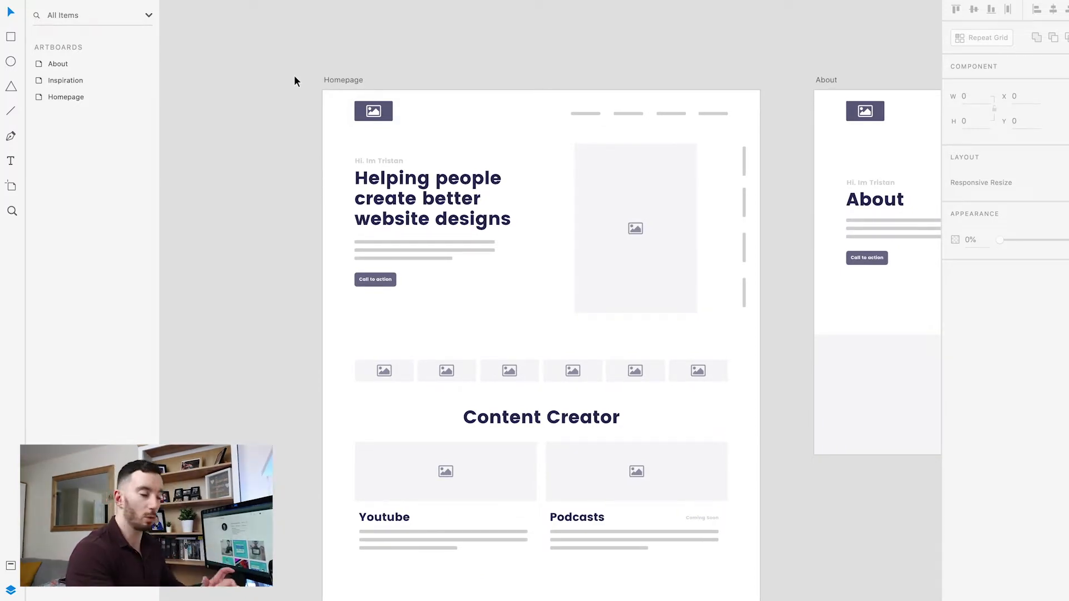
Draw an artboard about 2027 × 2192 beside the Homepage artboard and name it "Style Guide".
scroll(294, 75, left, 2)
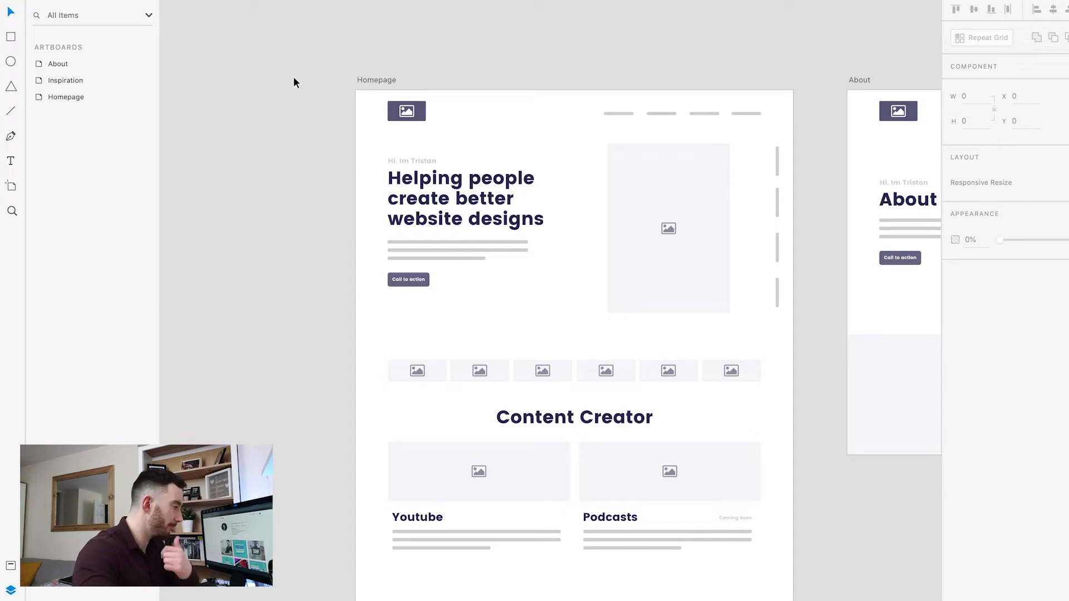
key(a)
scroll(274, 174, left, 10)
drag(265, 70, 728, 570)
double_click(63, 65)
text(Style Guide)
key(Return)
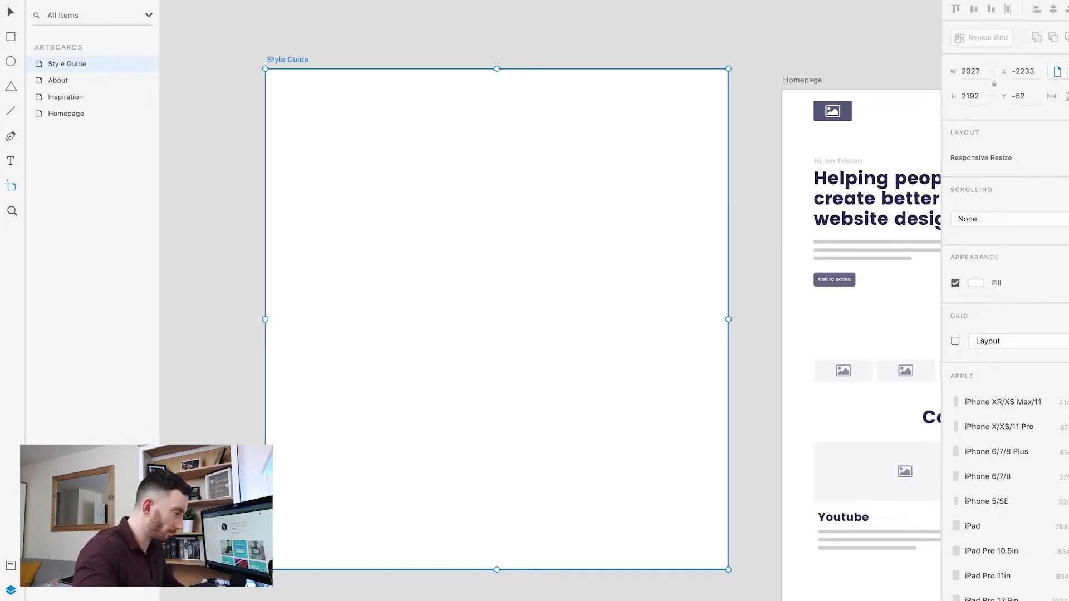
Add a text box about 1142 × 290 near the upper-left corner of the Style Guide artboard reading "Heading H1".
click(16, 13)
click(195, 36)
scroll(195, 37, down, 1)
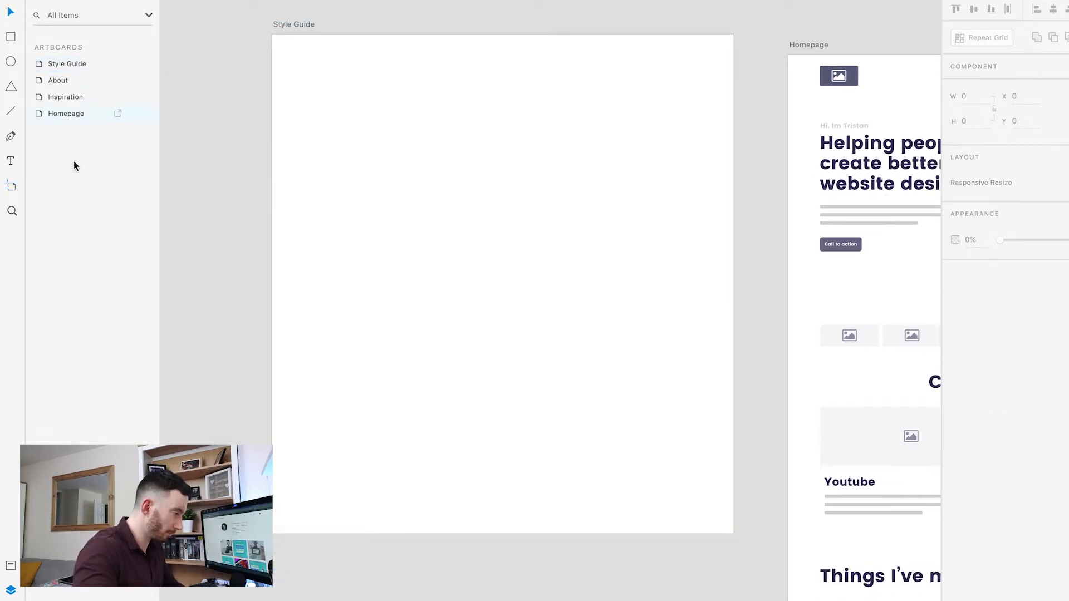
click(12, 163)
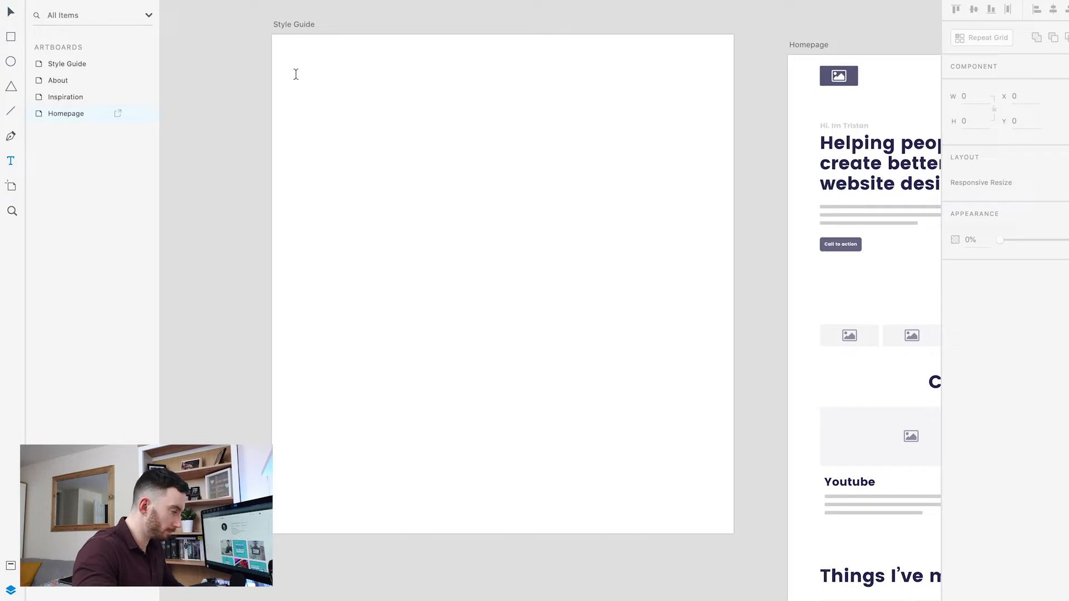
drag(289, 62, 549, 128)
text(Head)
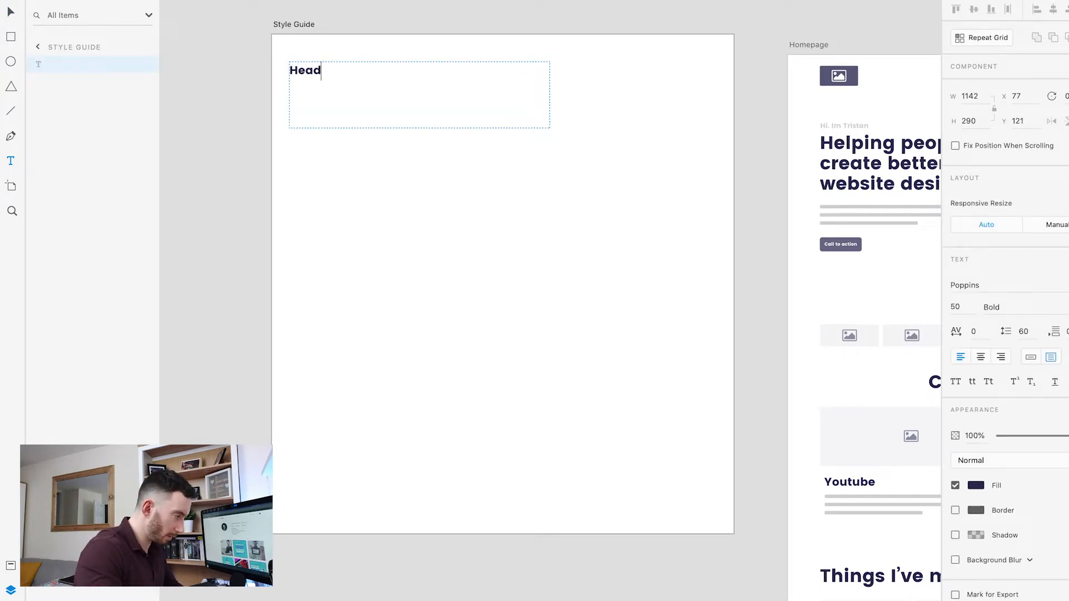
text(ing H1)
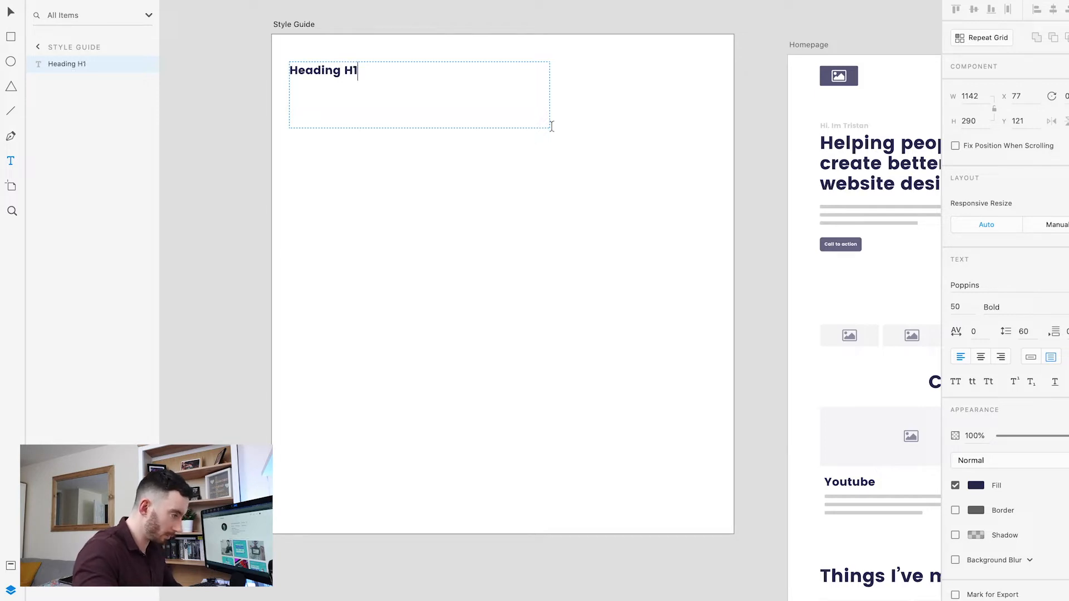
key(ctrl+a)
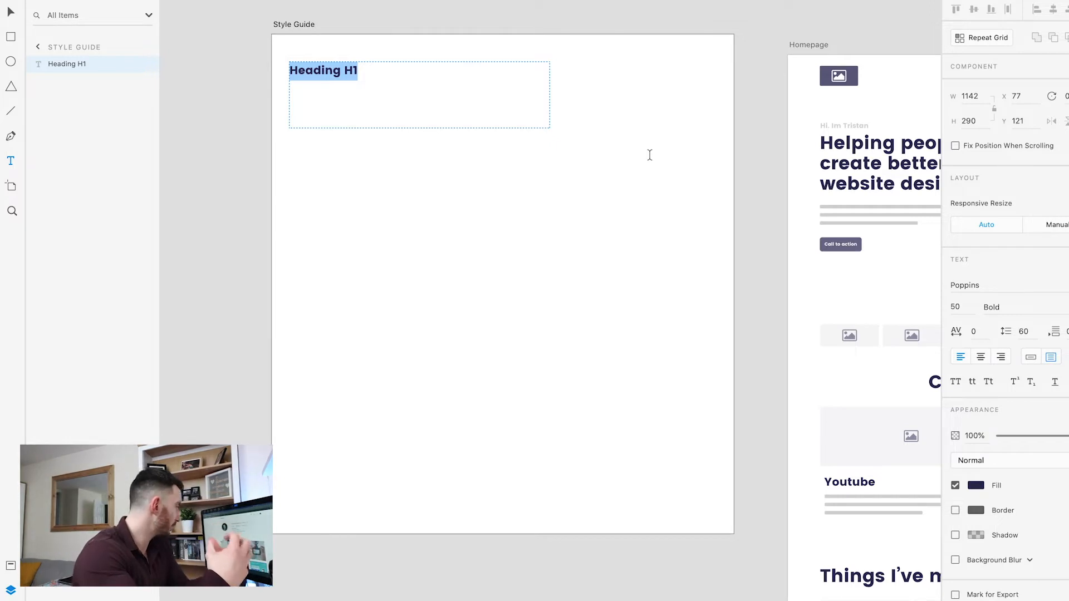
key(Escape)
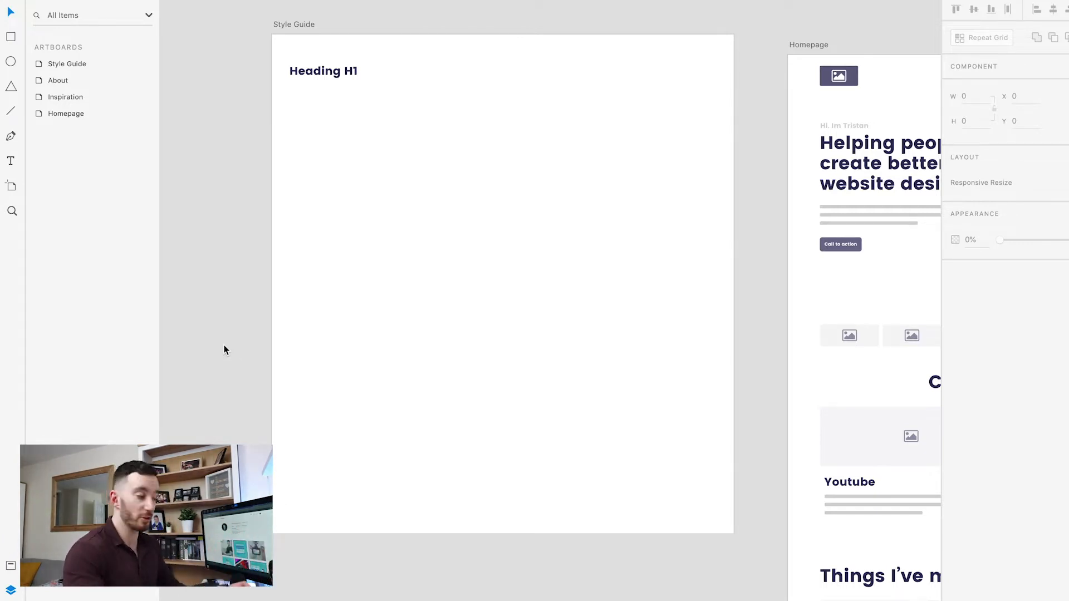
scroll(241, 341, up, 1)
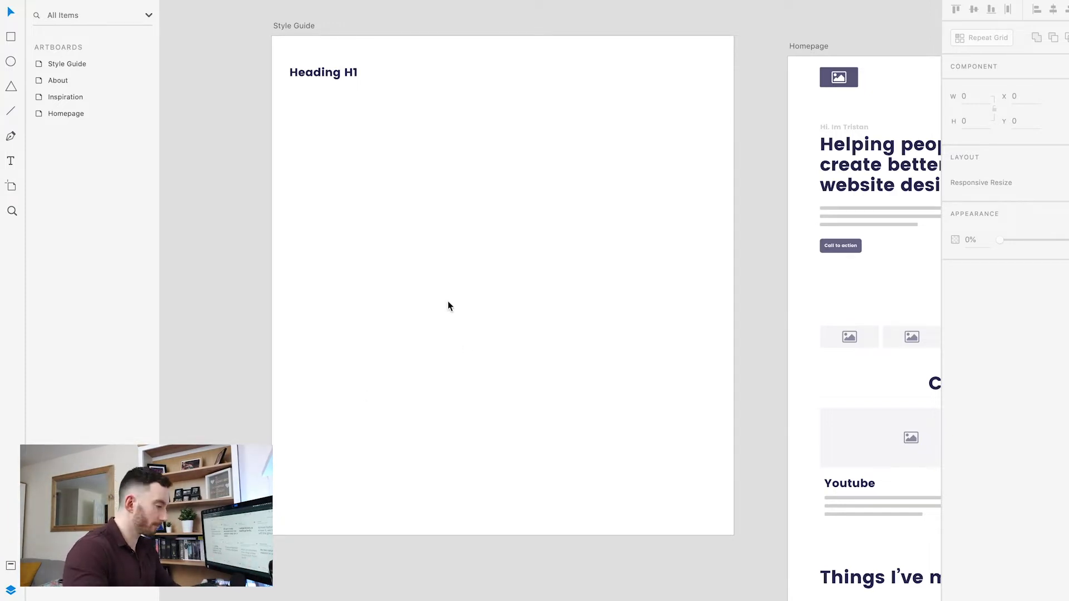
Set the "Heading H1" text to the Roboto font in the Black weight.
click(330, 74)
click(1002, 284)
text(Roboto)
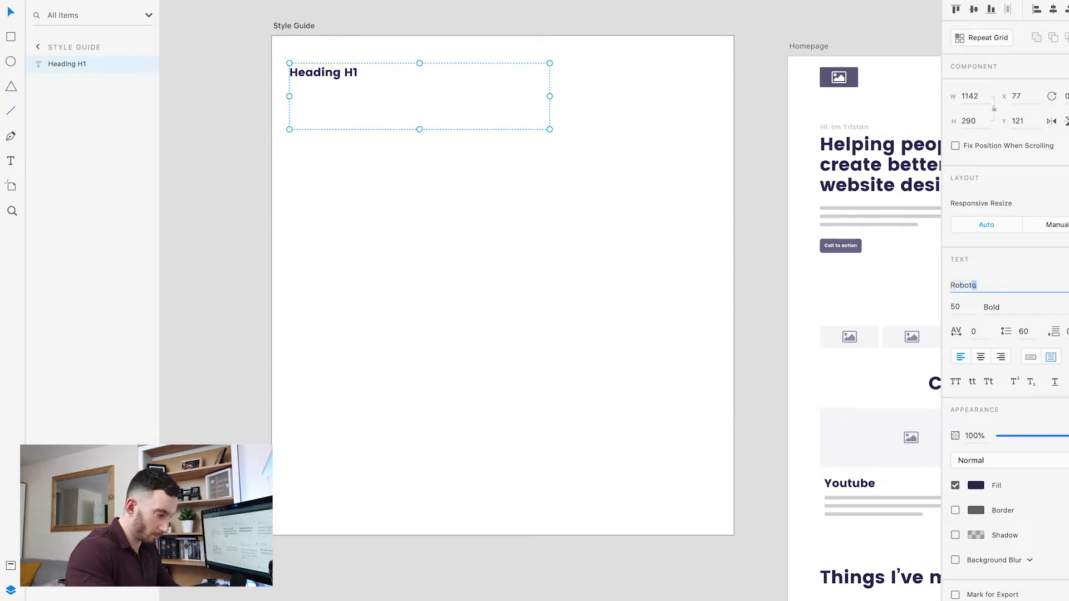
key(Return)
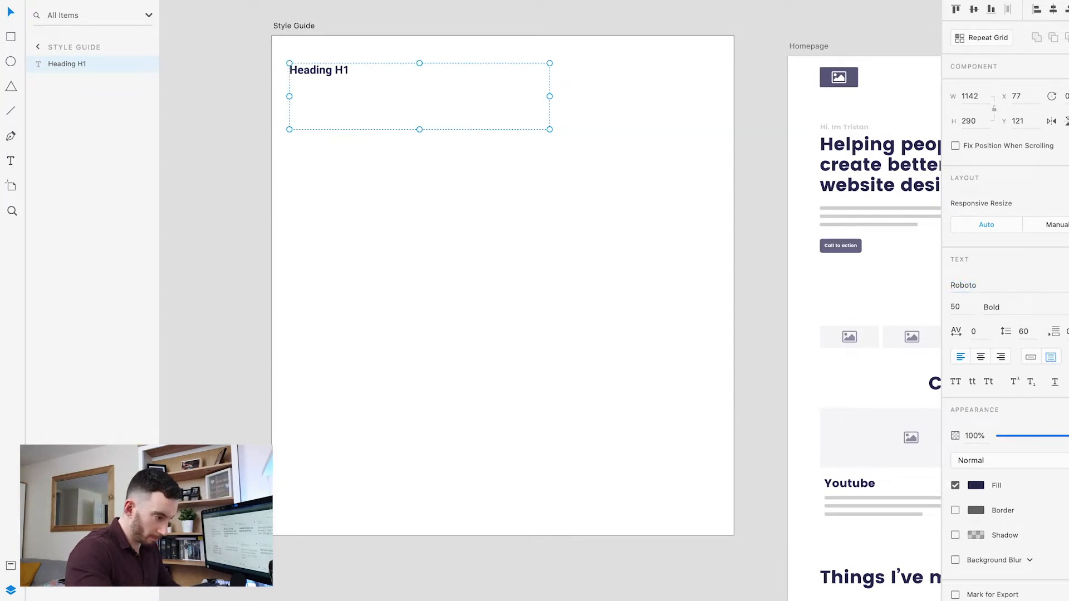
click(992, 306)
click(997, 452)
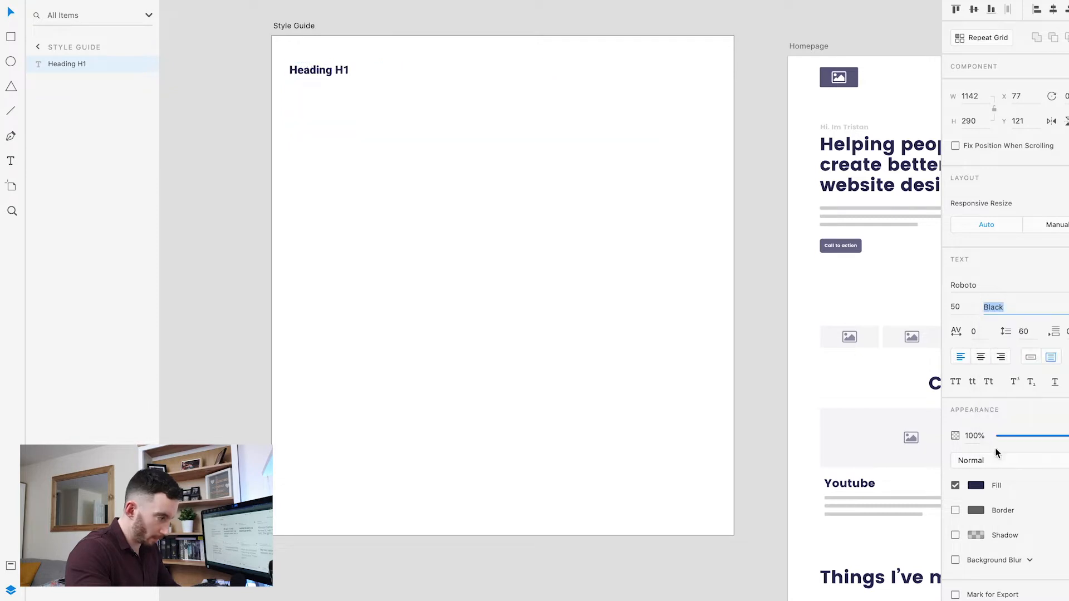
click(328, 71)
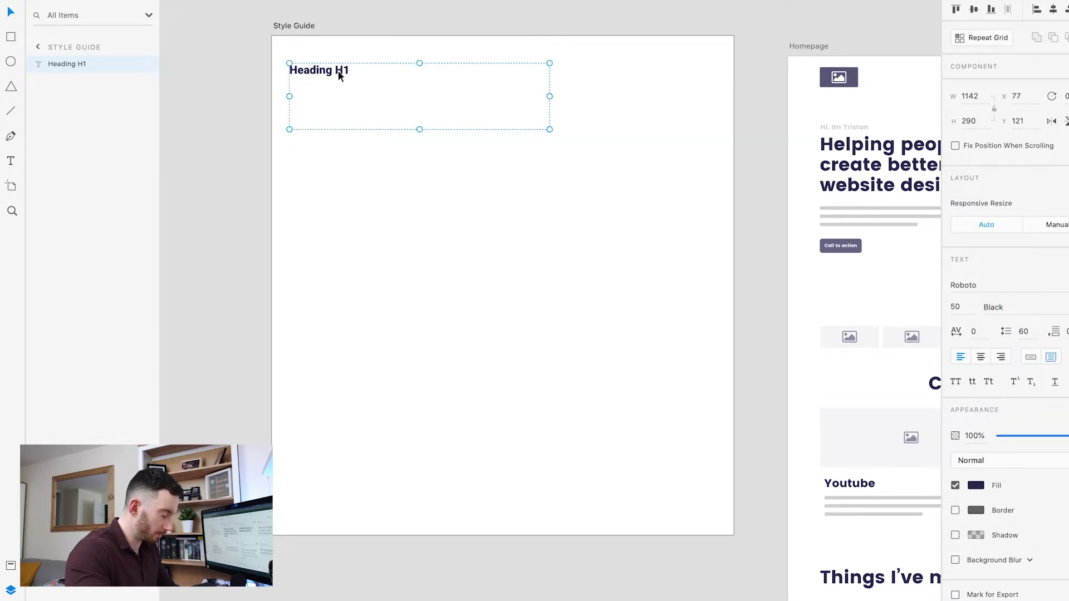
Set the font size of the "Heading H1" text to 70.
key(super+plus)
drag(353, 93, 503, 270)
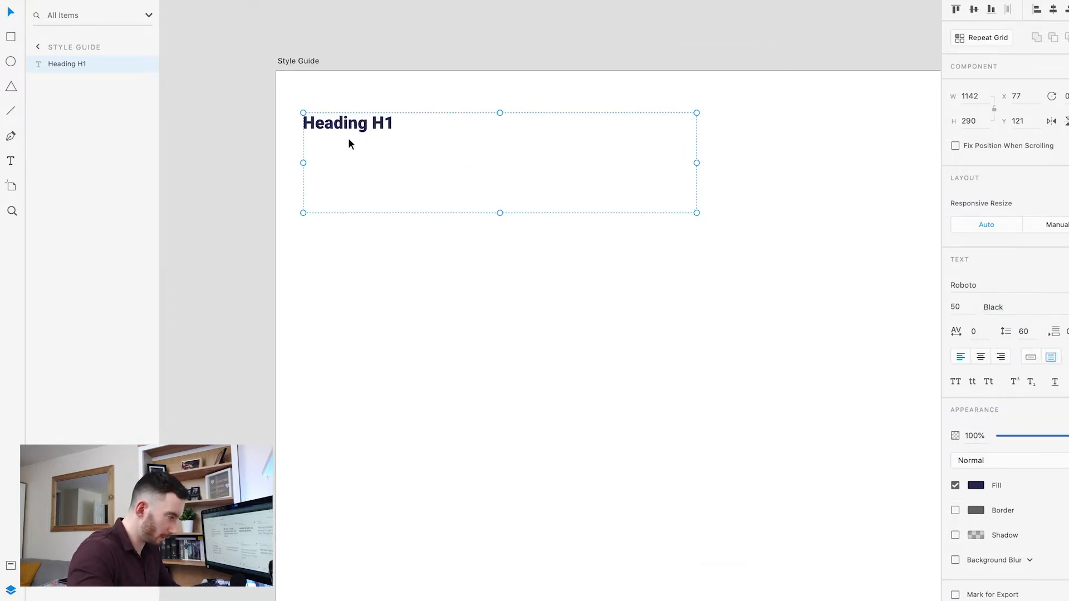
double_click(357, 128)
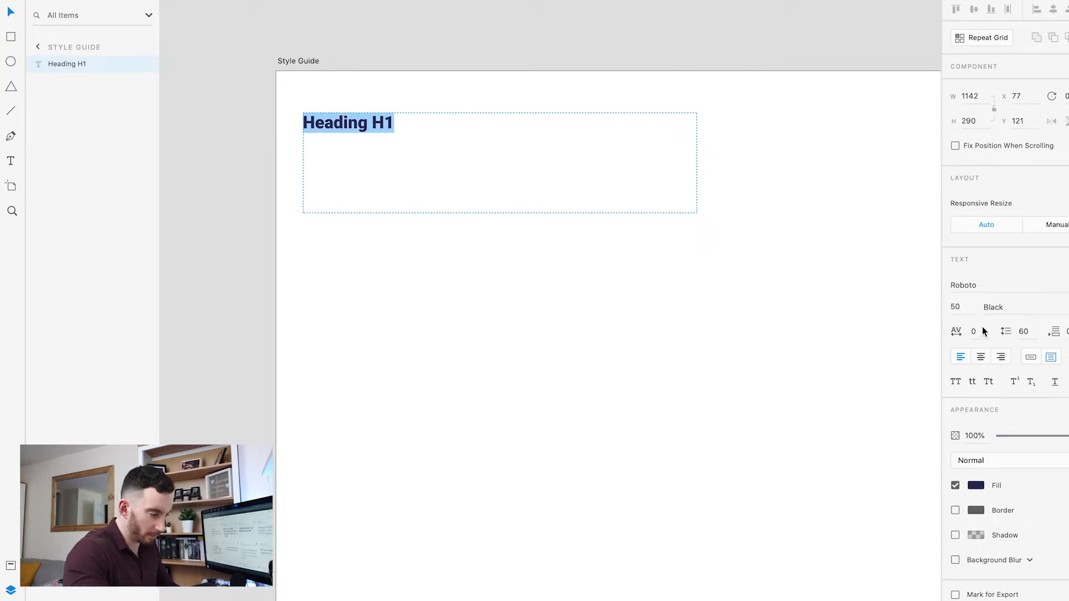
click(949, 304)
text(70)
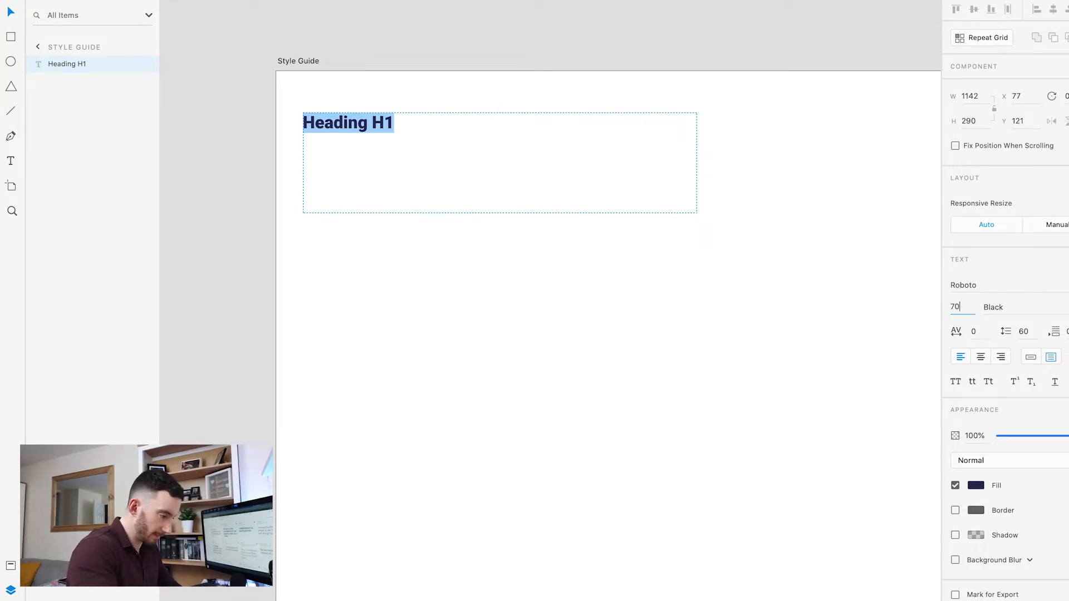
key(Return)
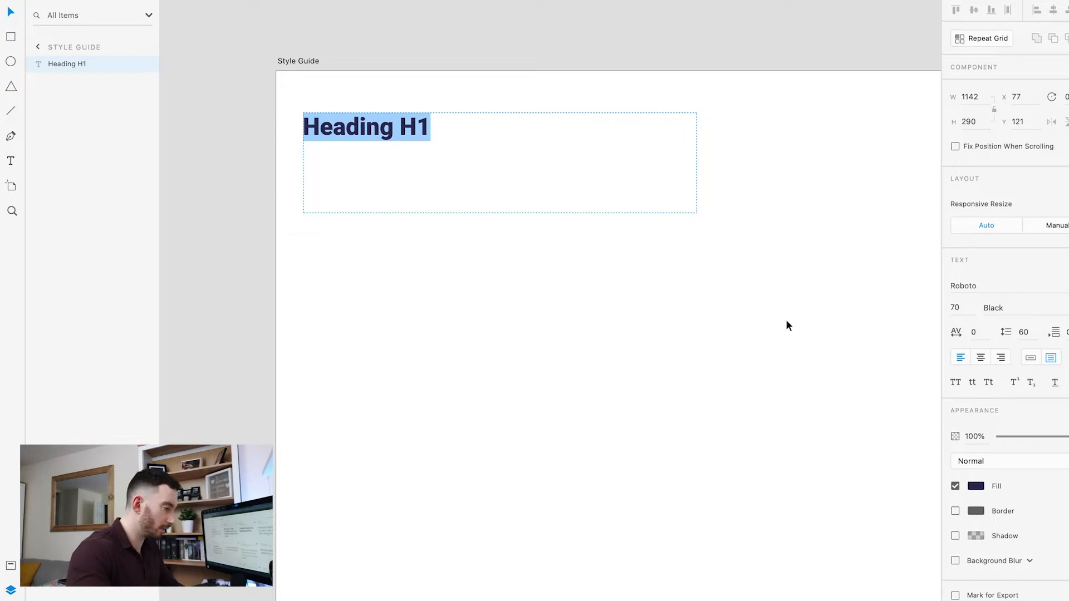
key(Escape)
click(694, 375)
Shrink the "Heading H1" text box to about 905 × 120 and convert it to point text that fits its content.
click(387, 136)
drag(697, 213, 613, 152)
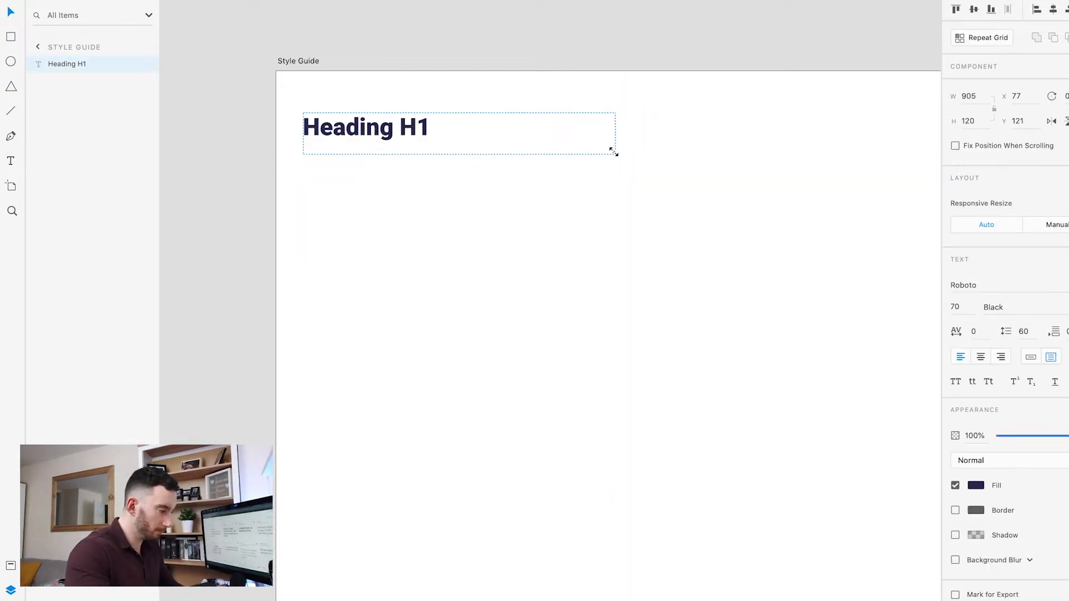
click(1031, 358)
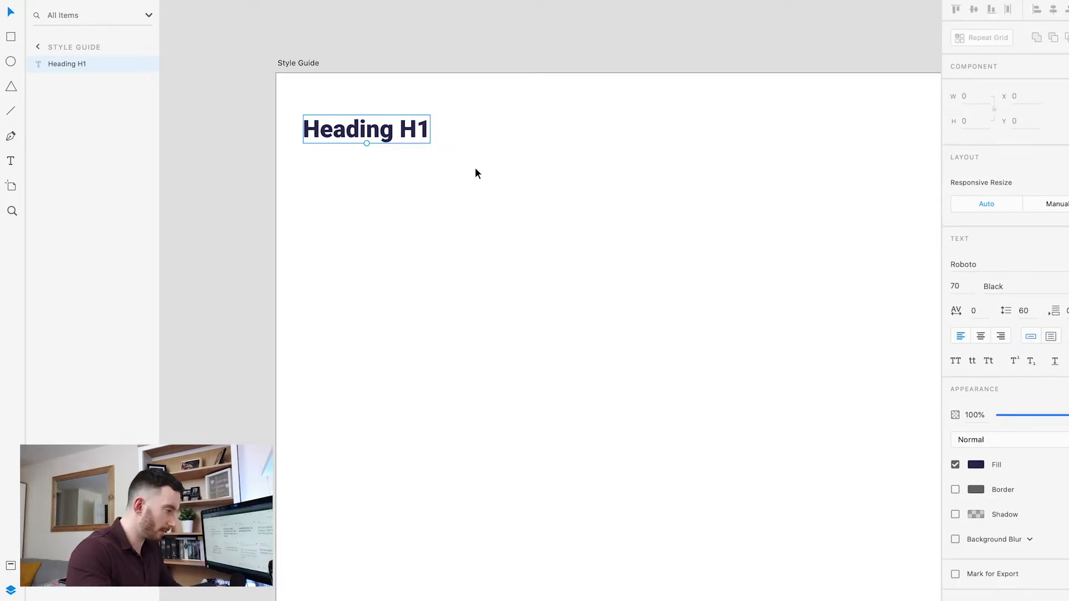
Save the "Heading H1" formatting as a character style in the assets.
right_click(388, 132)
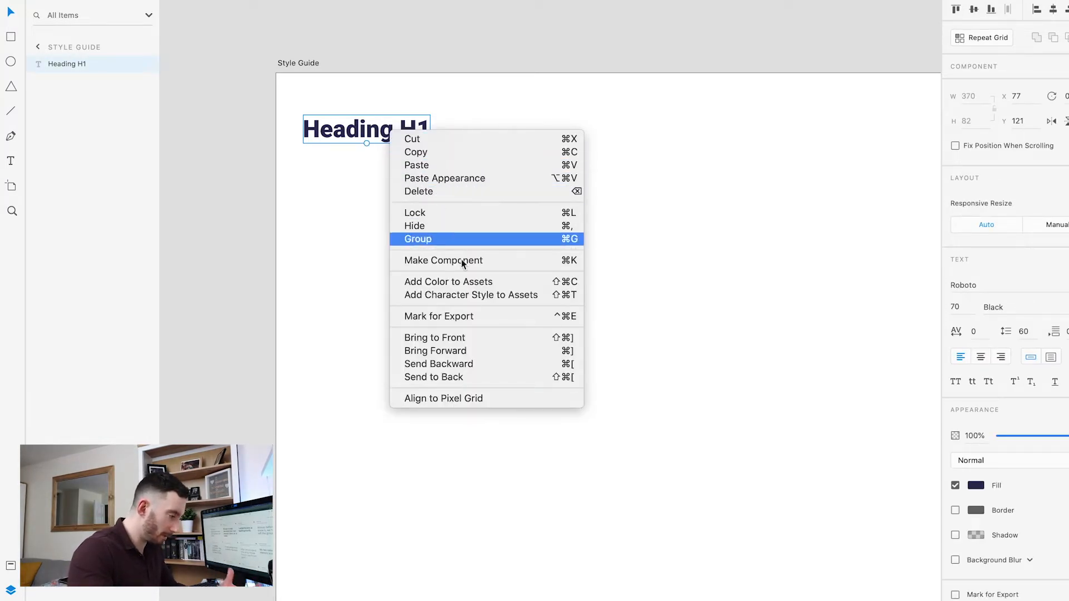
click(450, 295)
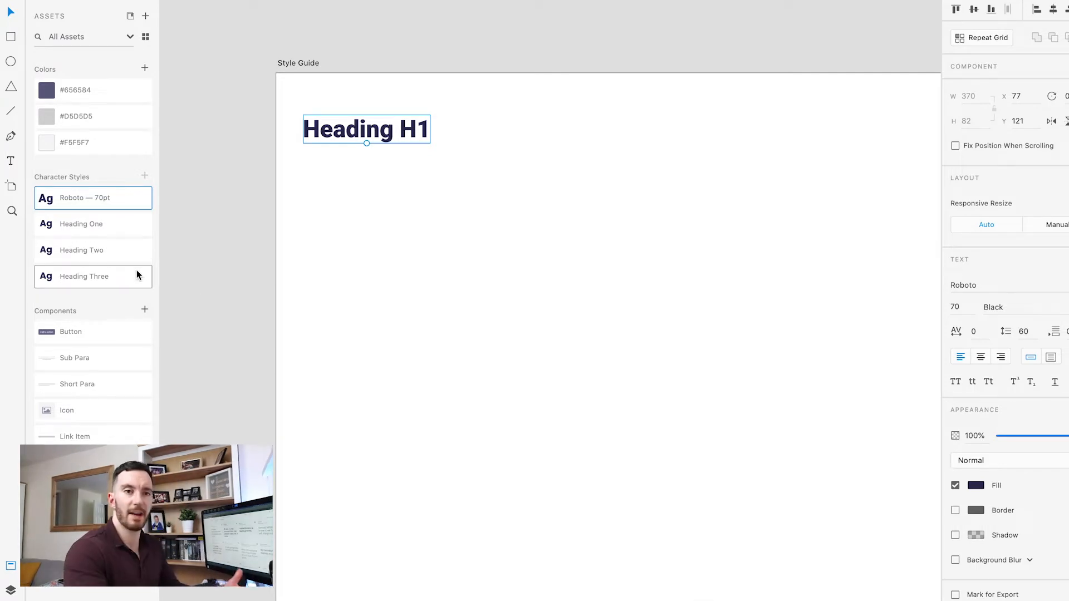
mouse_move(138, 275)
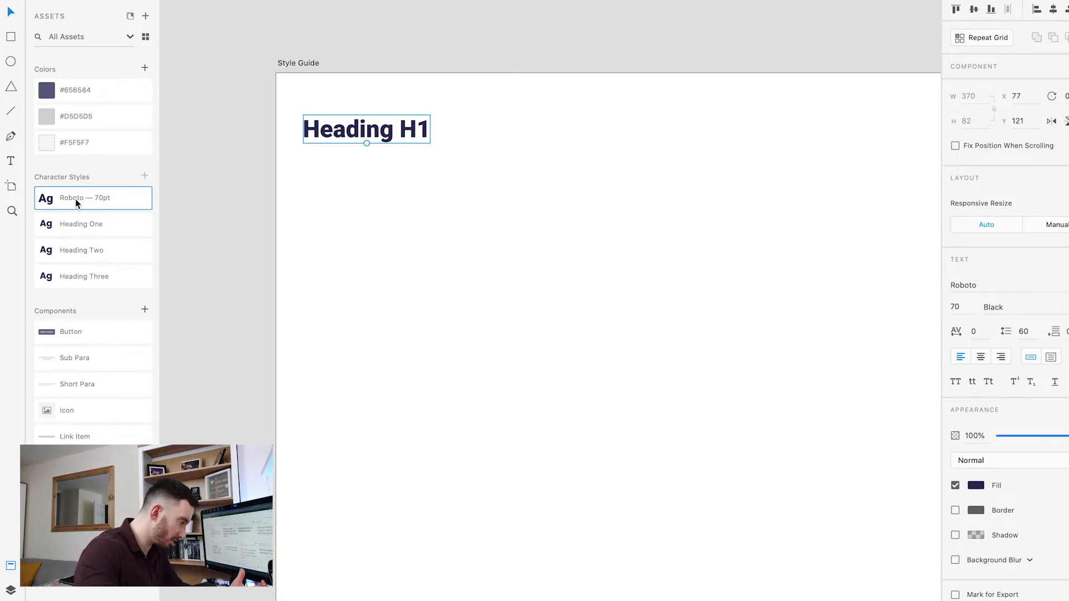
mouse_move(69, 199)
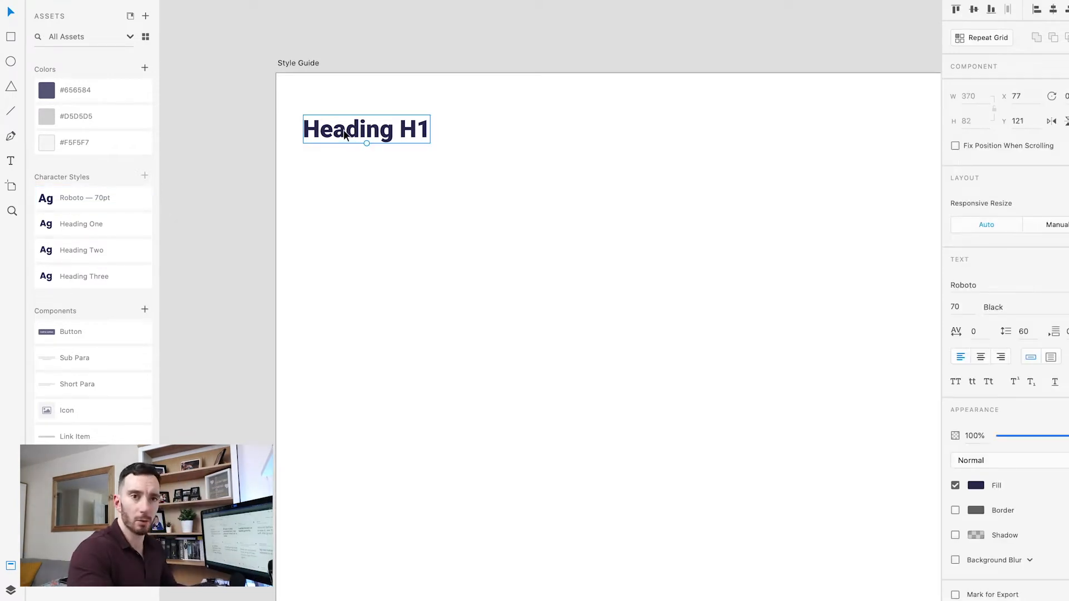
Duplicate the H1 heading directly below the original and change the copy's text to "Heading H2".
drag(346, 135, 338, 186)
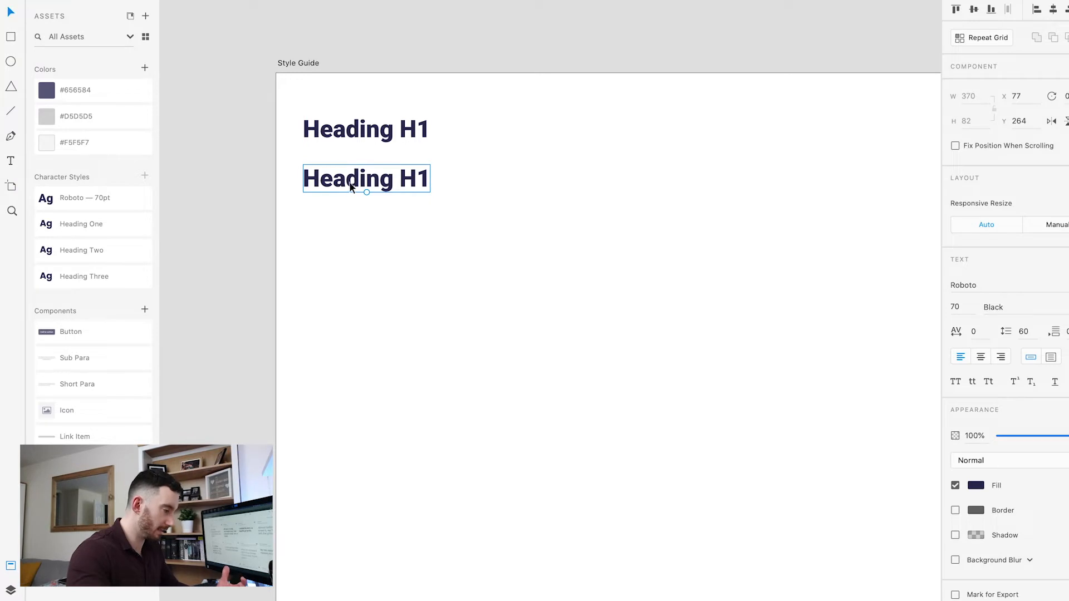
double_click(352, 181)
drag(416, 179, 439, 179)
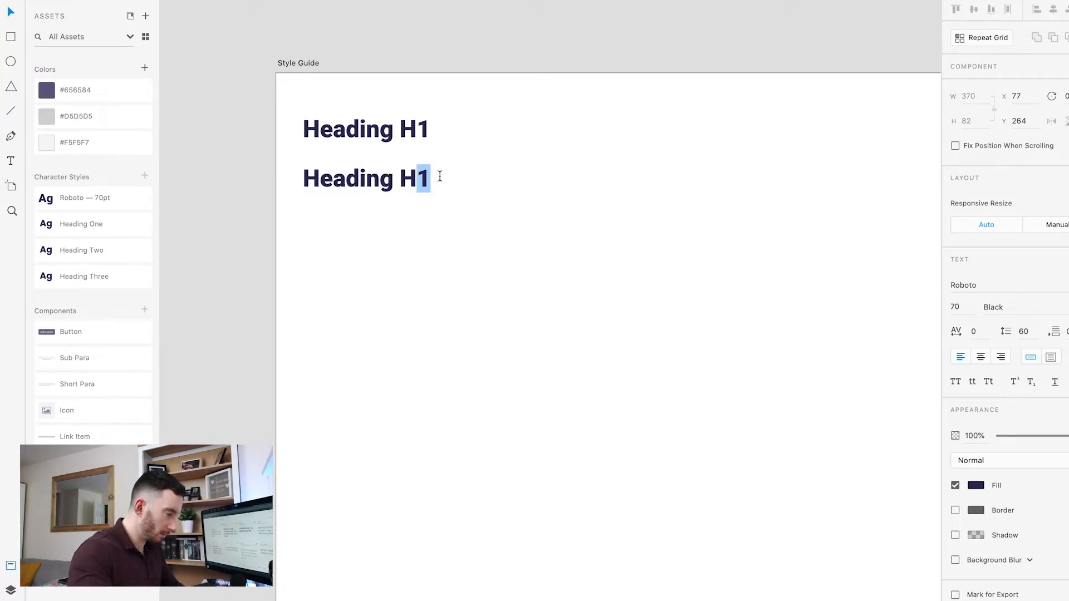
text(2)
key(Escape)
Set the font size of the "Heading H2" text to 50.
click(955, 307)
text(50)
key(Return)
click(481, 233)
Duplicate the H2 heading directly below itself and change the copy's text to "Heading H3".
drag(361, 195, 406, 203)
double_click(368, 200)
text(3)
key(Return)
Set the font size of the "Heading H3" text to 40.
click(502, 221)
click(959, 308)
text(40)
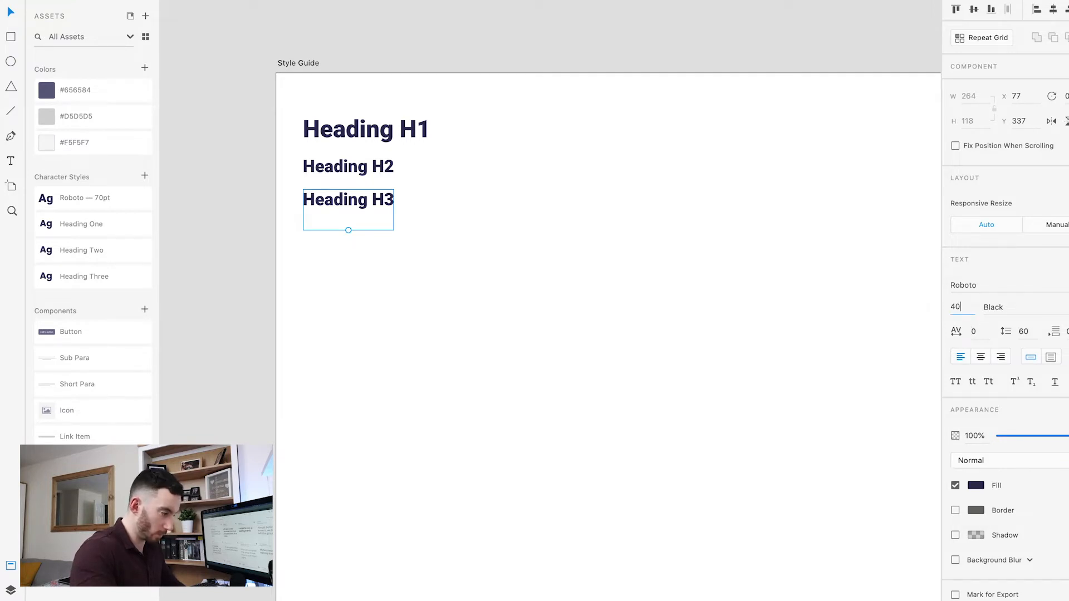
key(Return)
click(528, 278)
drag(477, 246, 326, 126)
click(583, 287)
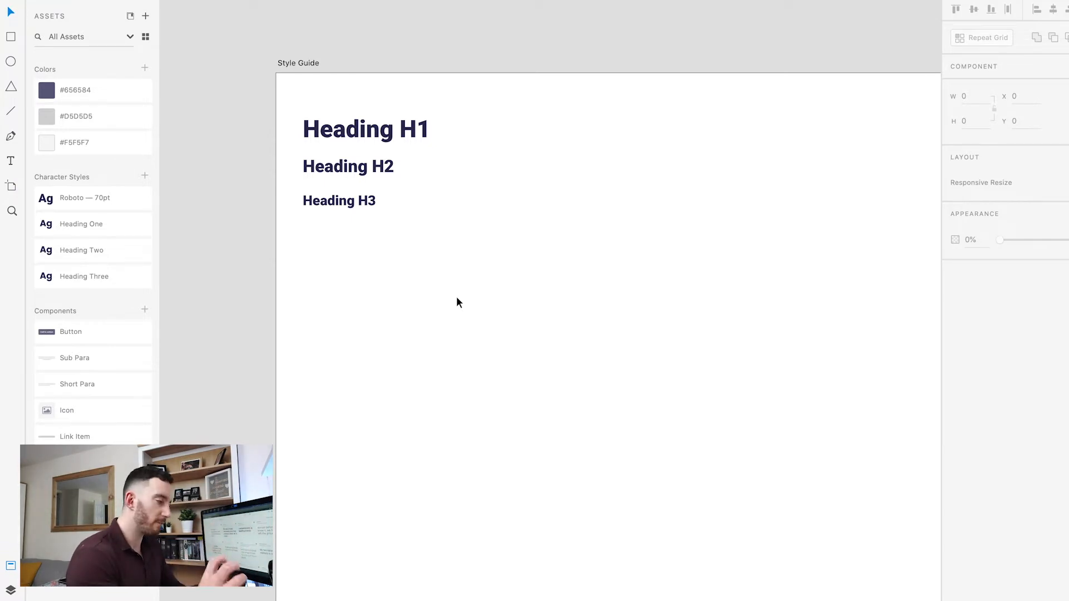
Duplicate the H1 heading into a second column on the same line and set the copy's font to Yellowtail.
scroll(456, 297, left, 1)
scroll(456, 297, up, 1)
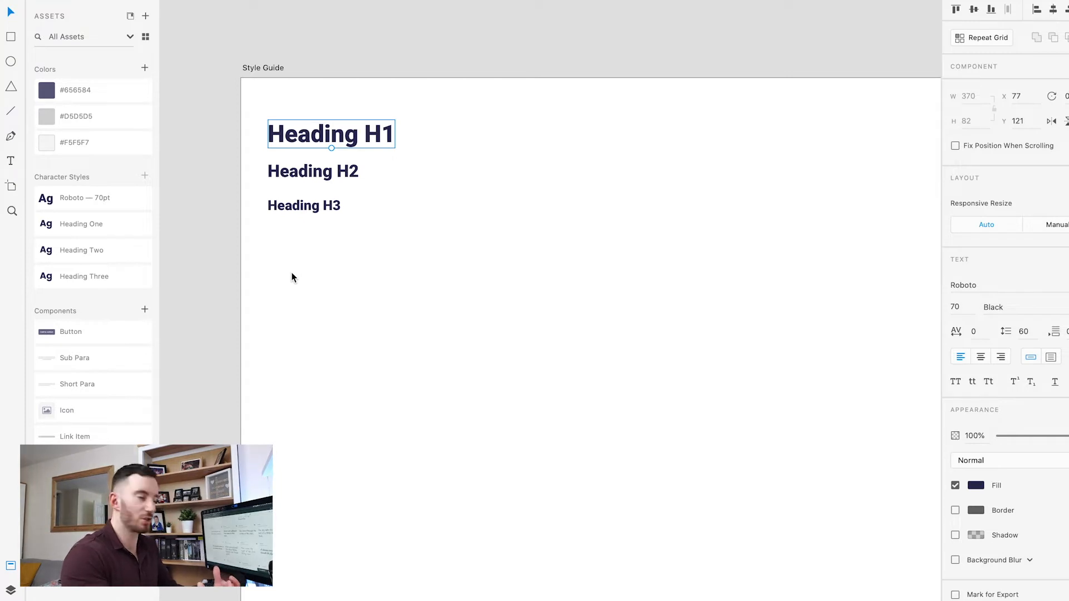
scroll(292, 273, up, 1)
scroll(278, 279, down, 1)
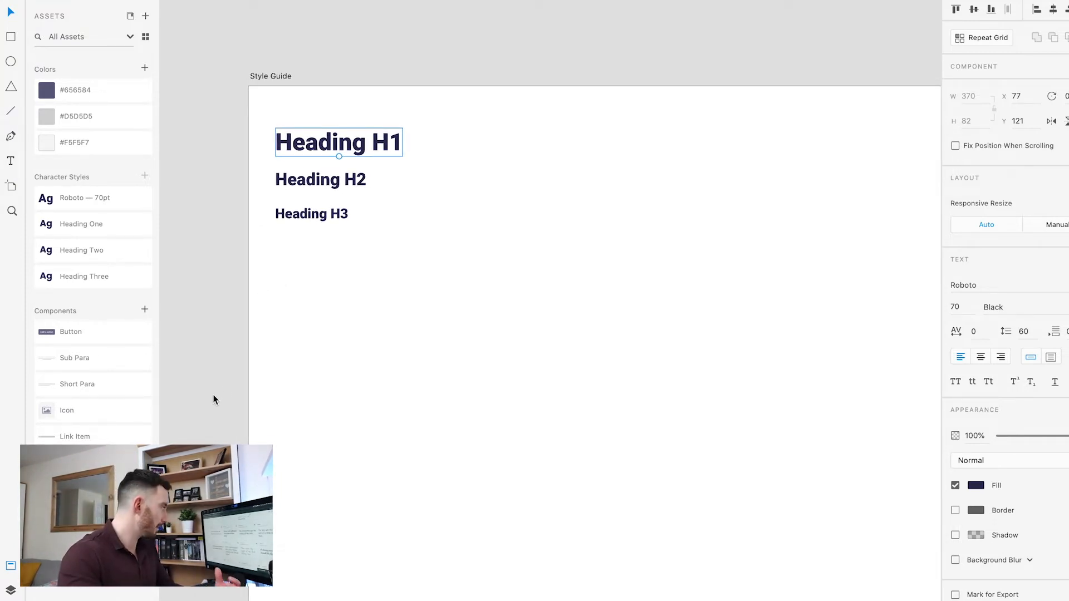
click(341, 145)
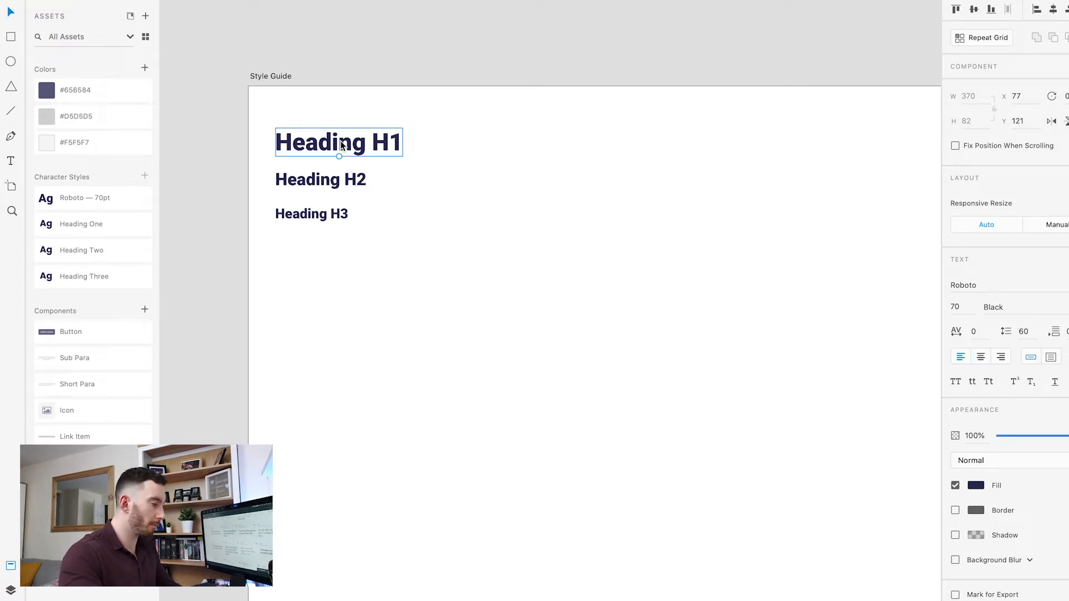
drag(309, 147, 534, 146)
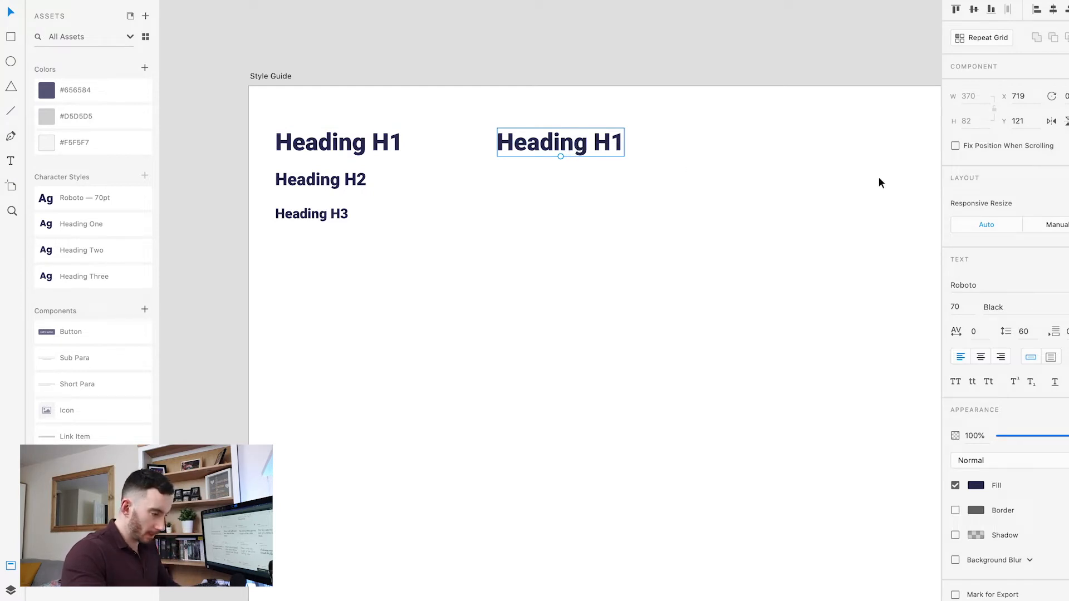
click(986, 287)
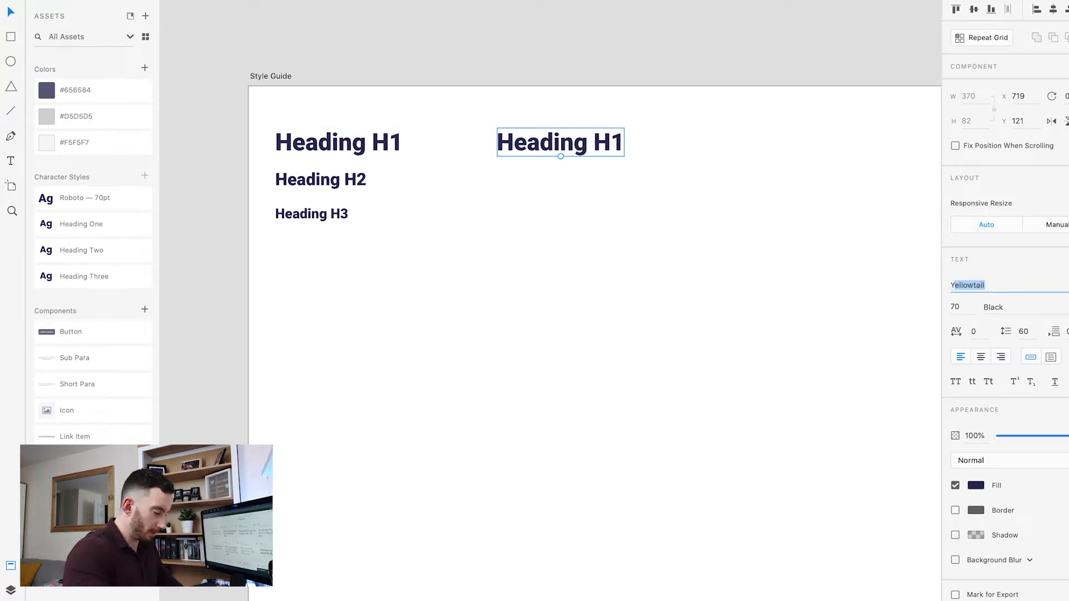
text(Yellowtail)
key(Return)
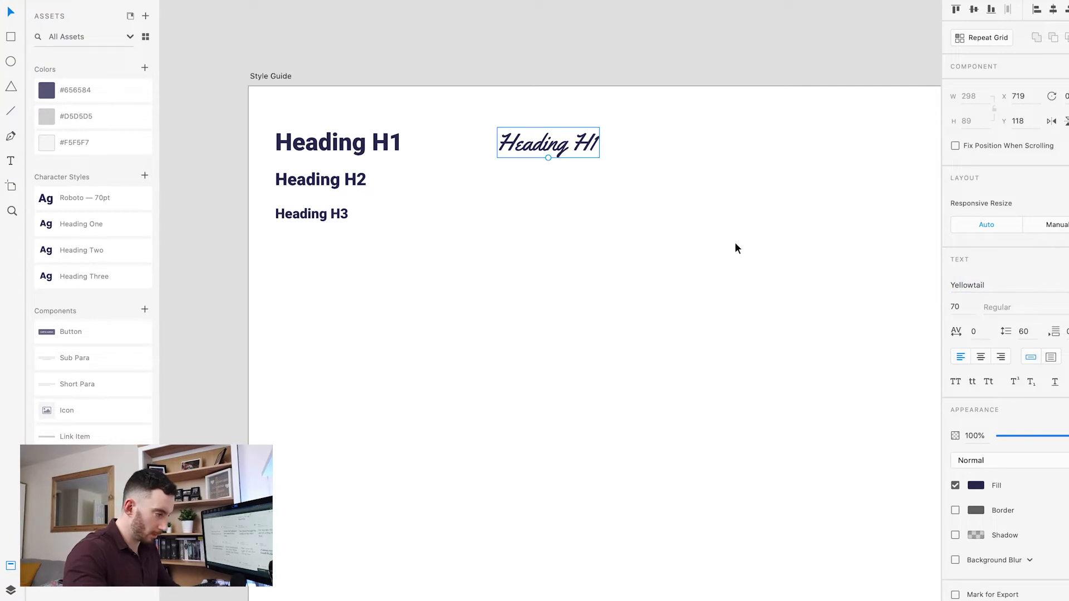
drag(577, 150, 615, 184)
double_click(588, 183)
key(Escape)
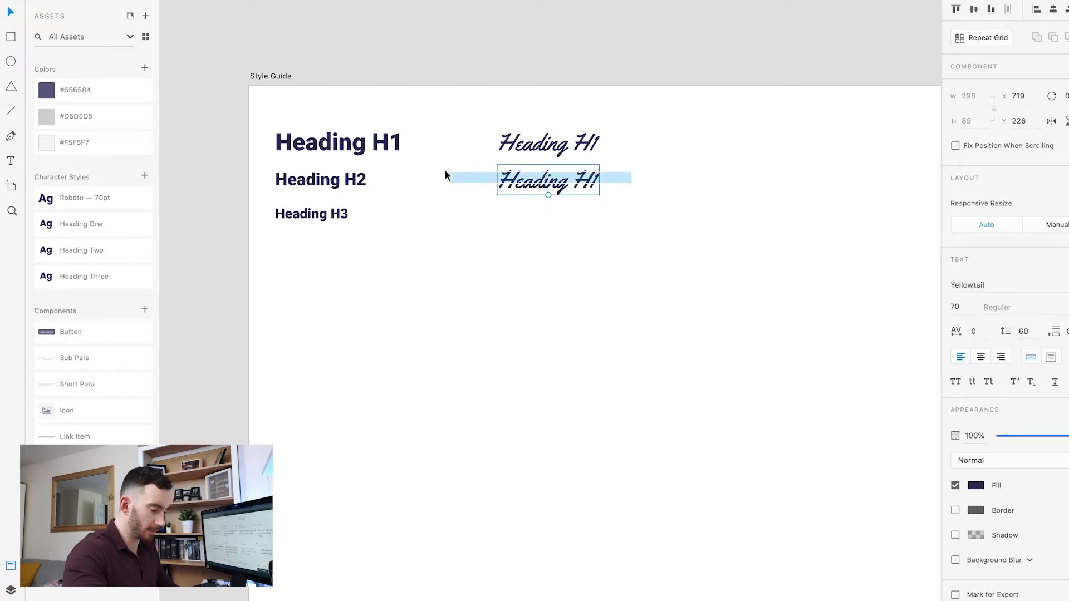
key(Delete)
Duplicate the H2 and H3 headings into the second column, left-aligned beneath the Yellowtail heading.
drag(297, 180, 516, 183)
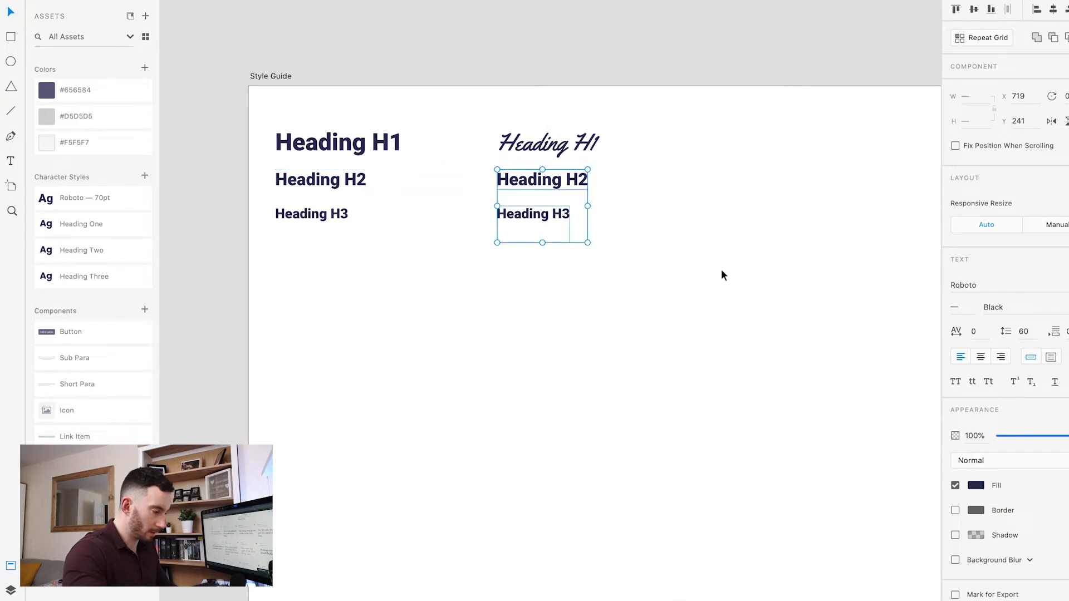
Set the font of the H2 and H3 headings in the second column to Yellowtail.
click(995, 285)
text(Yellowtail)
key(Return)
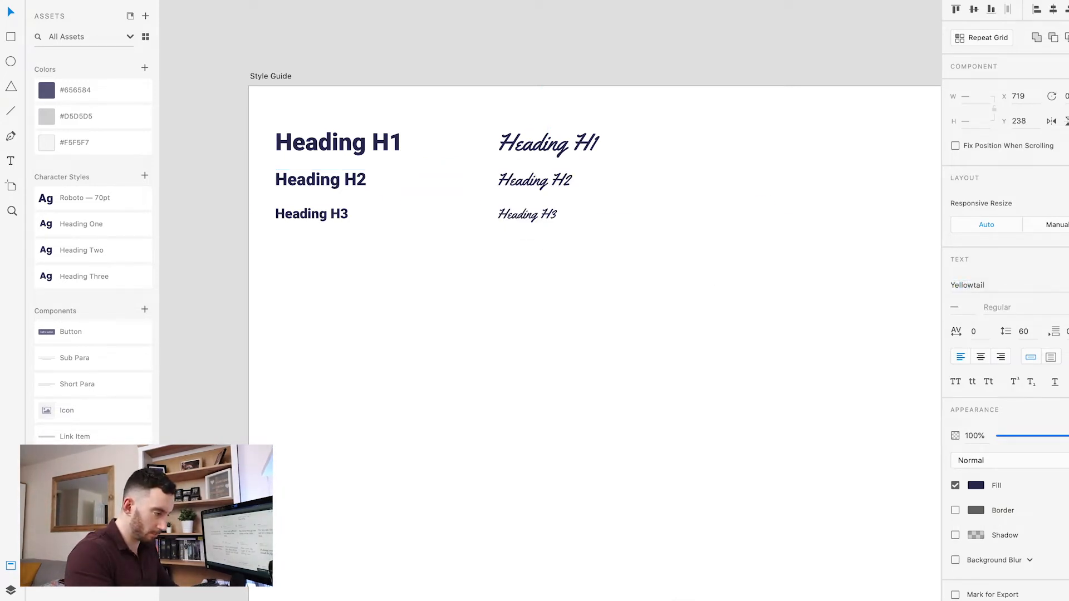
click(723, 292)
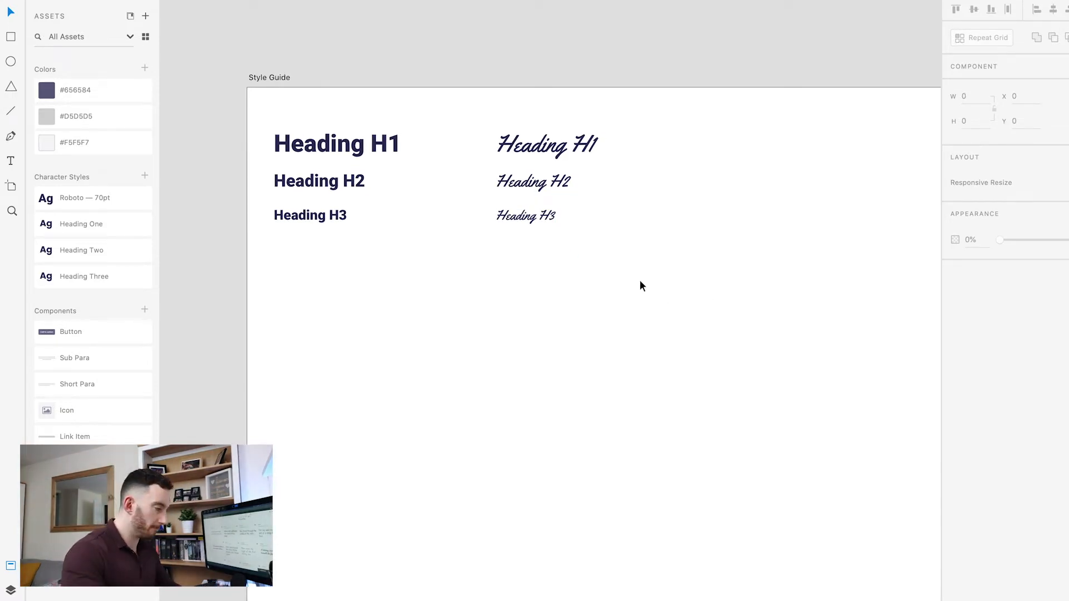
Add the Roboto H2 and H3 headings in the first column to the assets as character styles.
click(315, 185)
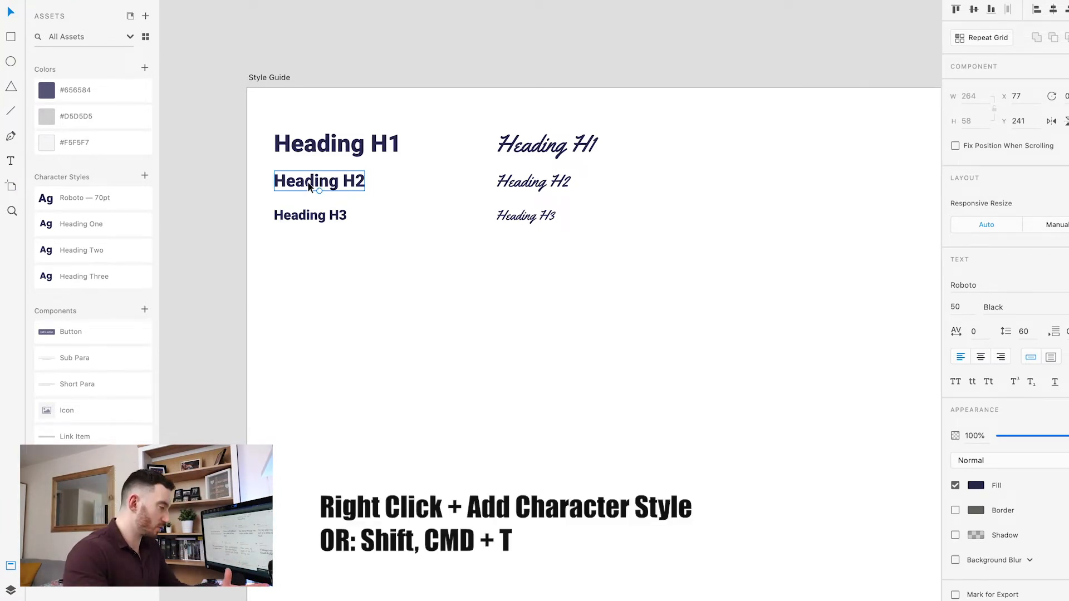
scroll(316, 185, up, 1)
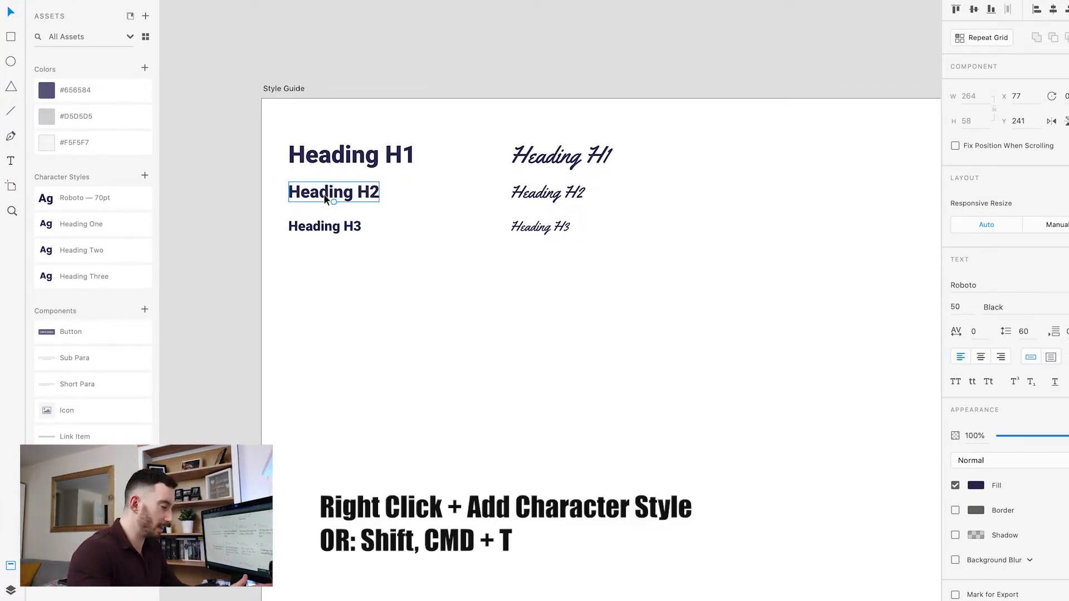
right_click(323, 194)
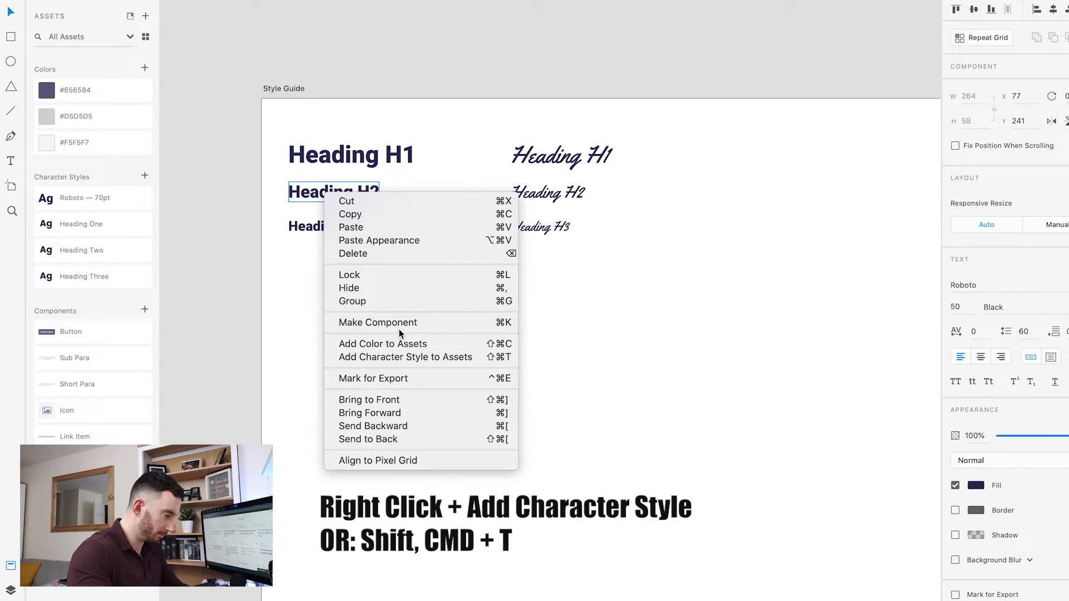
click(399, 357)
right_click(325, 227)
click(398, 392)
Add the Yellowtail H1, H2 and H3 headings to the assets as character styles.
right_click(548, 153)
click(619, 321)
right_click(537, 194)
click(605, 359)
right_click(535, 227)
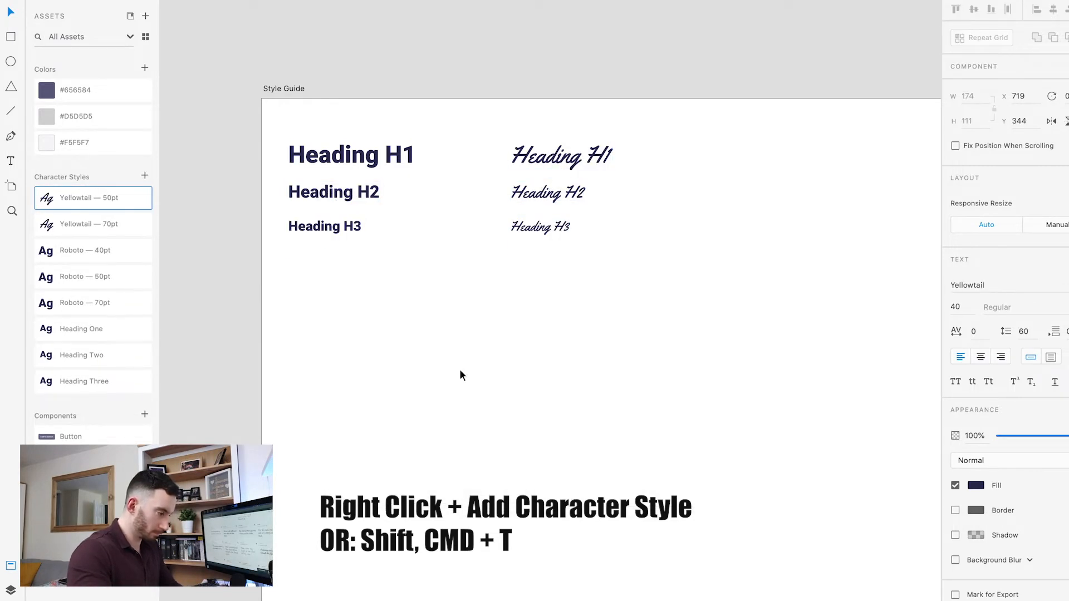
click(460, 368)
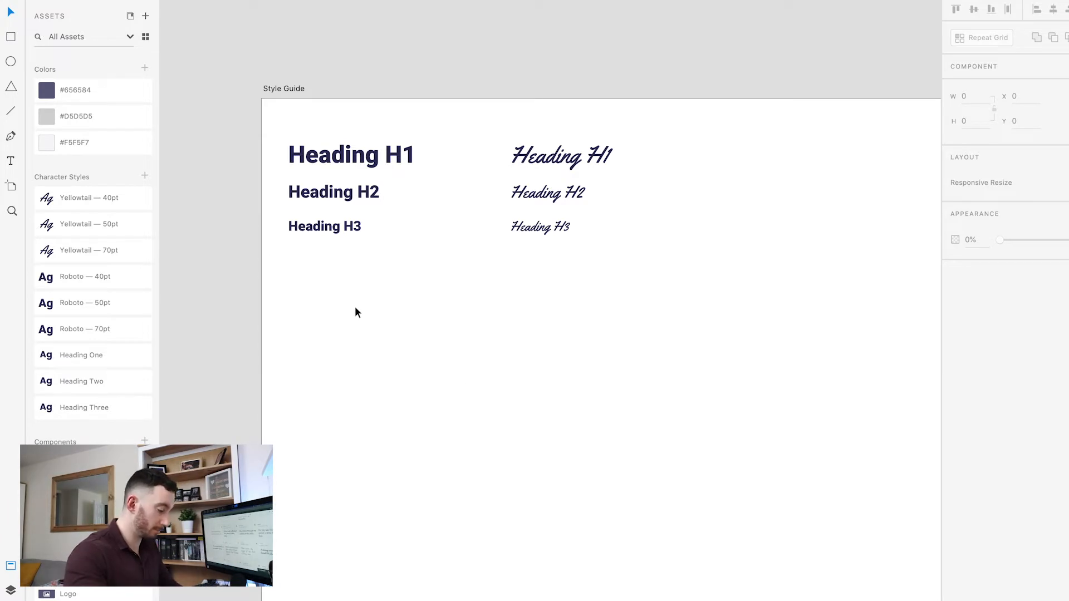
Create an area text box about 1146 wide below the headings and fill it with a lorem ipsum paragraph sourced from the web.
key(t)
drag(288, 275, 612, 393)
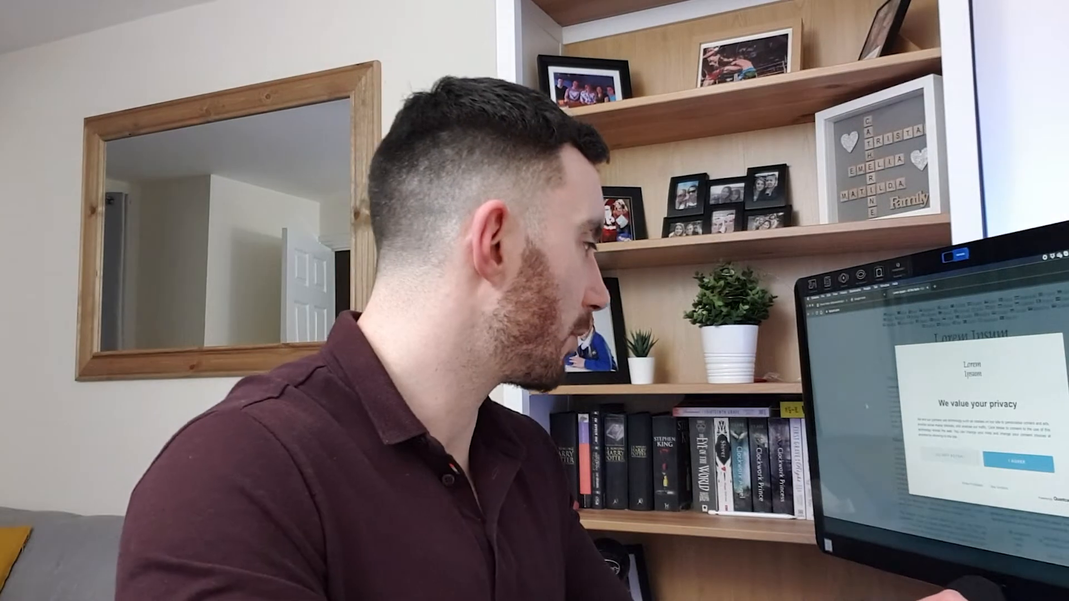
click(1020, 462)
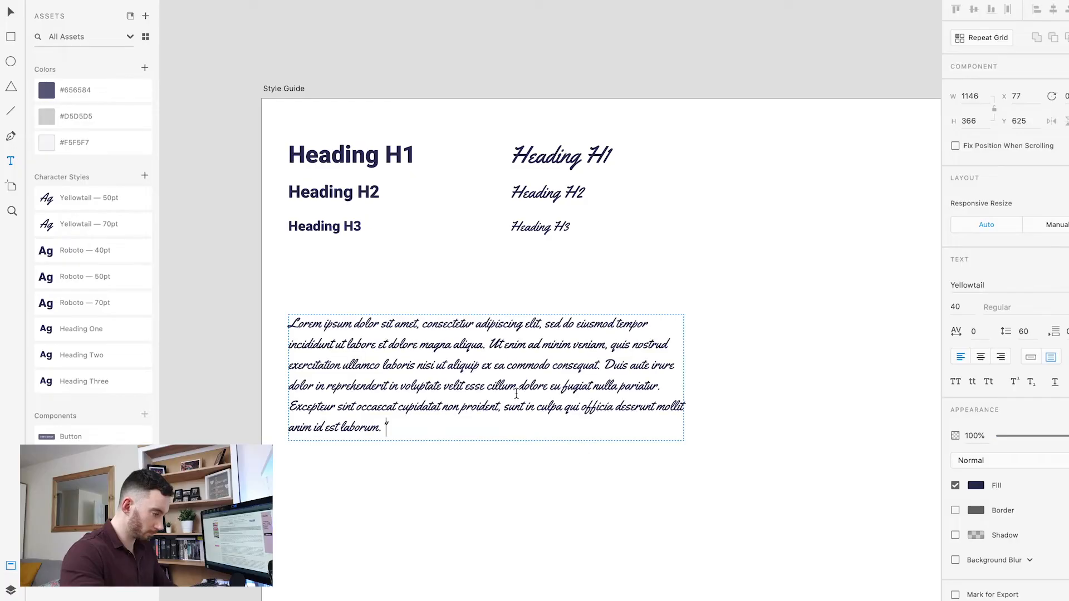
Try to change the lorem ipsum paragraph's font to Poppins with only the text cursor placed in it.
double_click(517, 395)
key(Right)
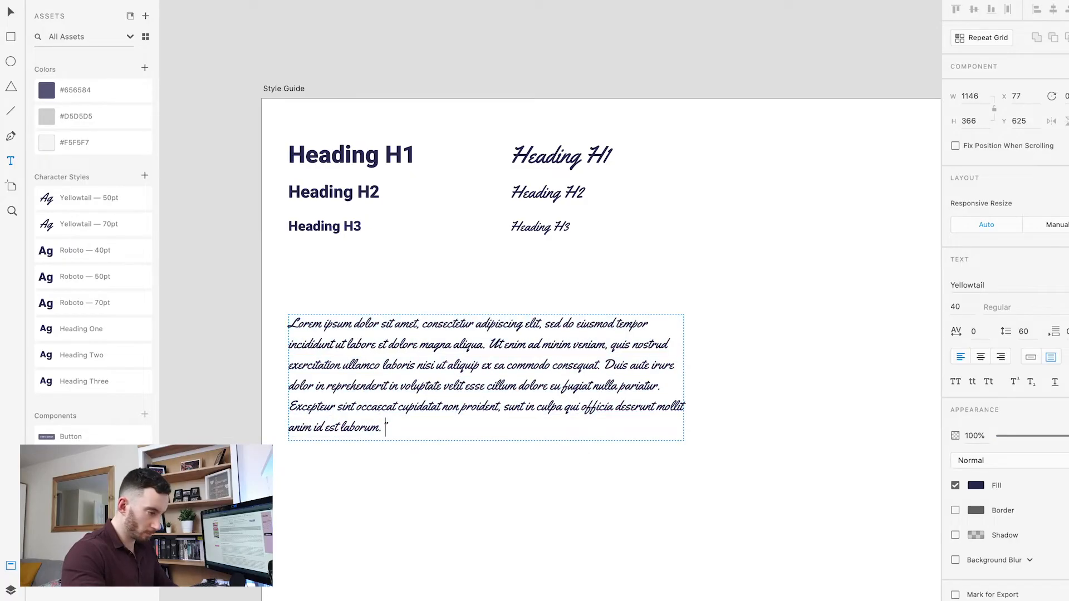
click(996, 284)
text(Po)
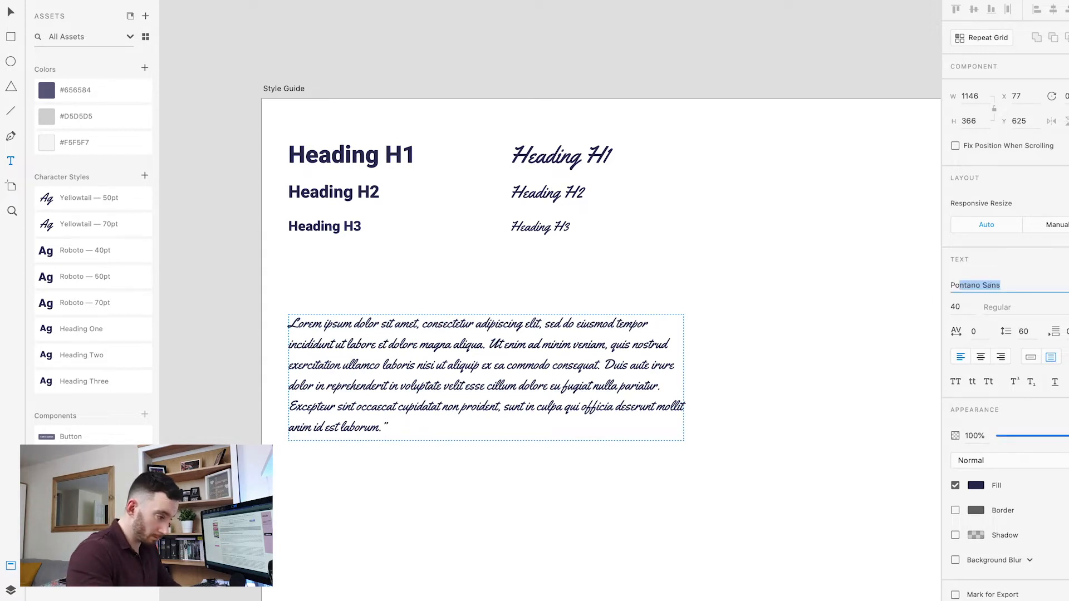
text(ppins)
key(Return)
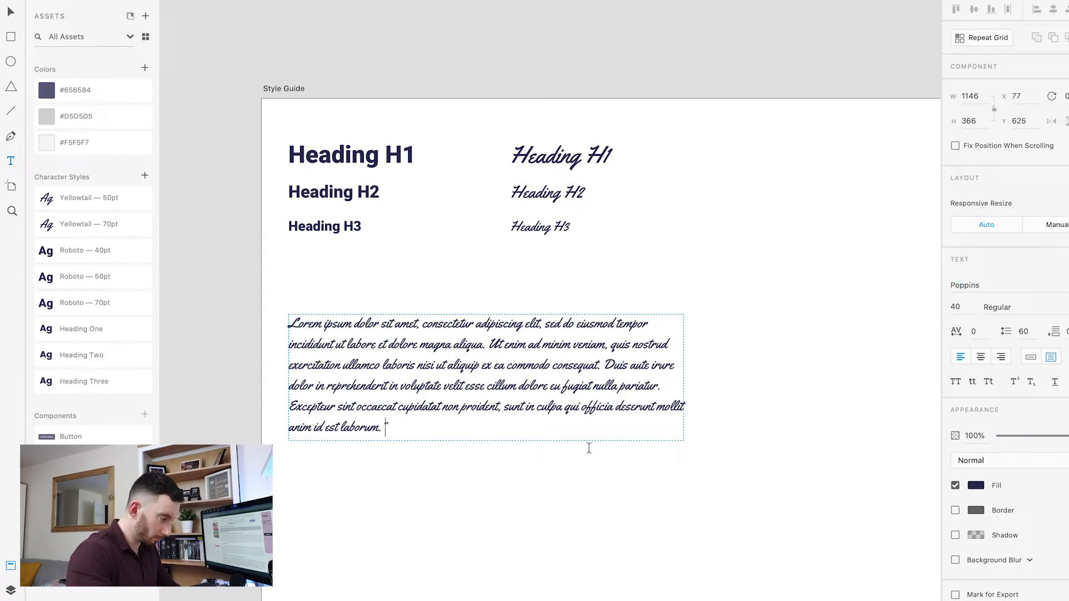
Select all of the lorem ipsum text and set its font to Poppins.
key(ctrl+a)
click(990, 285)
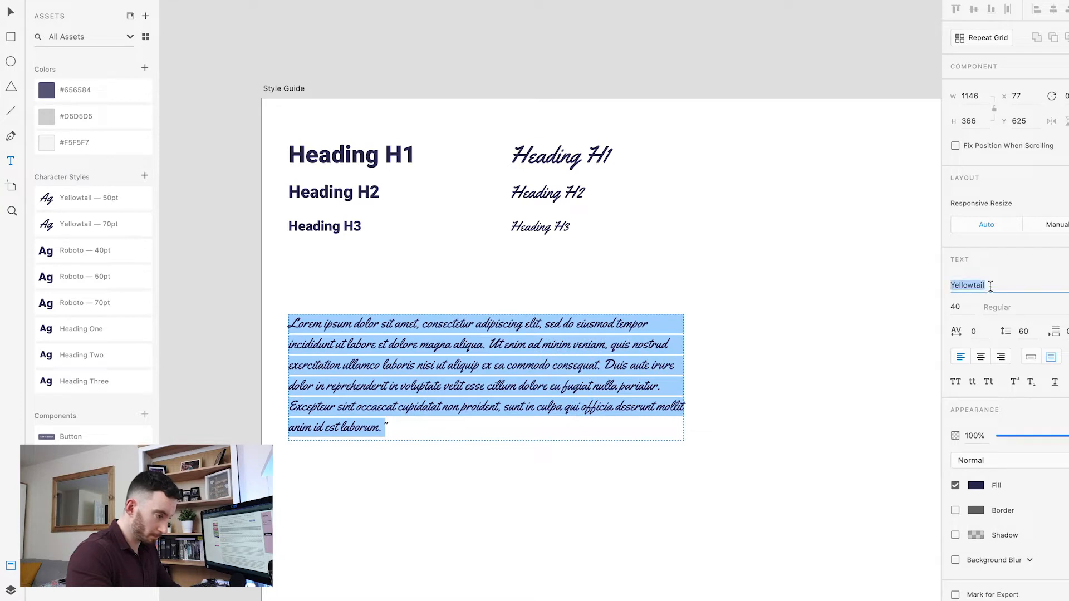
text(P)
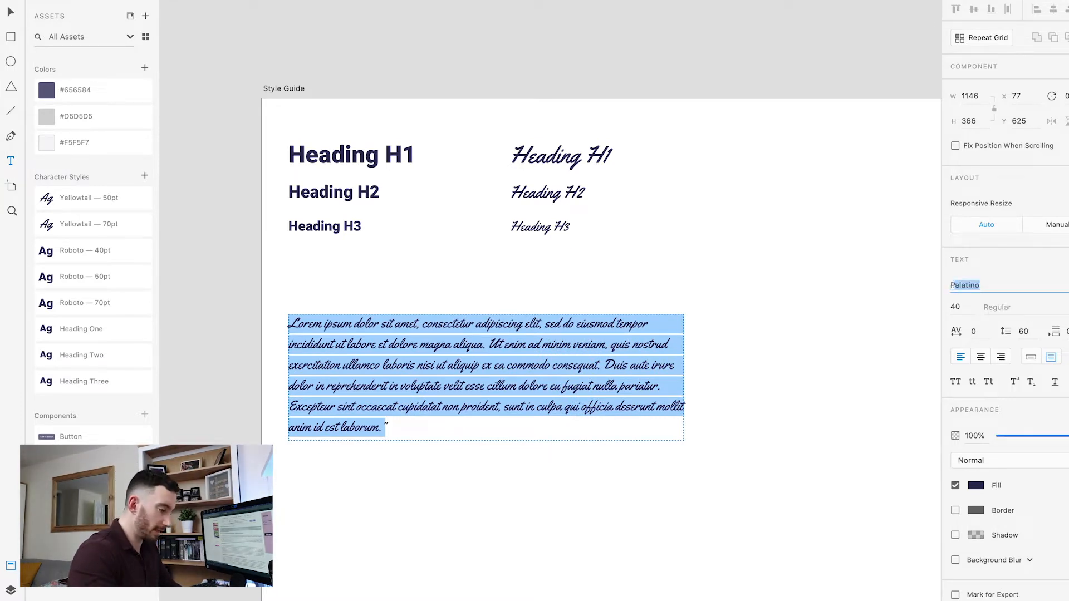
text(oppins)
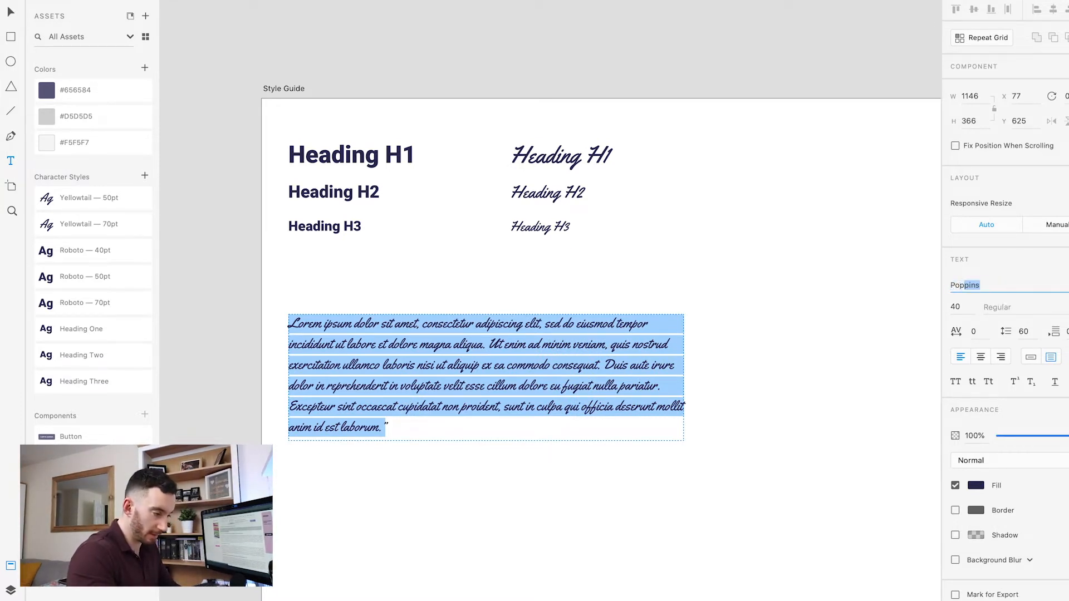
key(Return)
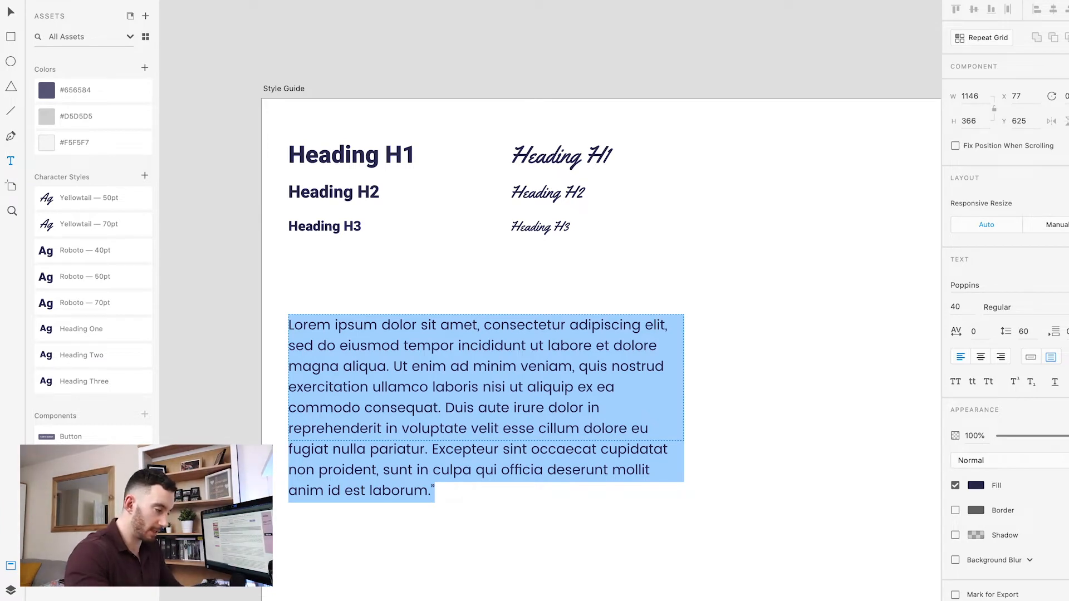
Set the lorem ipsum paragraph's font size to 20 and its line spacing to 28.
click(957, 306)
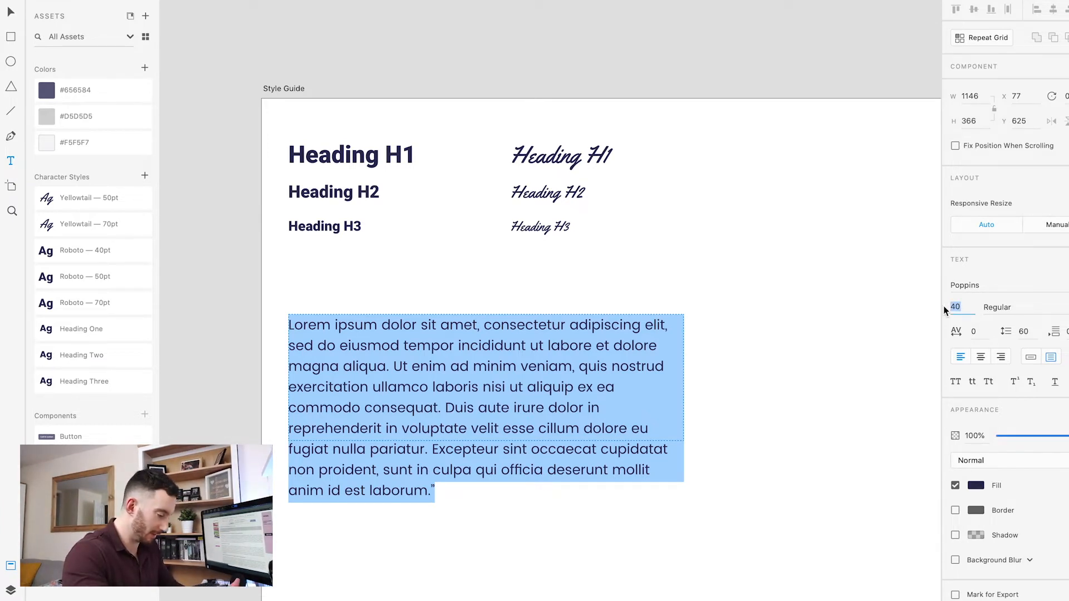
text(20)
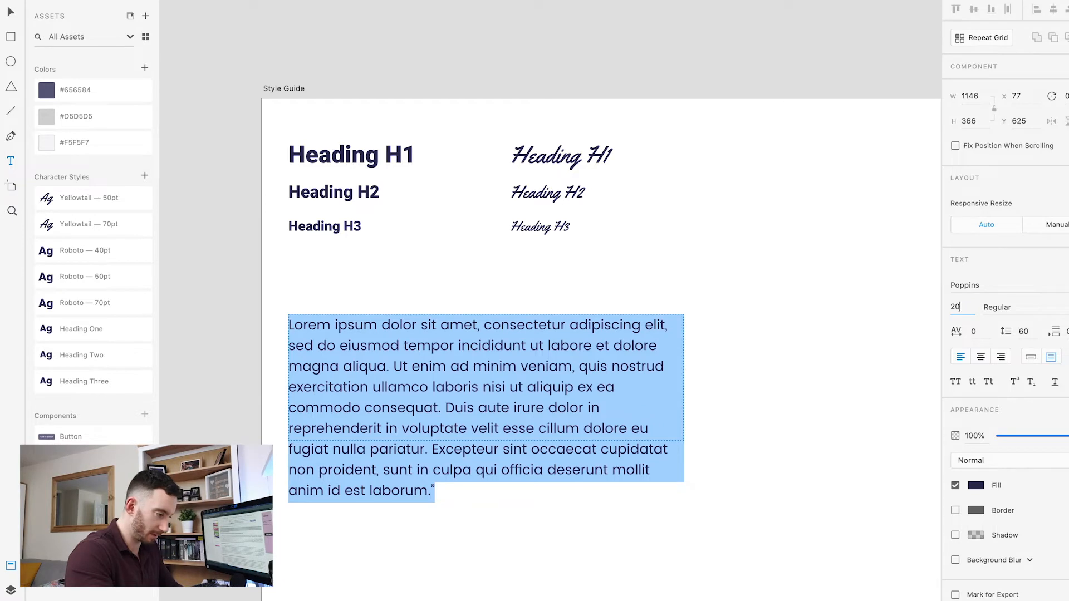
key(Return)
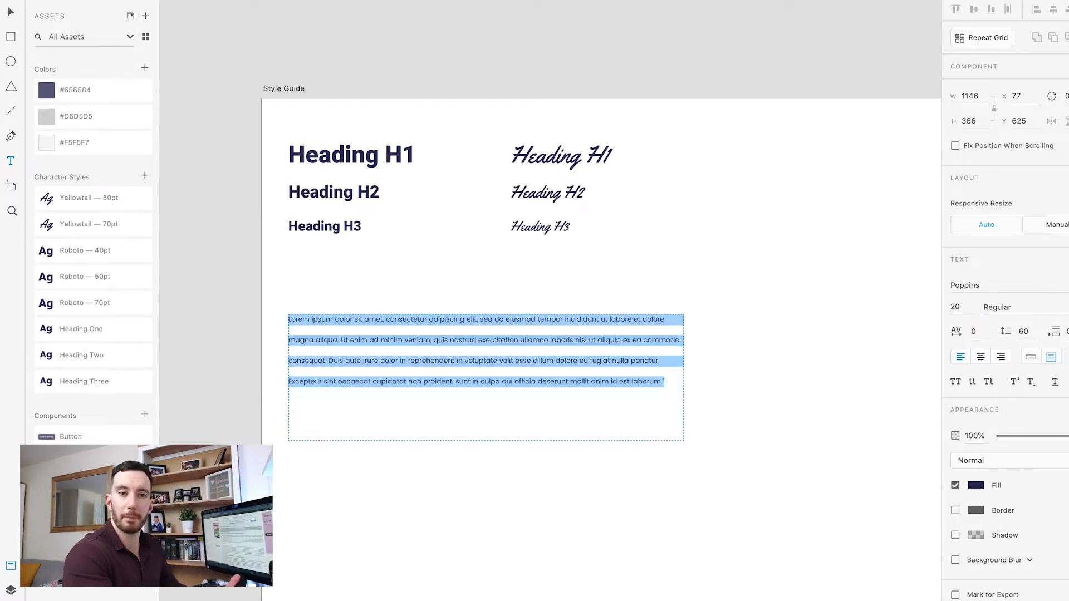
click(1024, 333)
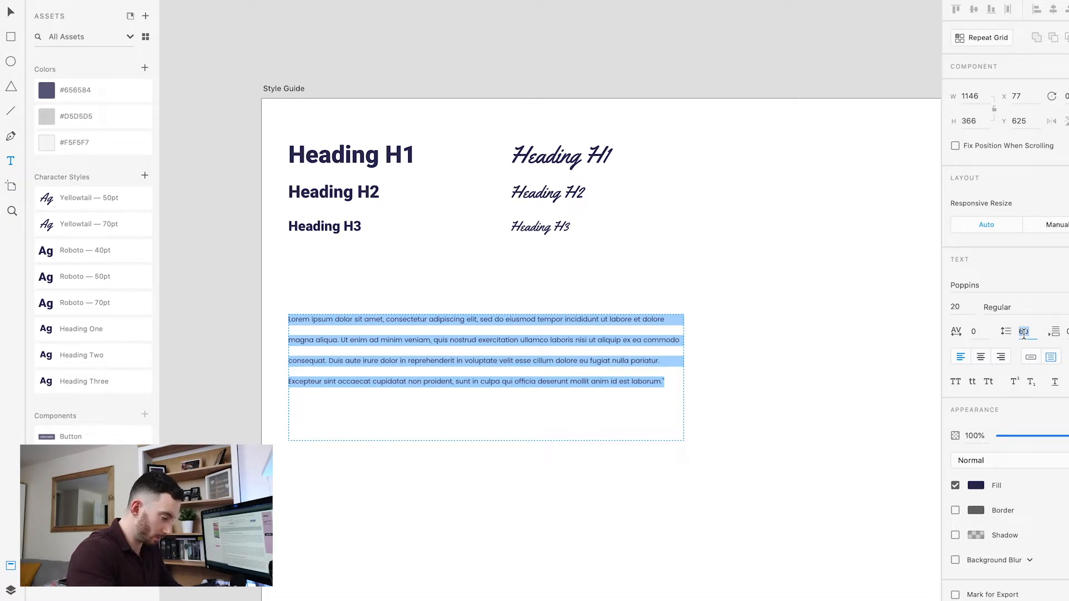
text(28)
key(Return)
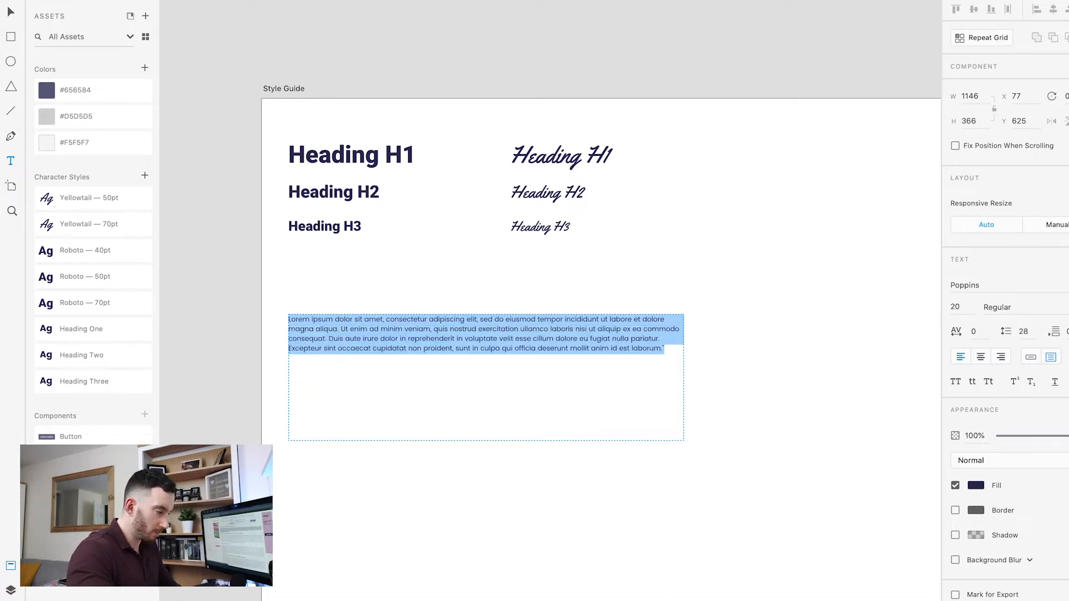
Try to set the selected paragraph text's line spacing to 30 and leave text editing.
click(1007, 333)
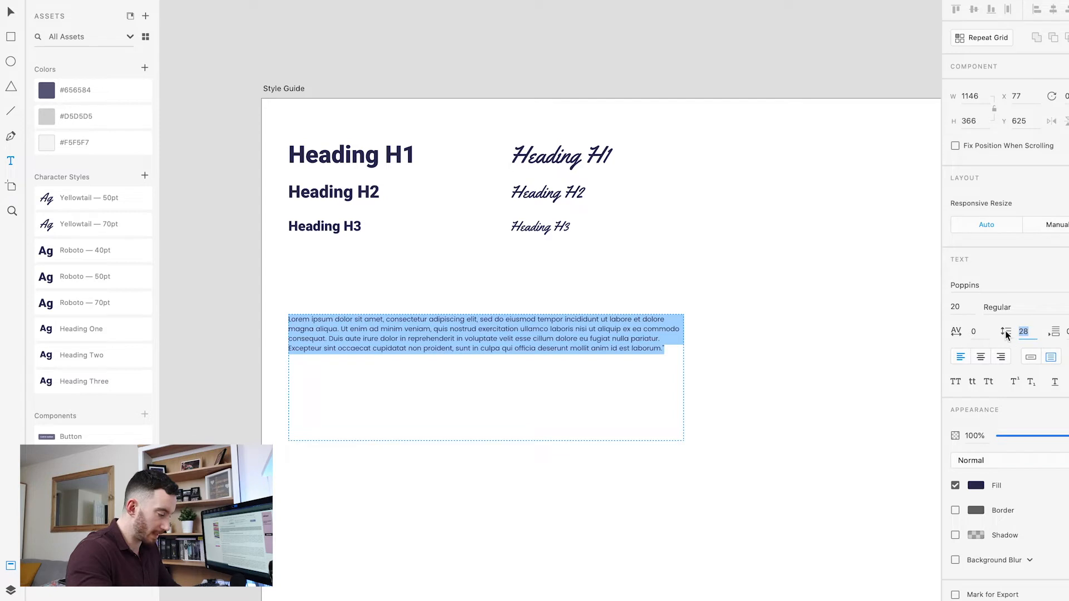
text(30)
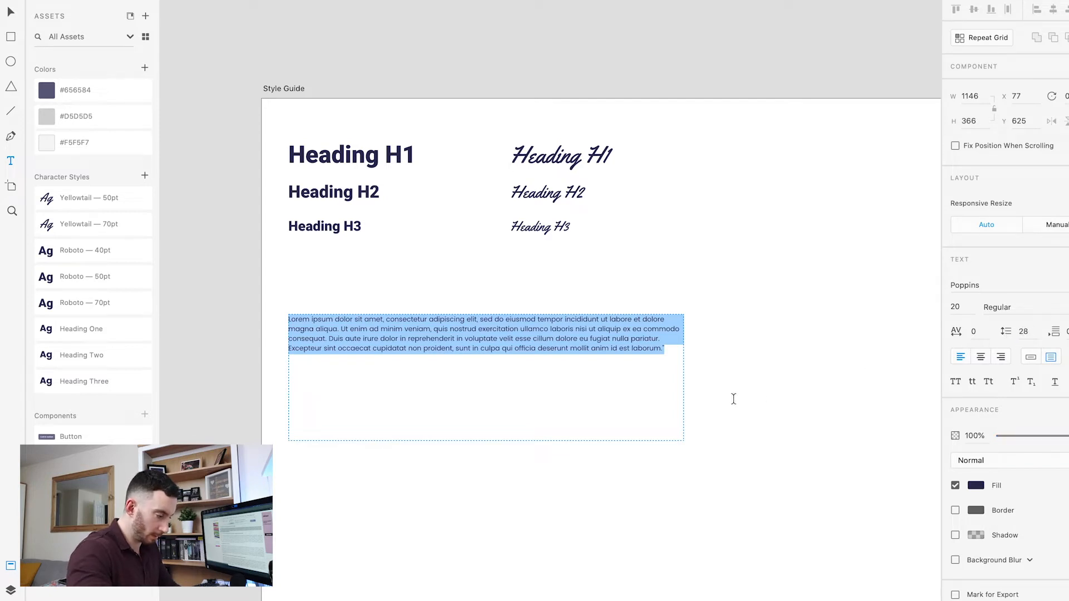
click(835, 492)
click(683, 441)
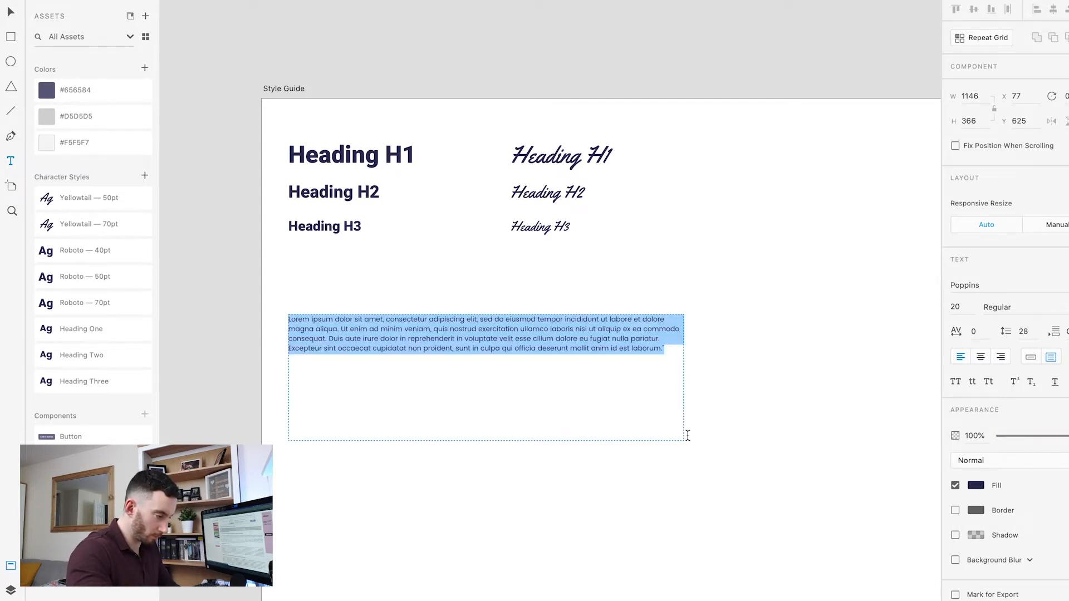
key(Escape)
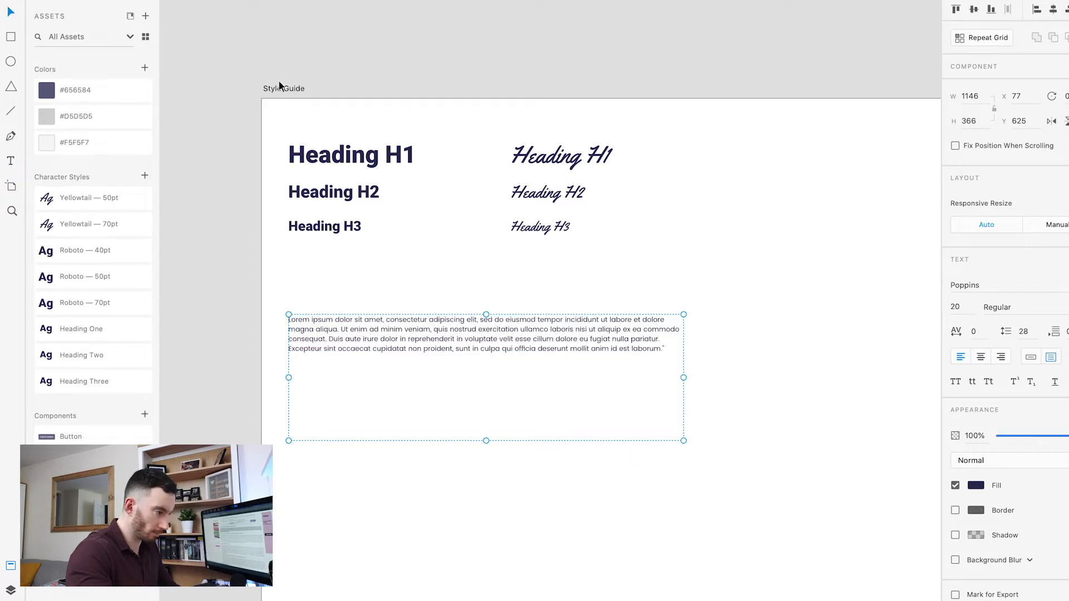
Move the lorem ipsum paragraph up closer to the headings, to about X 71, Y 543.
scroll(279, 86, up, 3)
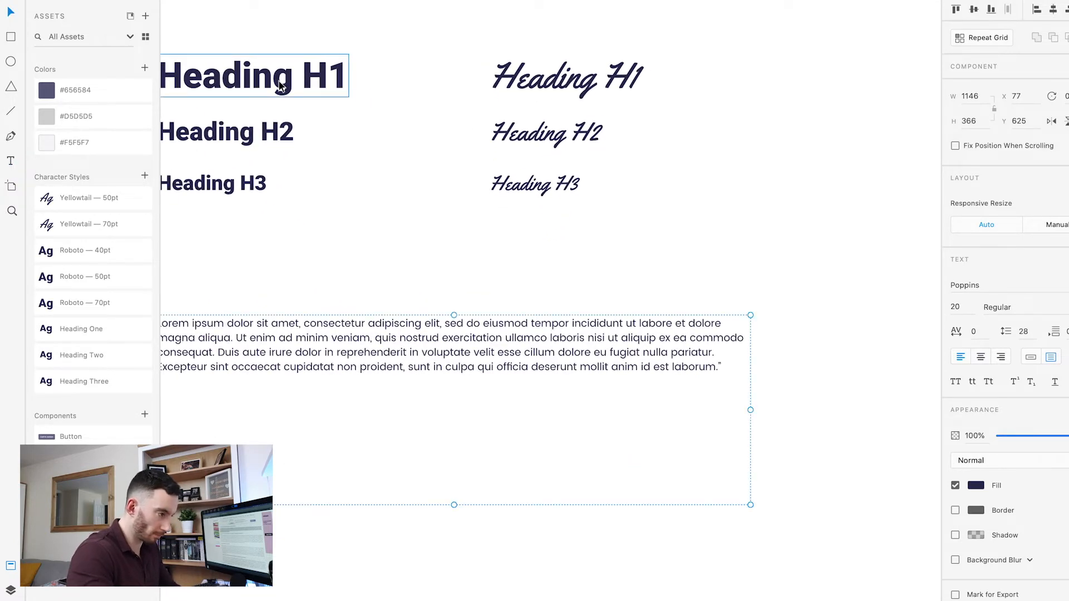
key(super+equal)
scroll(459, 129, left, 4)
click(468, 213)
drag(365, 362, 372, 308)
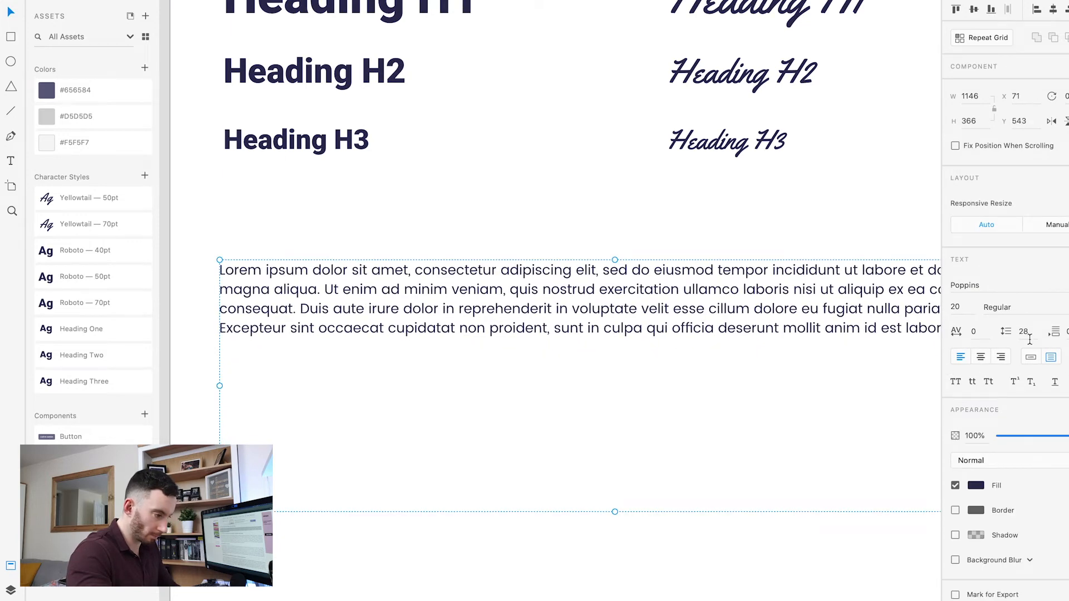
Increase the lorem ipsum paragraph's line spacing to 30 and finally to 32.
text(30)
key(Return)
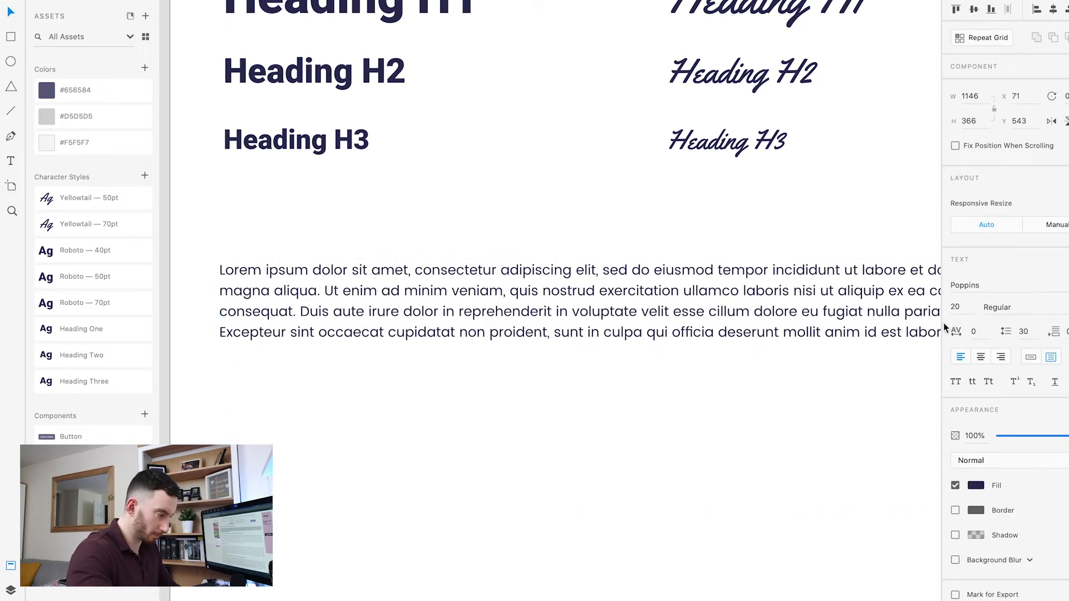
scroll(770, 292, right, 3)
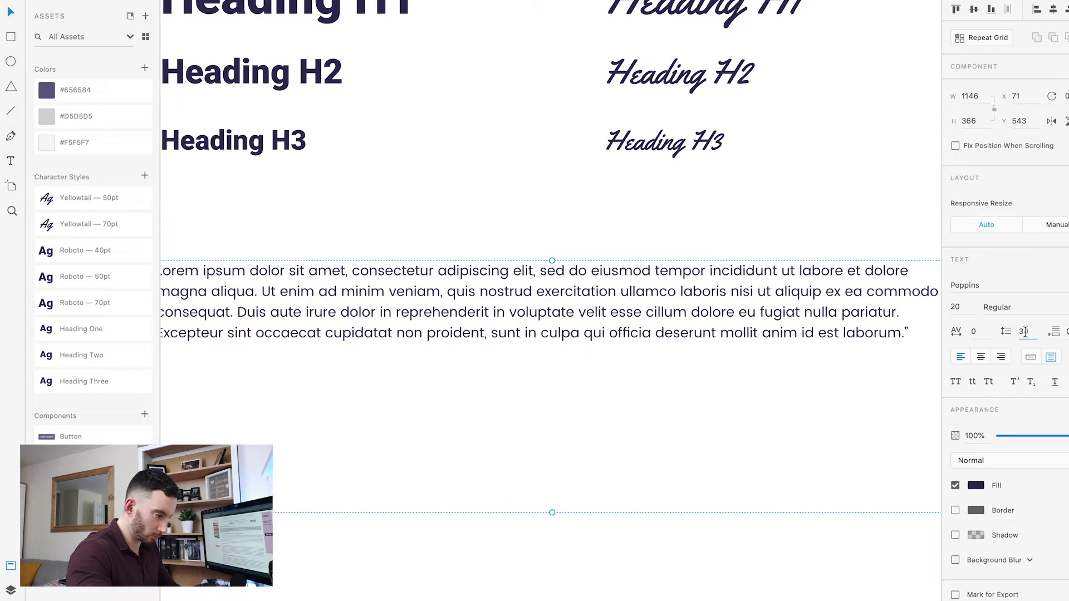
text(32)
key(Return)
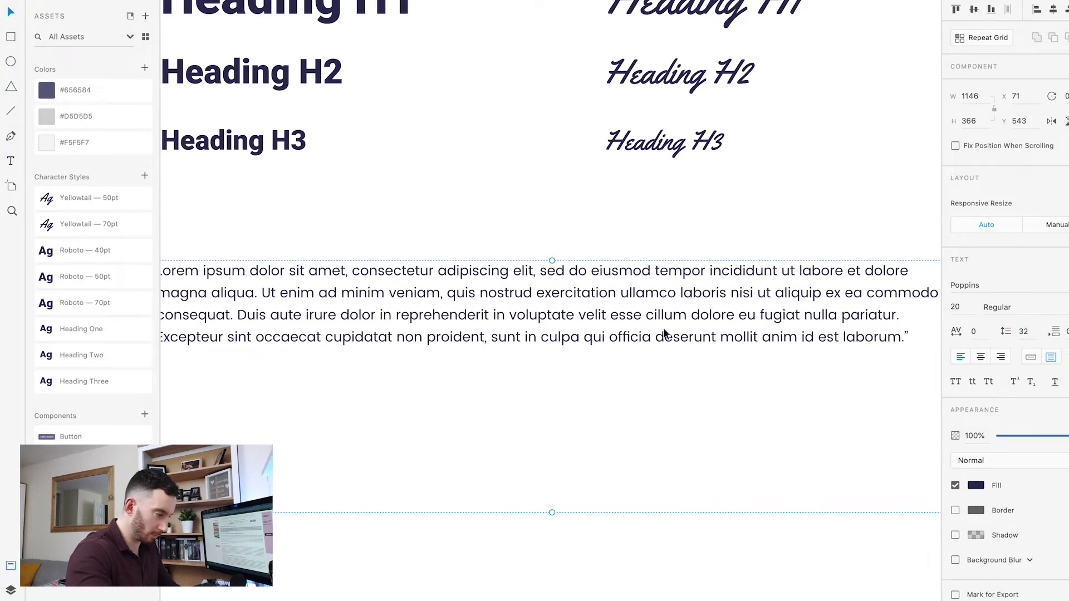
Narrow the paragraph's text box to about 963 wide and left-align it with the first-column headings at X 77, Y 546.
scroll(664, 329, right, 2)
drag(903, 388, 778, 388)
click(833, 389)
click(576, 326)
click(494, 220)
click(455, 335)
drag(407, 232, 581, 223)
drag(392, 314, 394, 317)
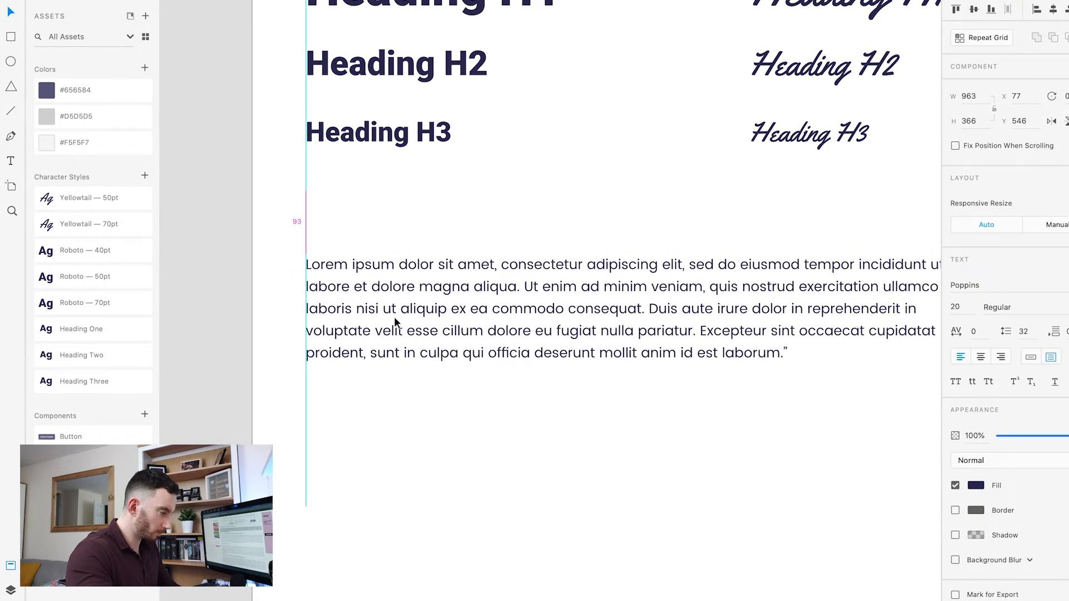
Add the paragraph's character style to the assets and rename it "Body - Poppins 20pt".
right_click(392, 316)
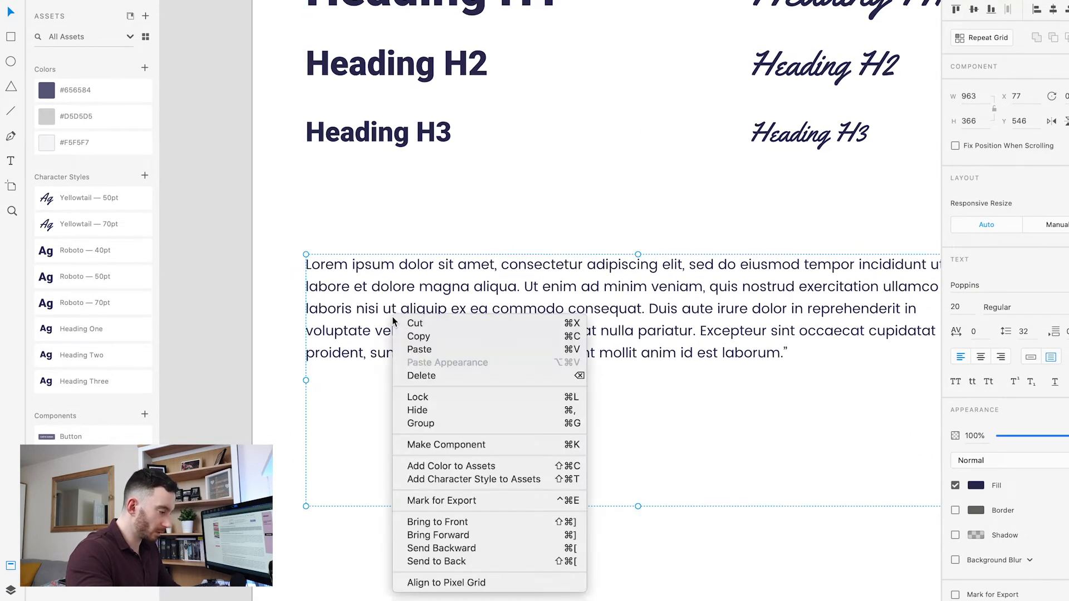
click(477, 480)
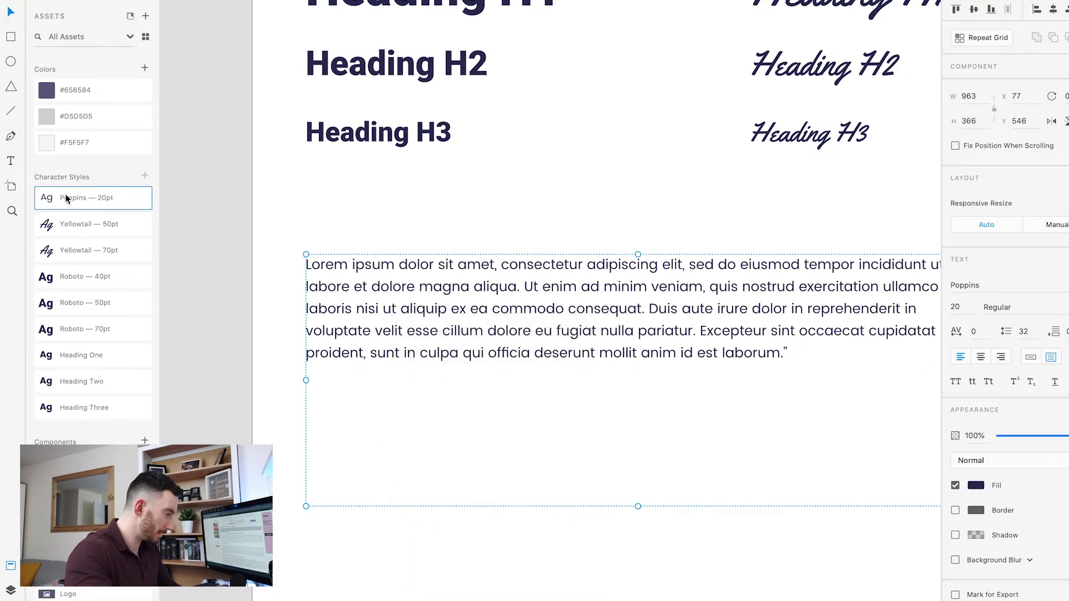
double_click(73, 199)
text(Body - Poppins 20pt)
key(Return)
key(Escape)
Add the Yellowtail H3 heading's character style to the assets and prefix the three Yellowtail style names with "Heading Alt".
right_click(787, 131)
click(828, 296)
double_click(63, 280)
click(62, 278)
text(Heading Alt)
drag(100, 277, 62, 273)
double_click(62, 251)
key(super+v)
double_click(61, 224)
key(super+v)
Prefix the names of the Roboto 40pt, 50pt and 70pt character styles with "Heading".
double_click(61, 302)
text(Heading)
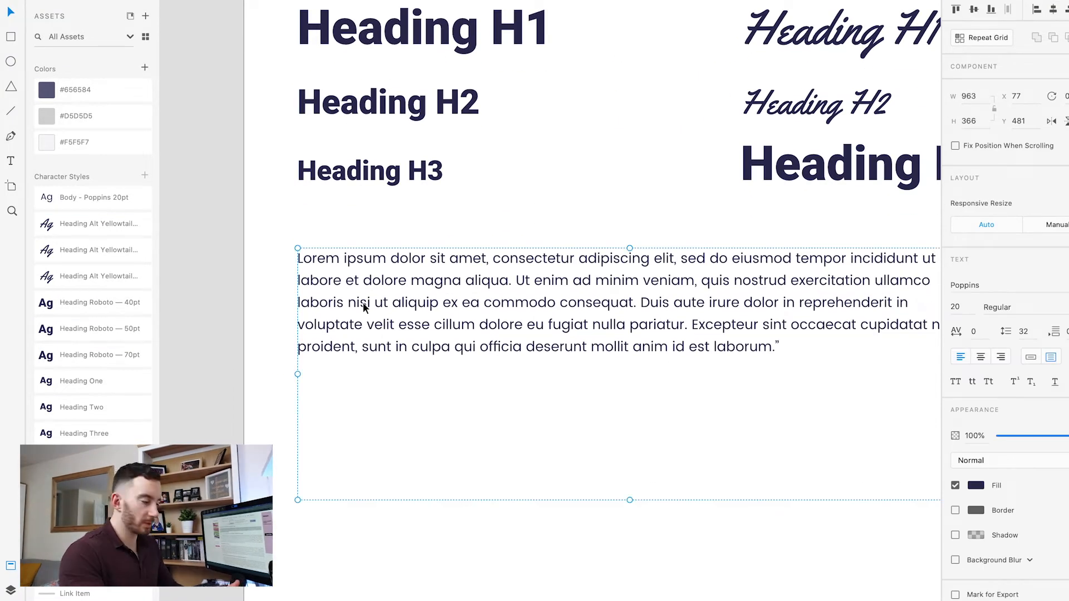
key(Escape)
Shorten the paragraph's text box to about 204 high so it fits its text more closely.
scroll(455, 279, down, 3)
click(481, 271)
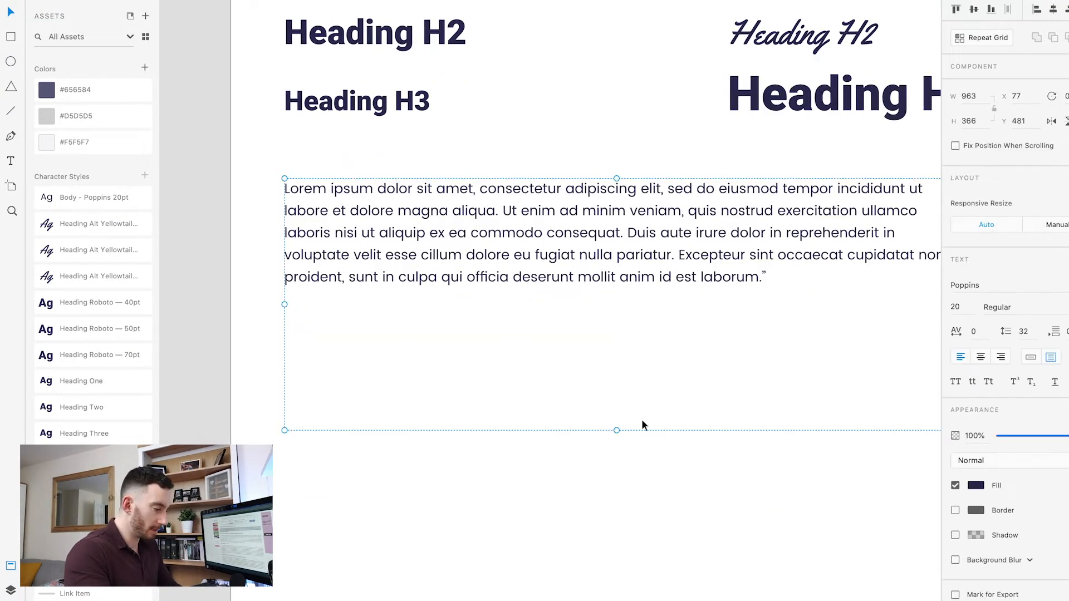
drag(617, 430, 620, 317)
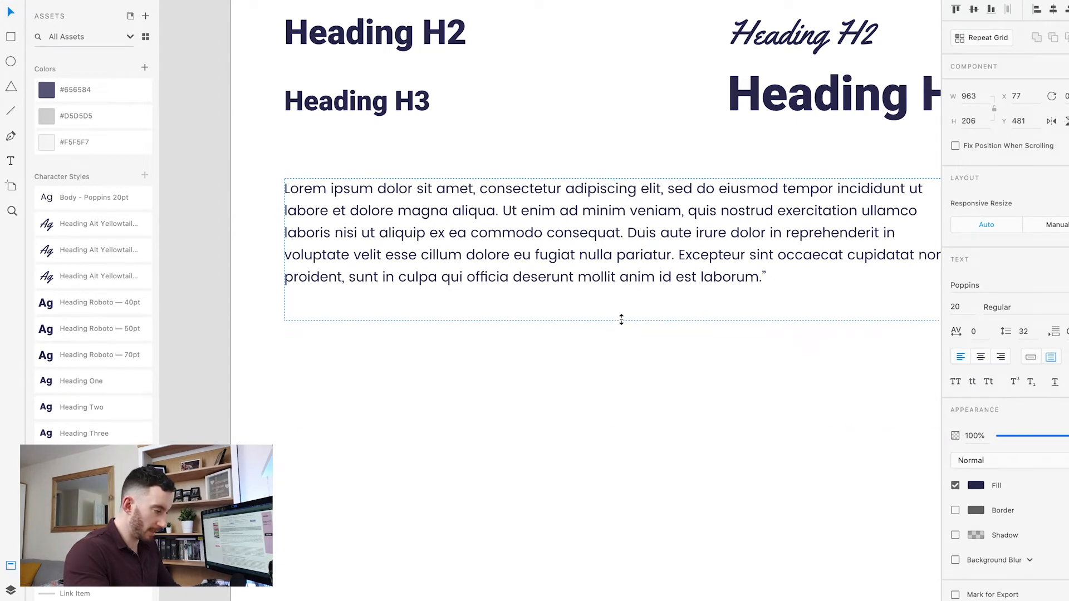
Duplicate the paragraph directly below at X 77, Y 699, and replace the copy's text with "LEARN MORE".
drag(367, 271, 372, 381)
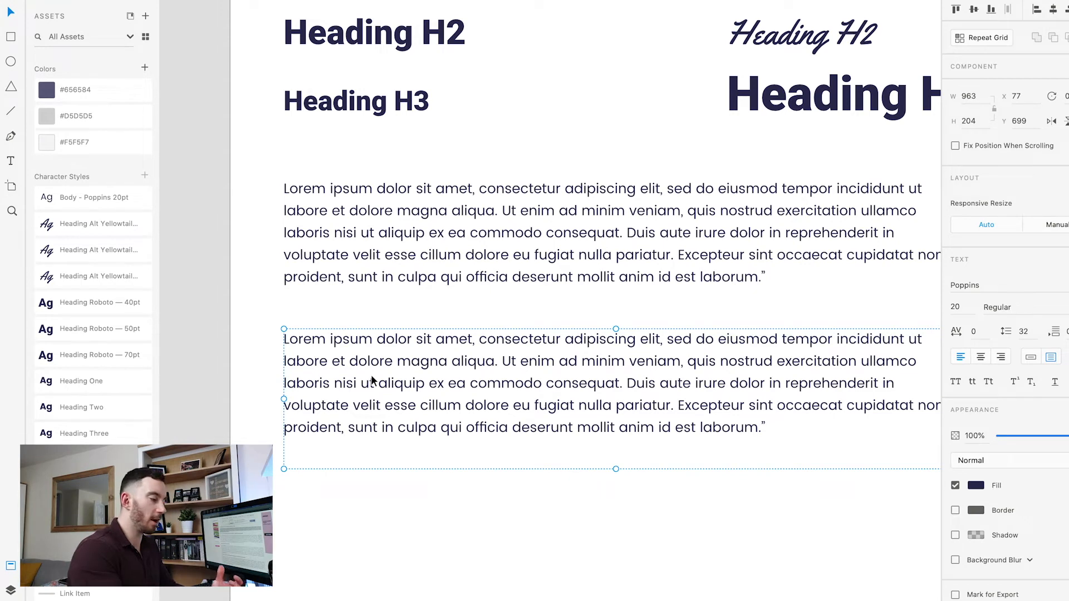
double_click(392, 397)
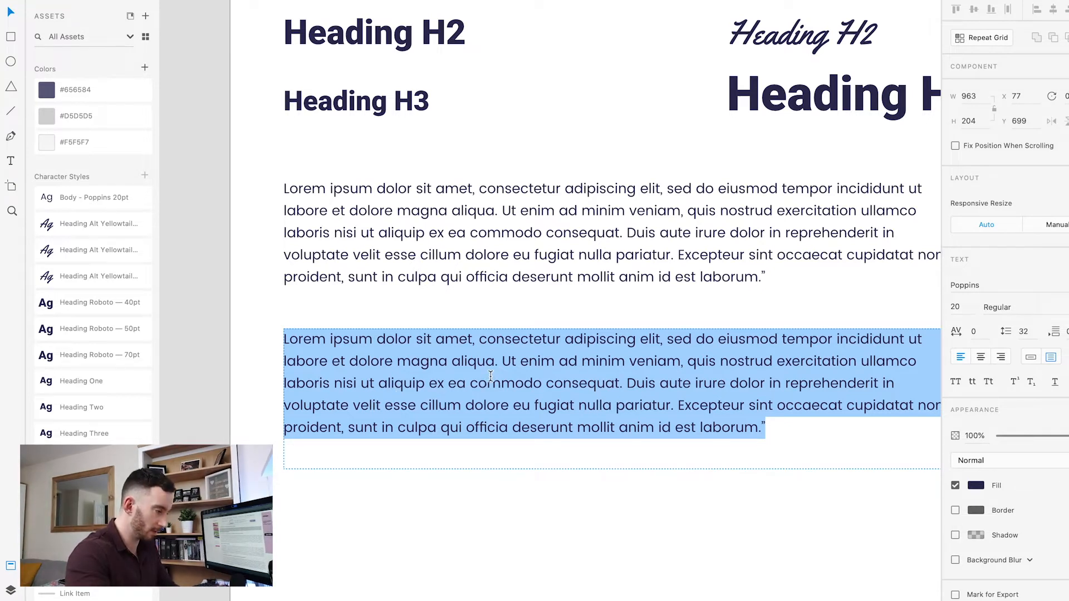
text(LEARN MORE)
Set the LEARN MORE text to Poppins Bold with a character spacing of 200.
key(ctrl+a)
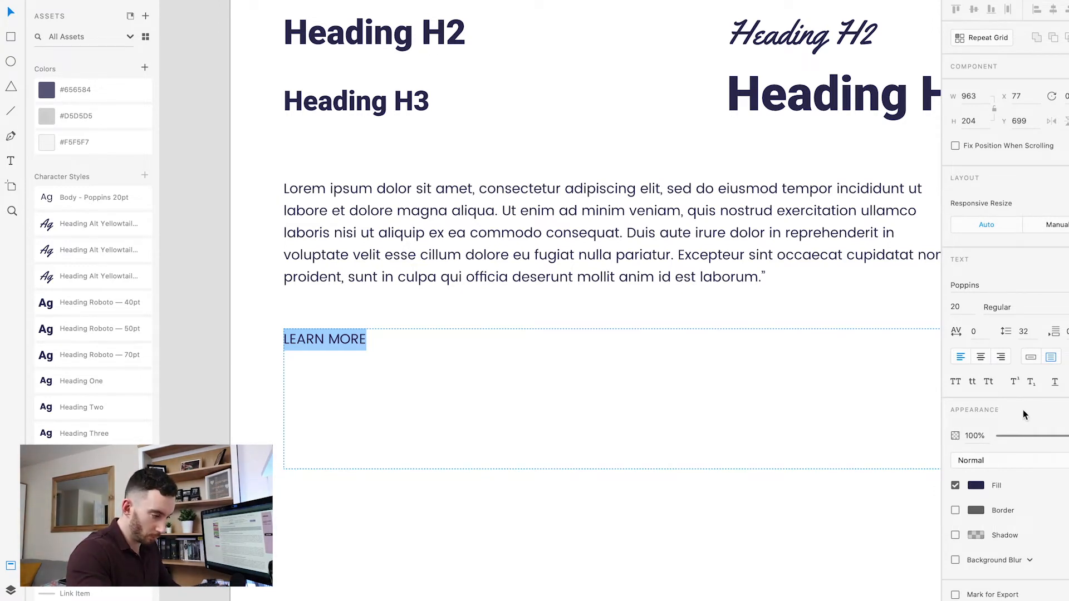
click(997, 307)
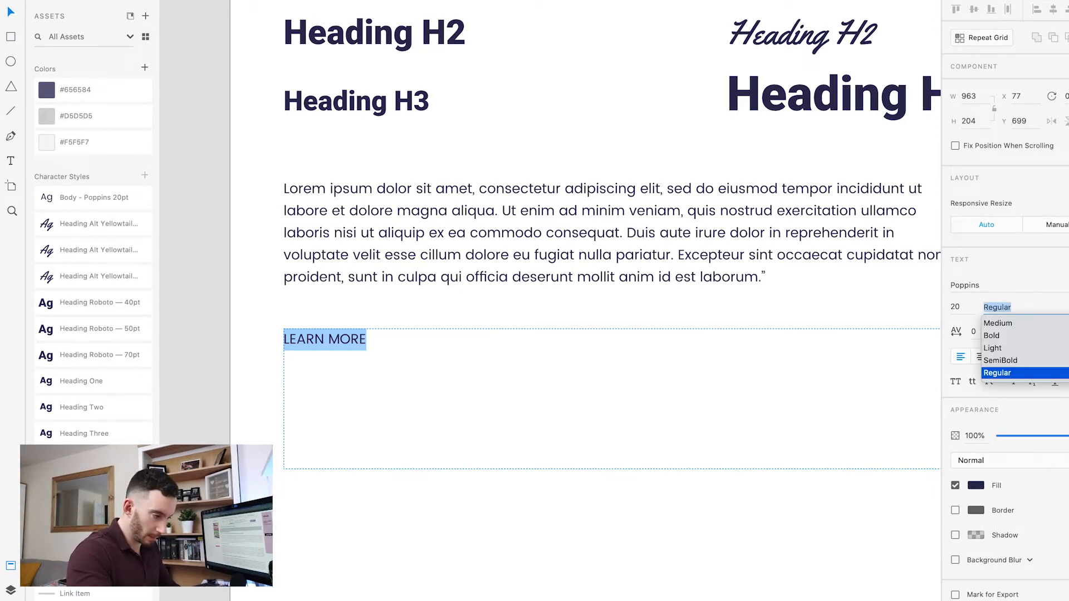
click(1001, 335)
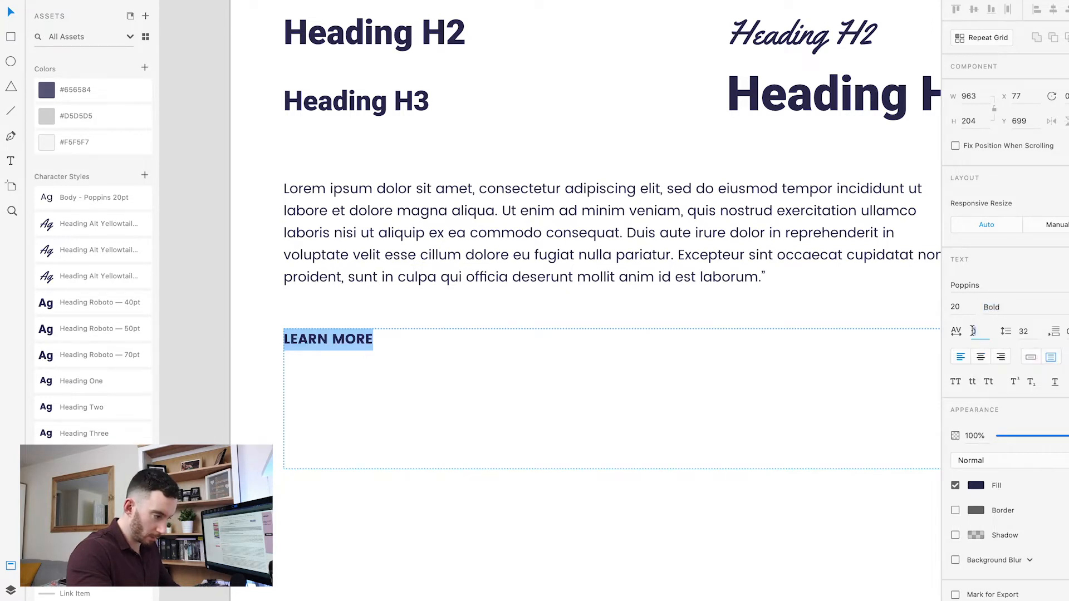
text(10)
key(Return)
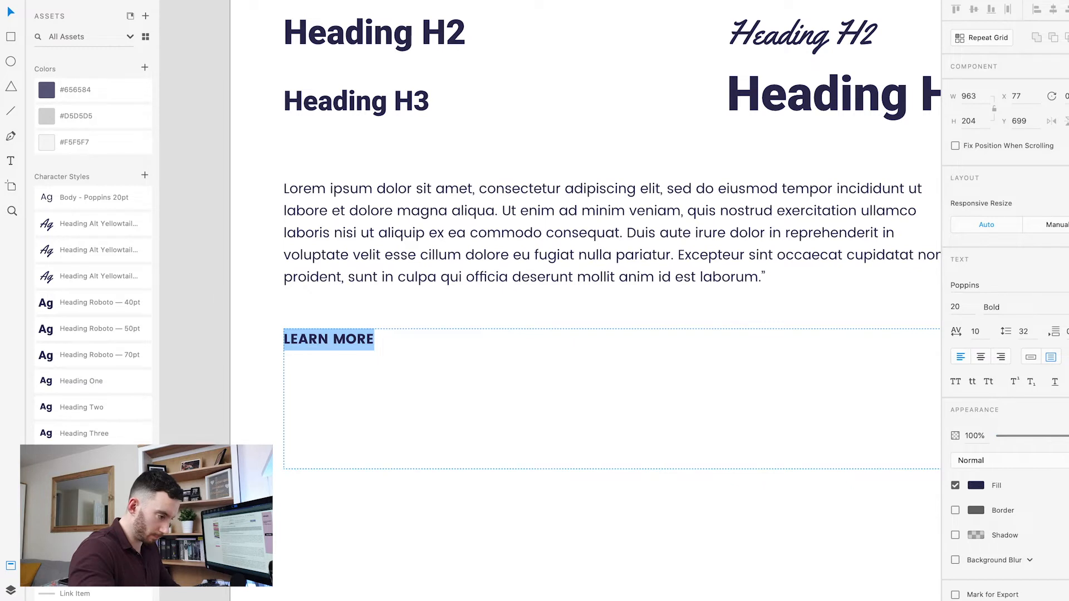
click(979, 333)
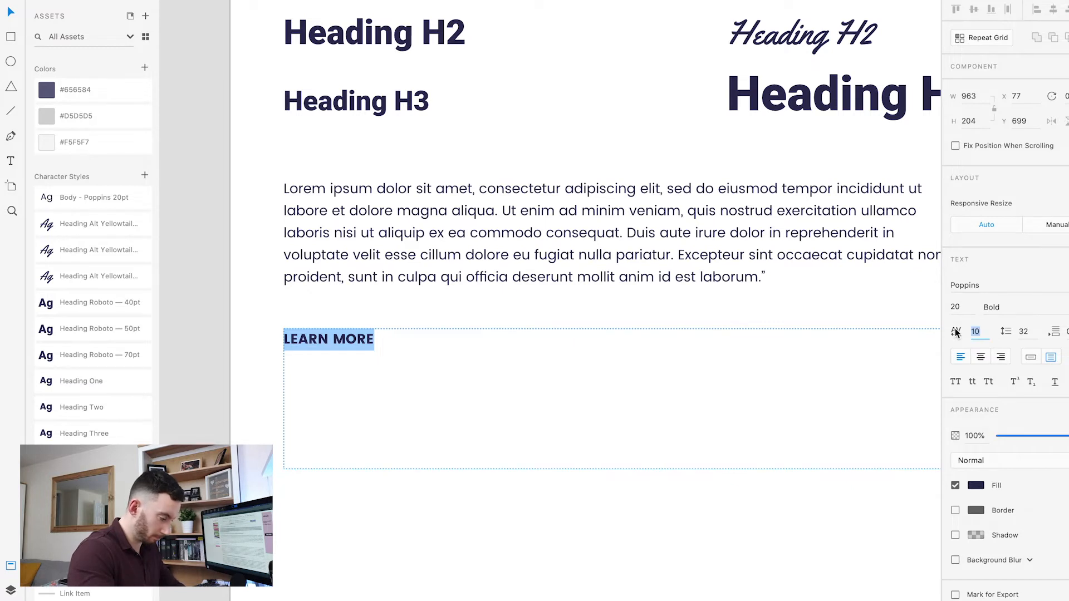
text(70)
key(Return)
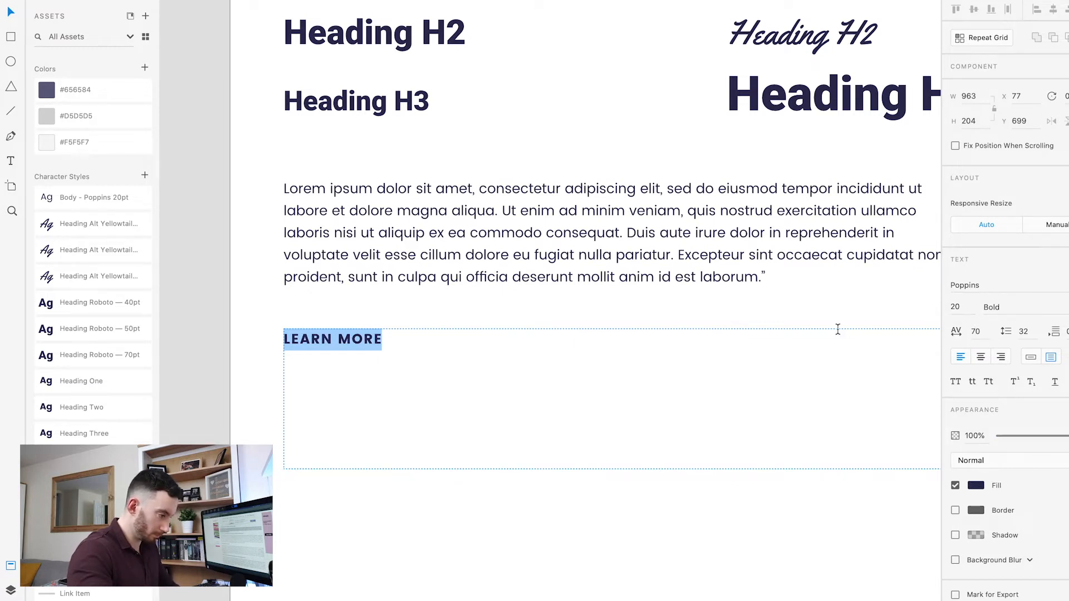
click(975, 331)
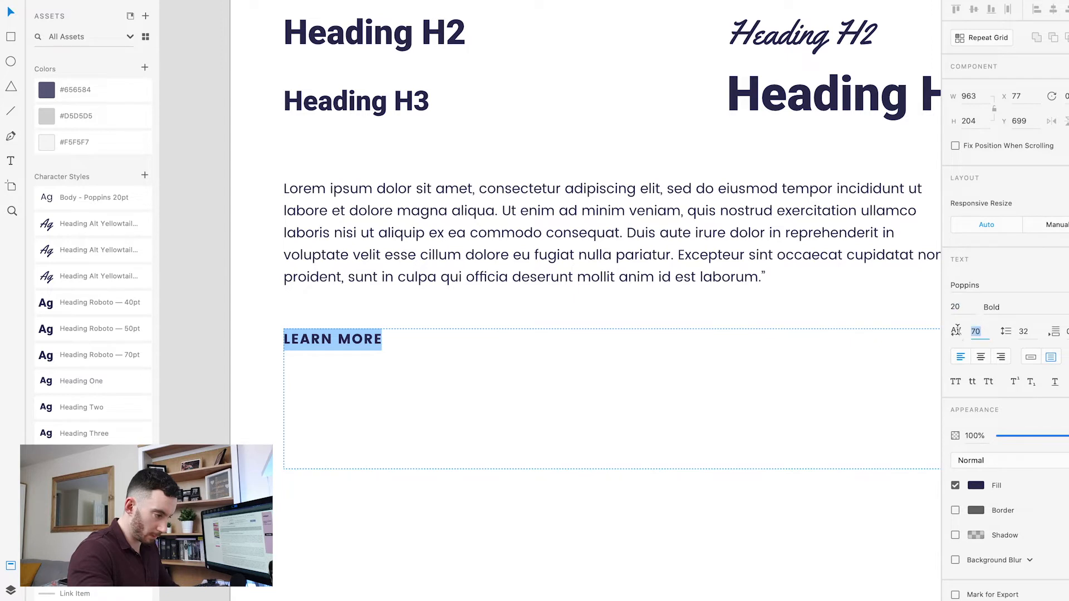
text(200)
key(Return)
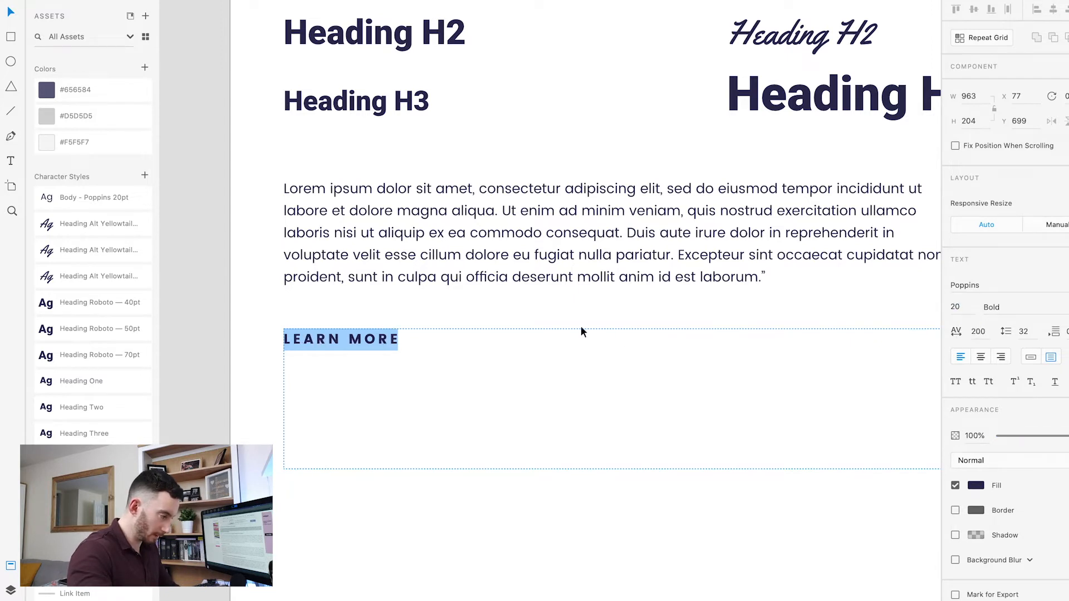
Shrink the LEARN MORE text box to about 253 × 39 and move it up to X 77, Y 685.
key(Escape)
drag(614, 470, 600, 362)
click(594, 369)
click(392, 342)
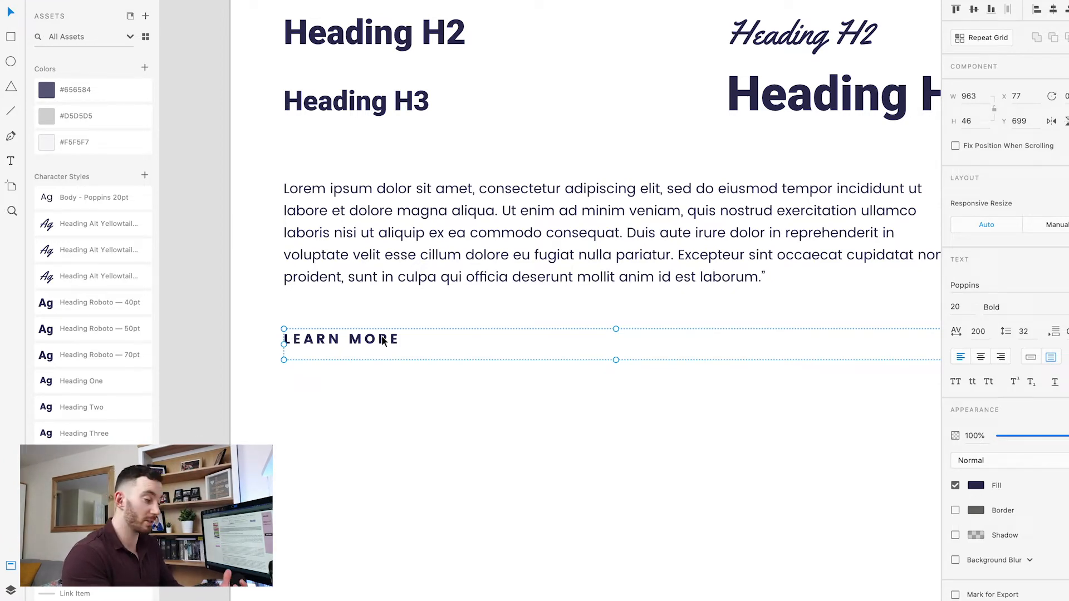
click(384, 438)
scroll(385, 435, down, 3)
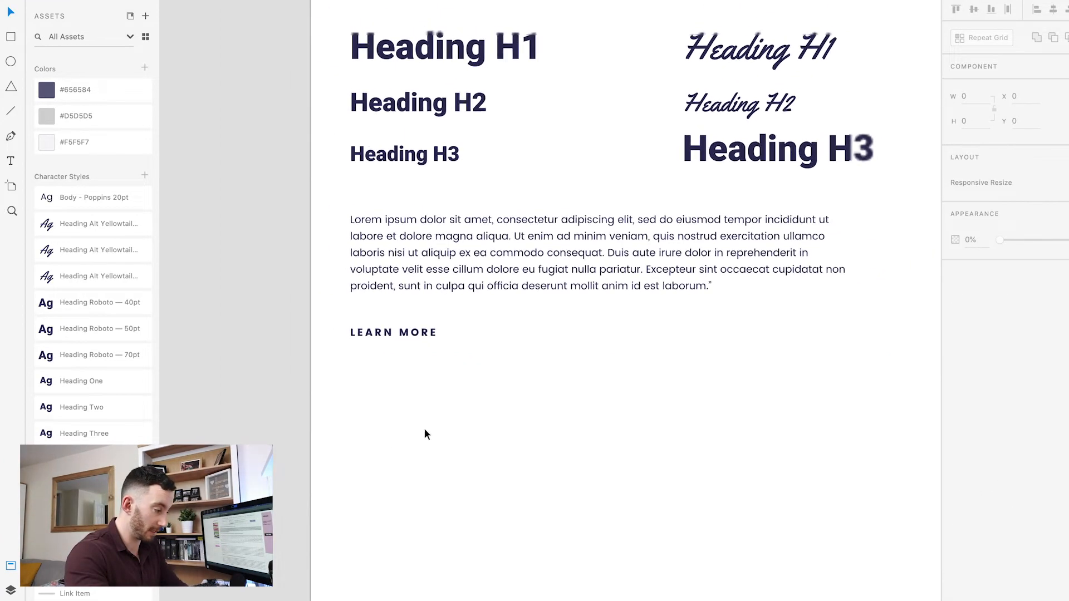
click(405, 341)
drag(851, 349, 480, 344)
drag(385, 336, 391, 329)
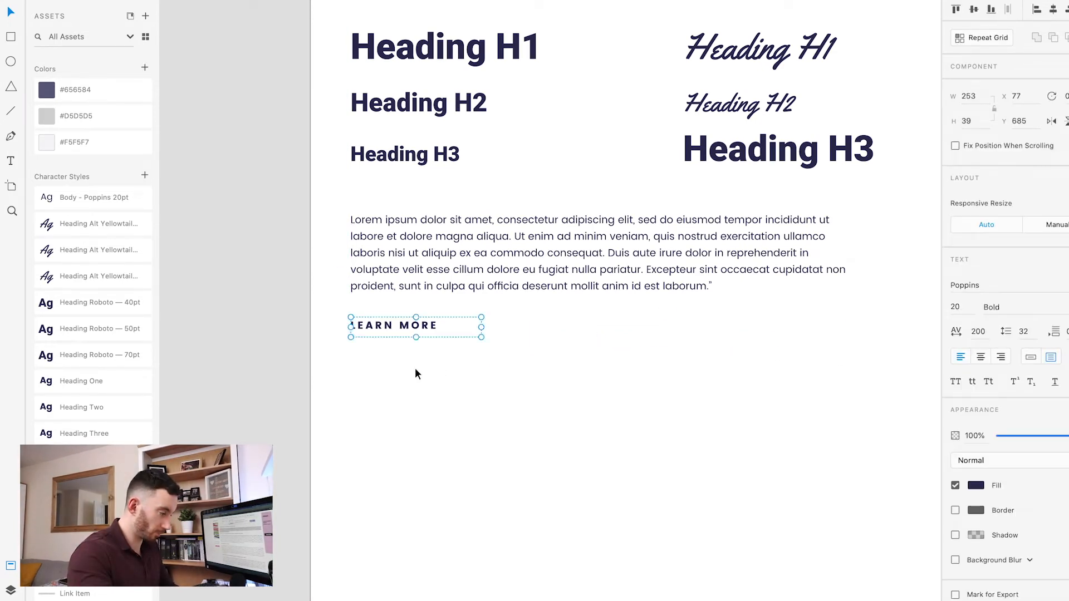
Add the LEARN MORE text's character style to the assets.
click(423, 376)
scroll(463, 401, right, 2)
click(373, 329)
click(398, 349)
click(376, 329)
right_click(366, 331)
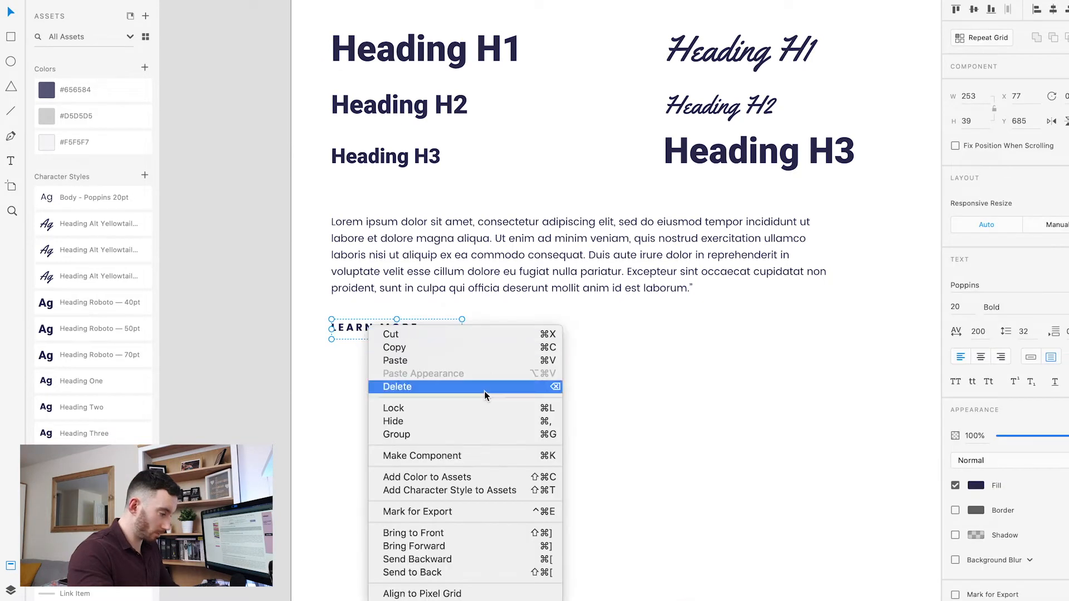
click(430, 493)
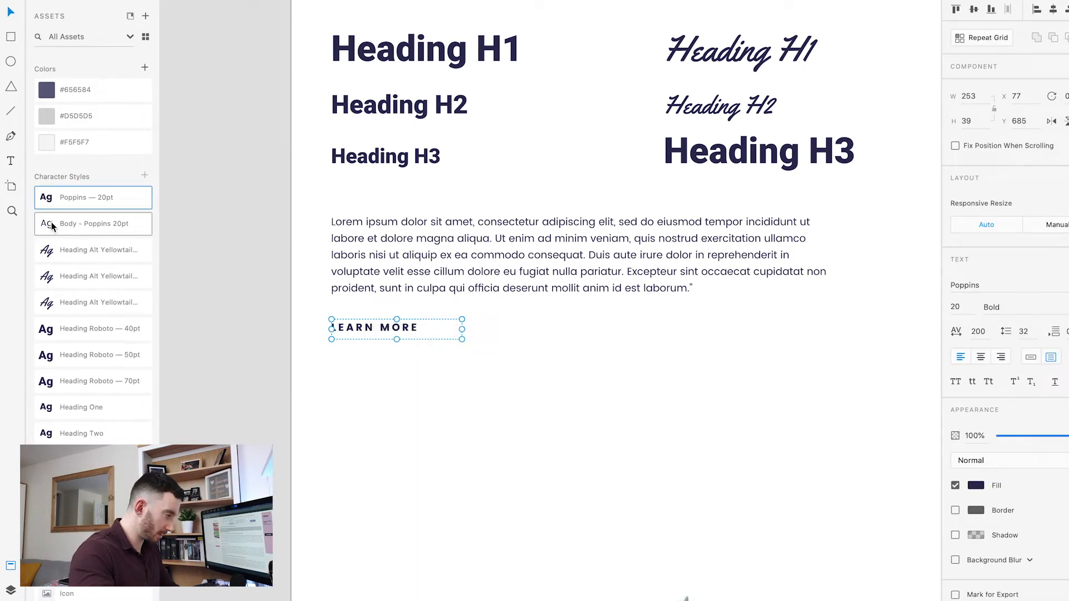
Rename the new Poppins bold character style as "Link Poppins — 20pt".
double_click(62, 198)
click(60, 197)
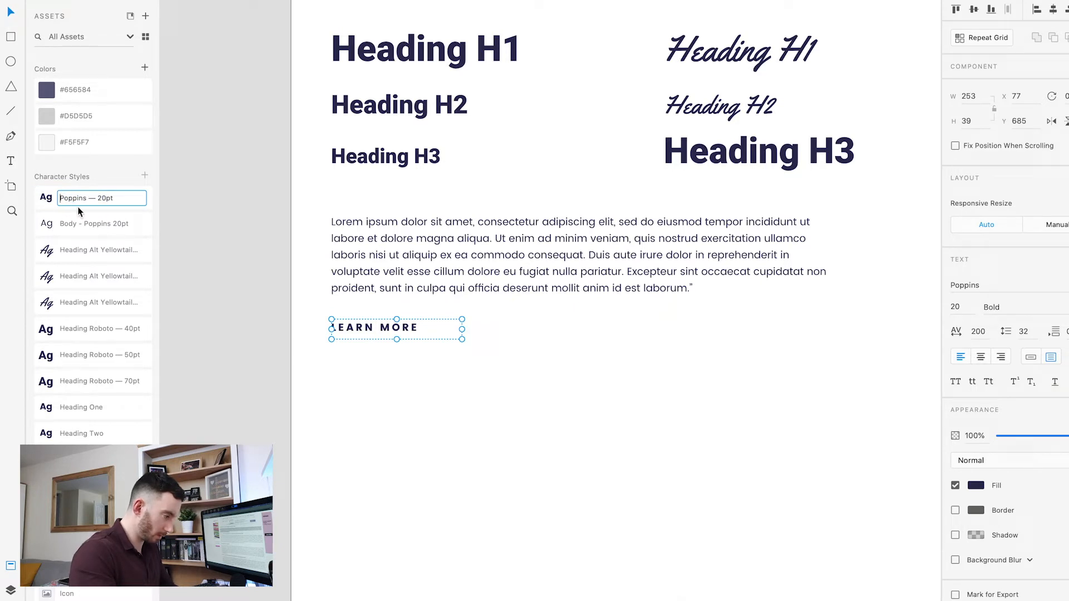
text(LINK)
key(BackSpace)
key(BackSpace)
key(BackSpace)
key(BackSpace)
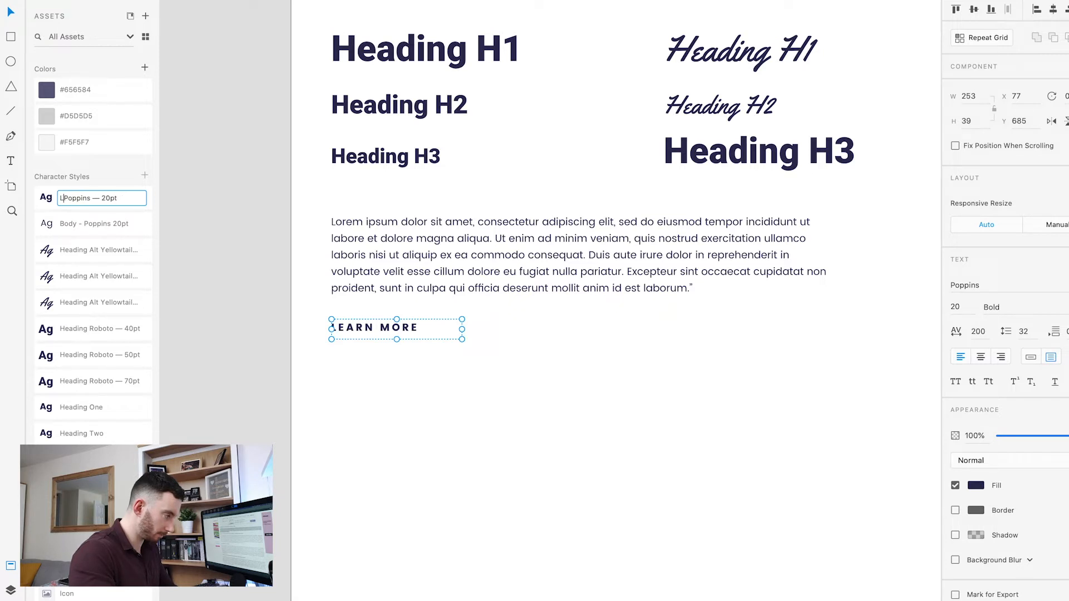
text(ink)
key(Return)
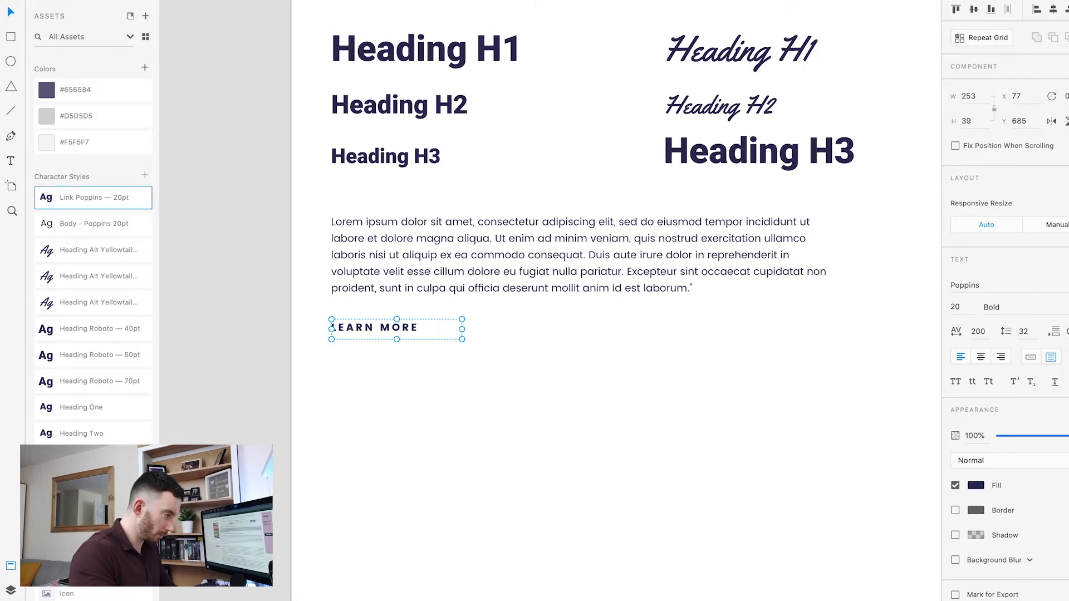
Create a test text box about 476 × 164 below LEARN MORE containing "Testing link".
click(406, 396)
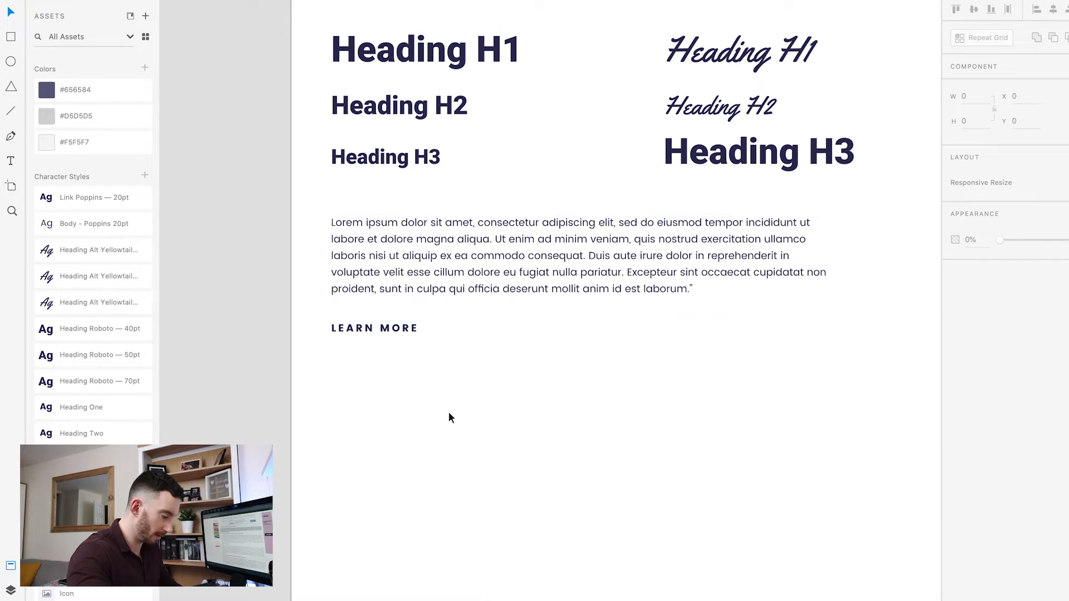
drag(323, 375, 569, 460)
text(testing)
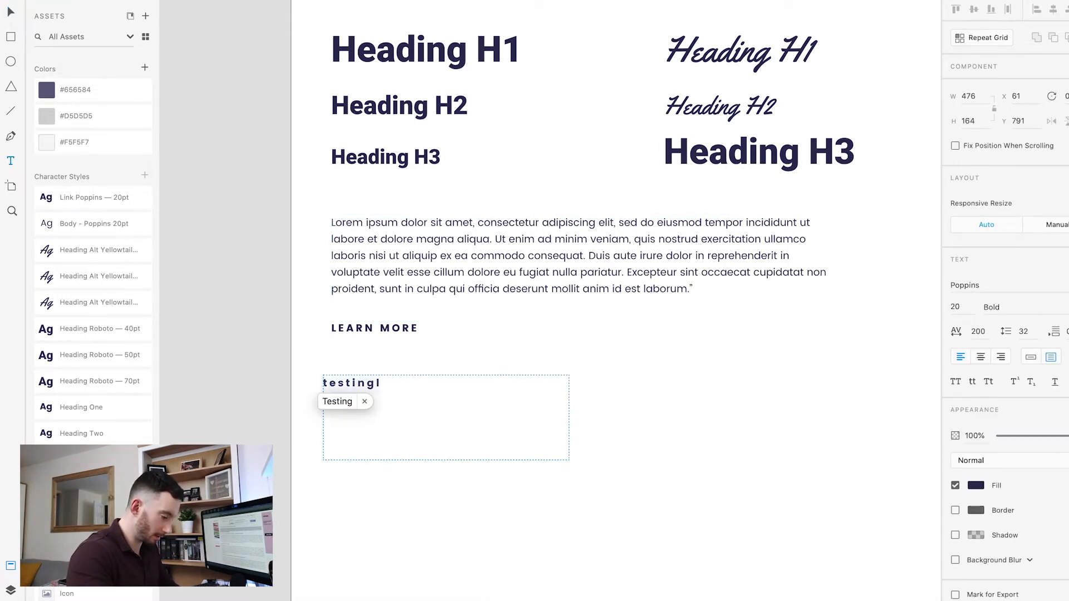
text( link)
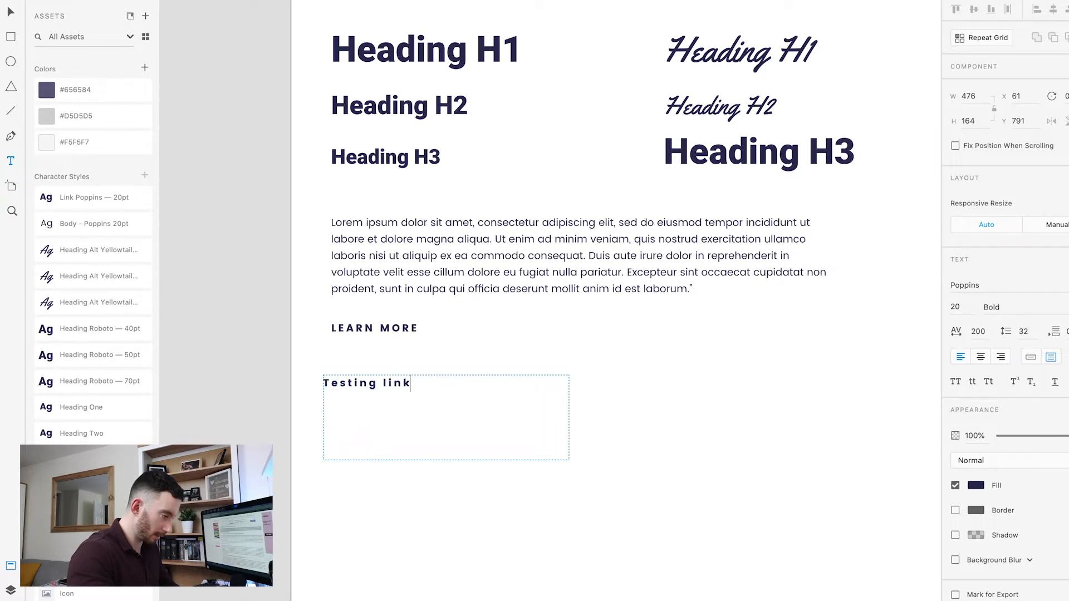
key(Escape)
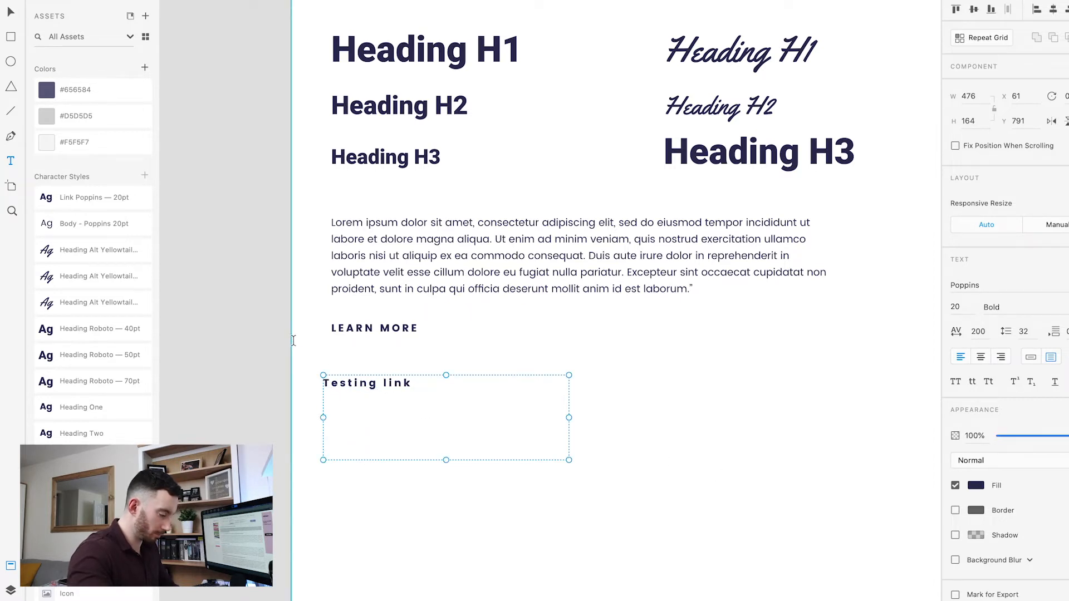
Apply the "Link Poppins — 20pt" character style to the "Testing link" text.
key(v)
click(393, 287)
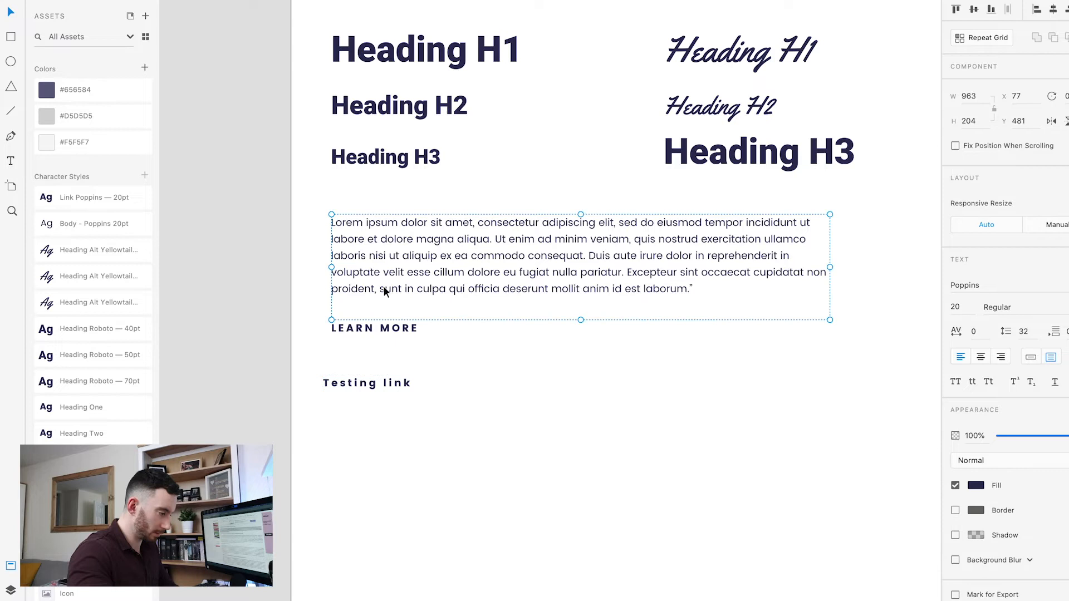
click(358, 382)
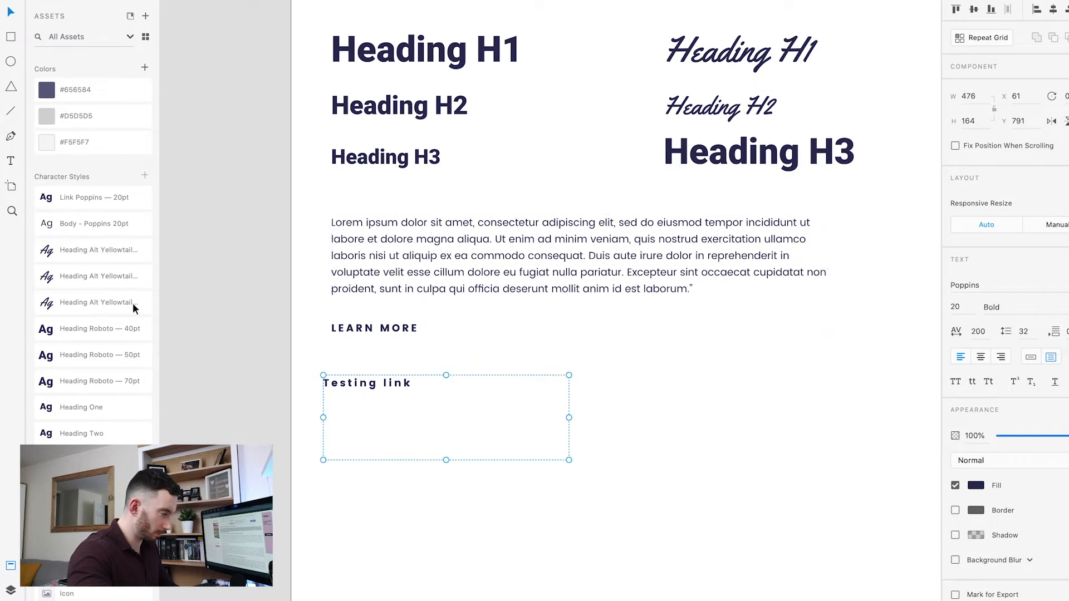
click(71, 222)
click(79, 198)
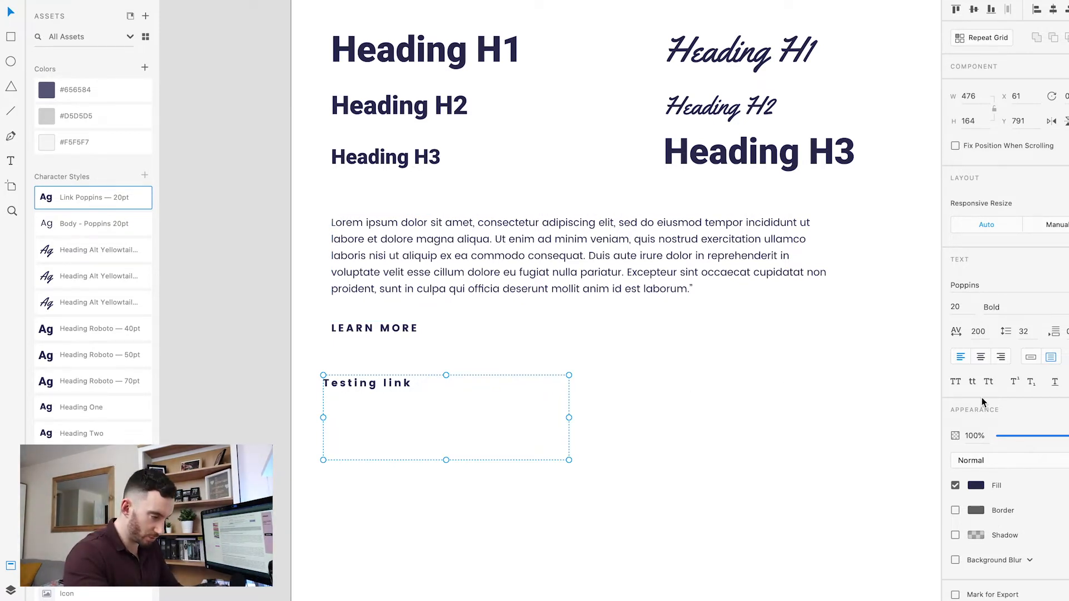
Try uppercase on the "Testing link" text directly beneath LEARN MORE and delete the test text box.
click(957, 383)
drag(423, 381, 422, 355)
drag(432, 401, 401, 353)
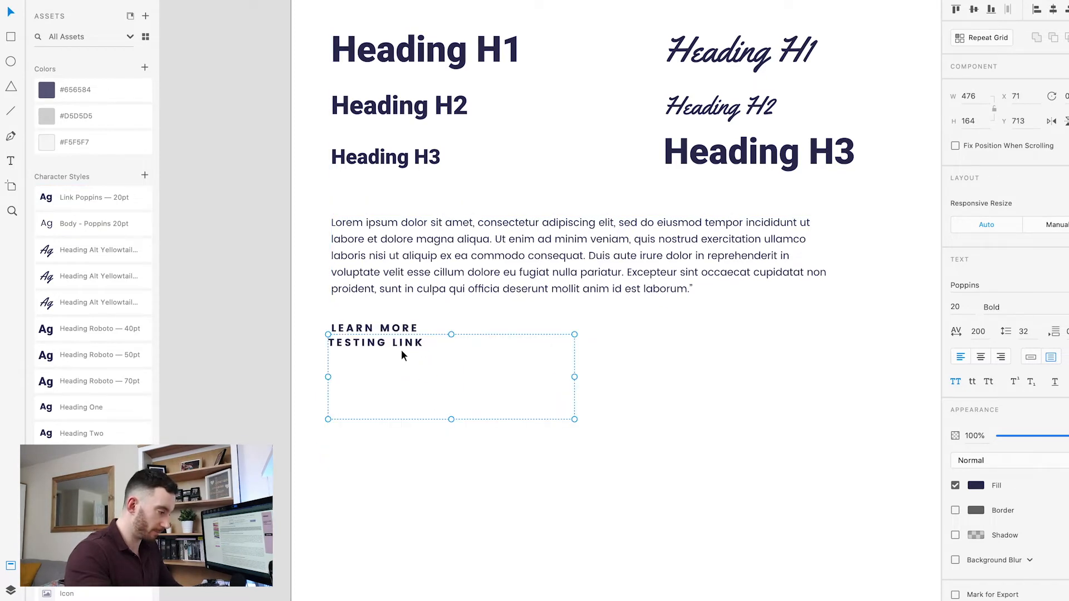
key(Delete)
Edit the "Link Poppins — 20pt" character style to use uppercase text.
click(378, 336)
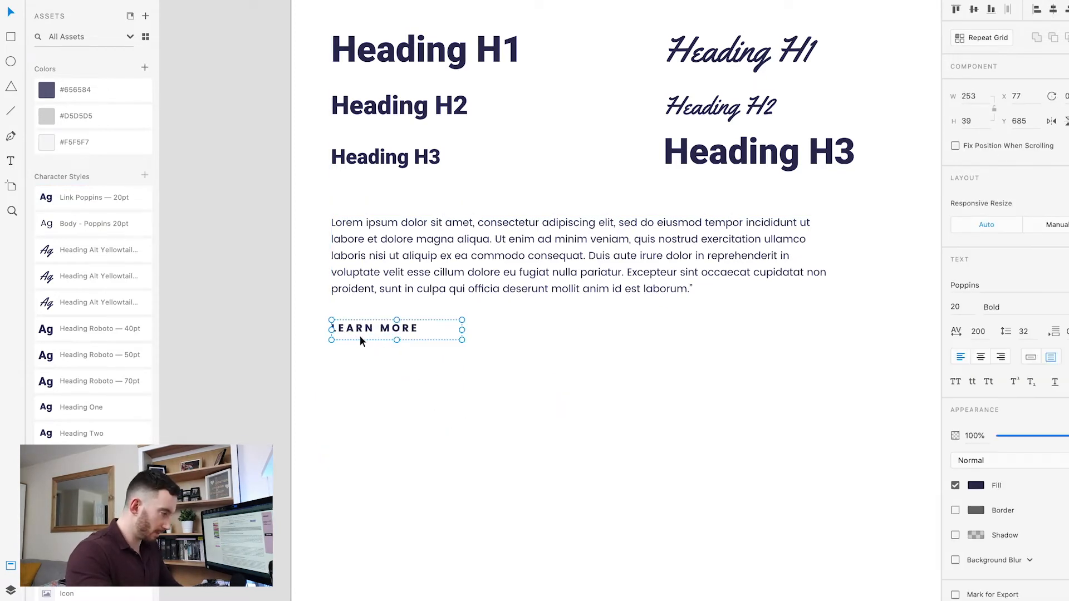
right_click(74, 196)
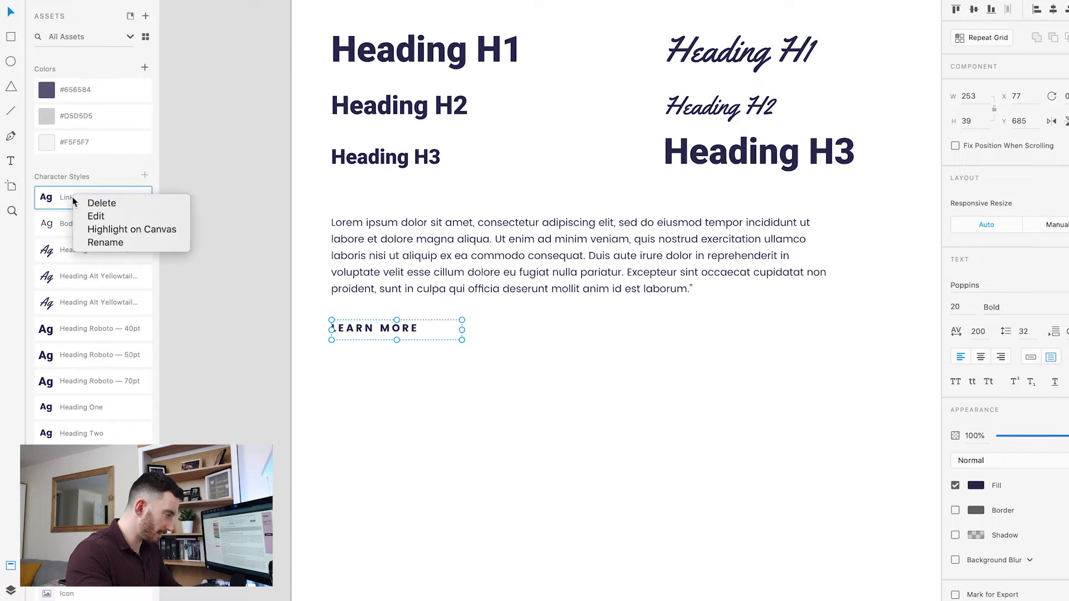
click(90, 216)
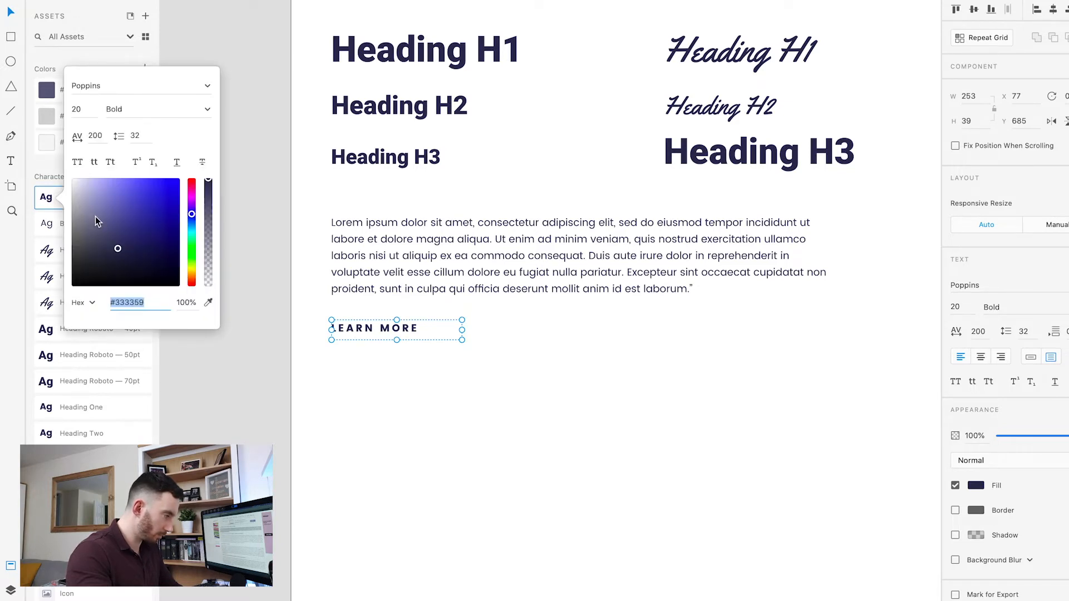
click(76, 162)
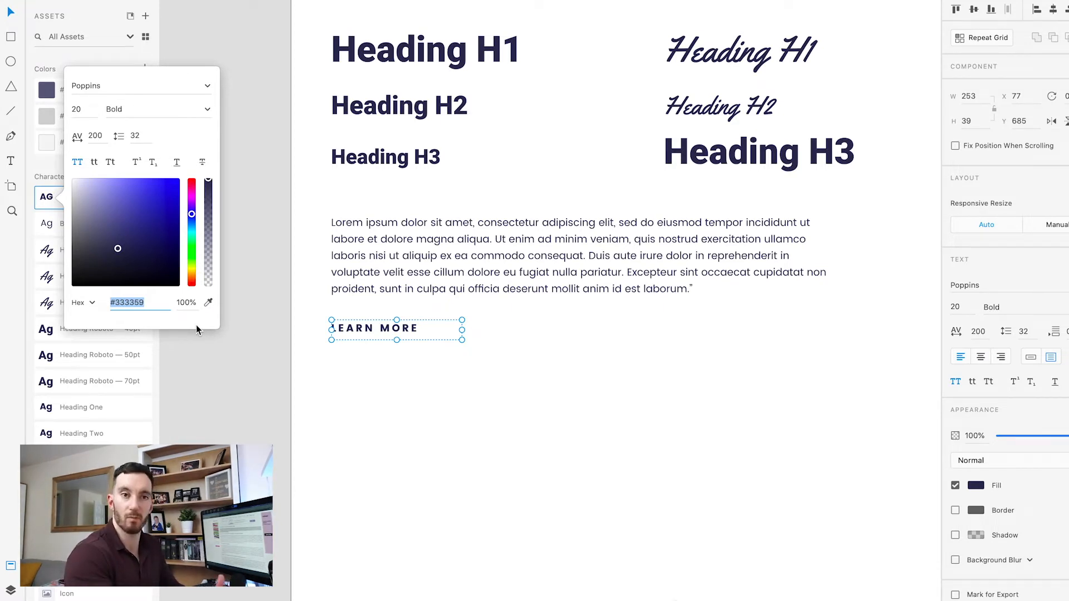
click(234, 354)
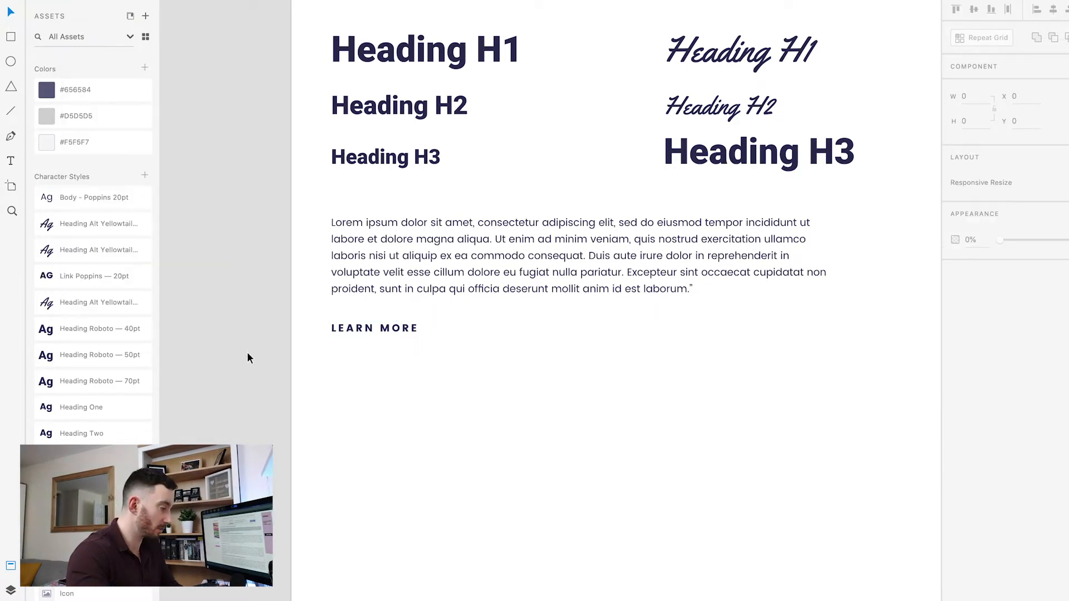
click(382, 330)
click(394, 390)
Apply the matching Heading Alt Yellowtail character style to the second-column Heading H3 text.
drag(573, 413, 529, 436)
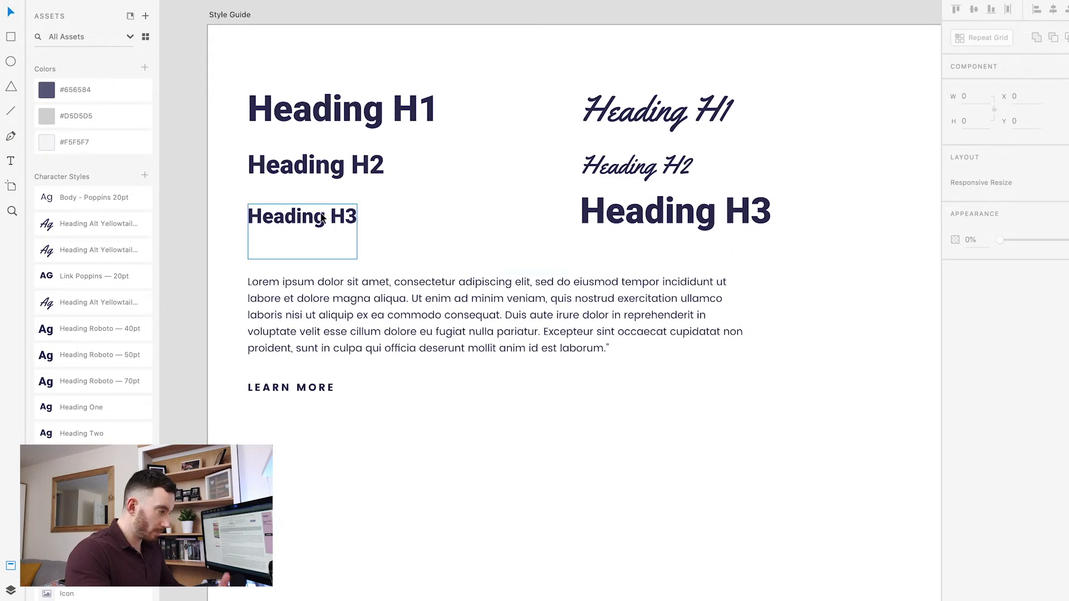
click(592, 257)
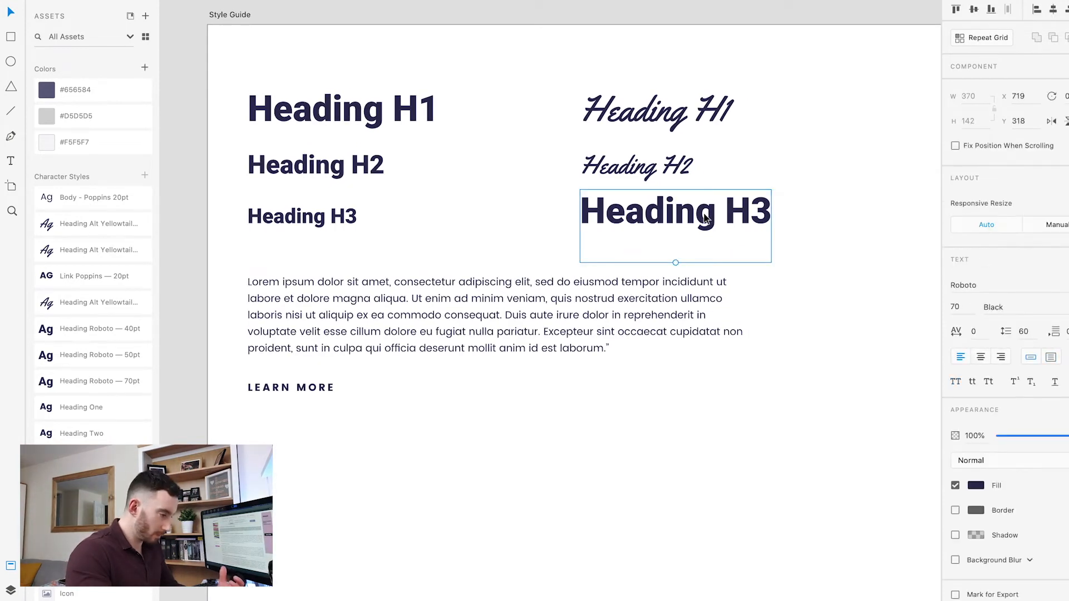
click(69, 250)
click(530, 463)
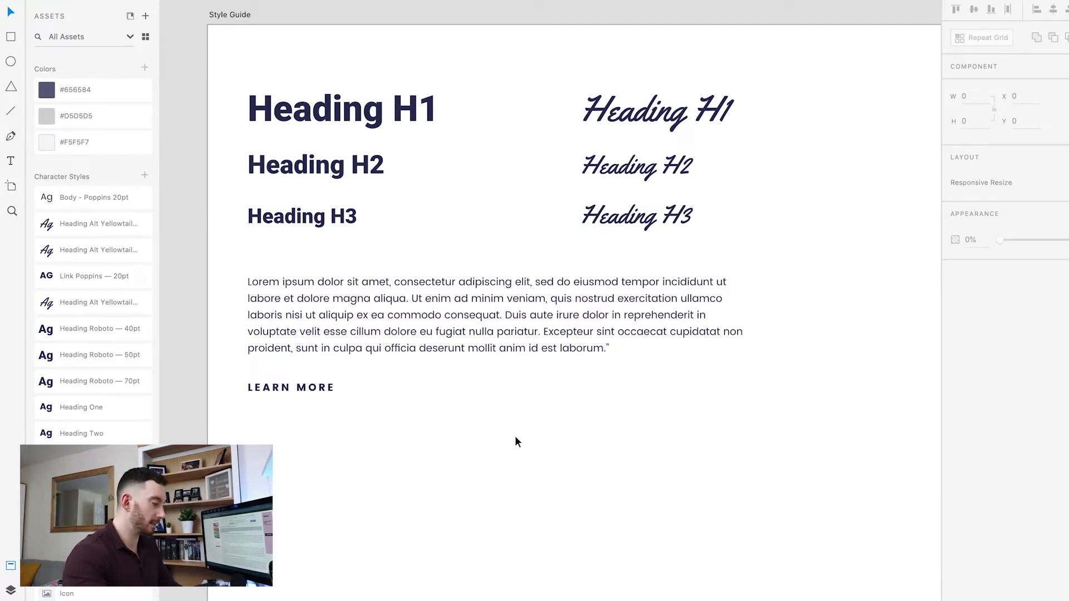
click(312, 388)
click(325, 442)
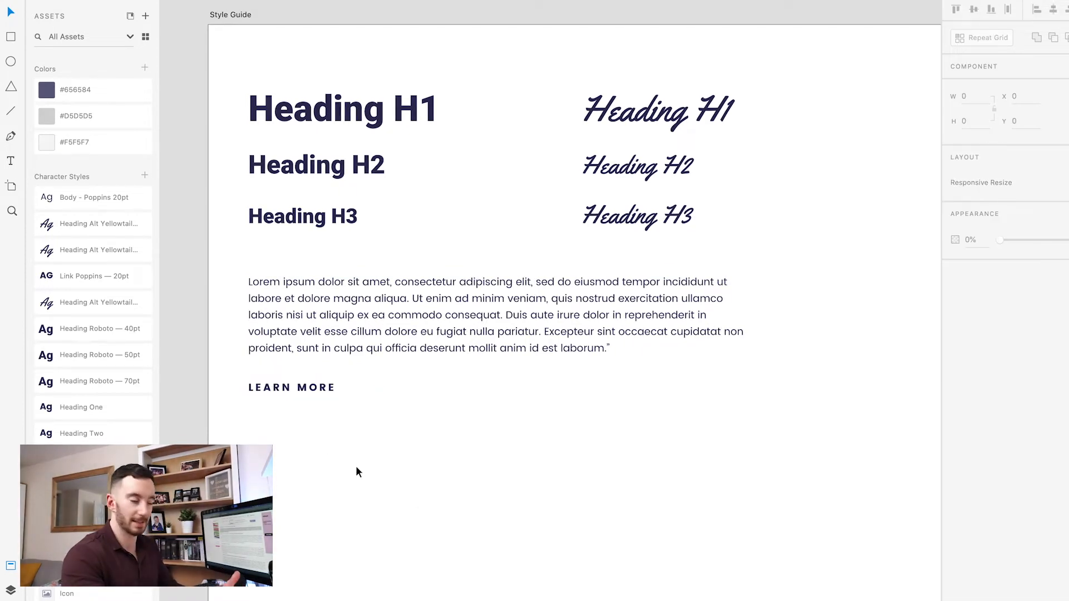
drag(465, 467, 301, 470)
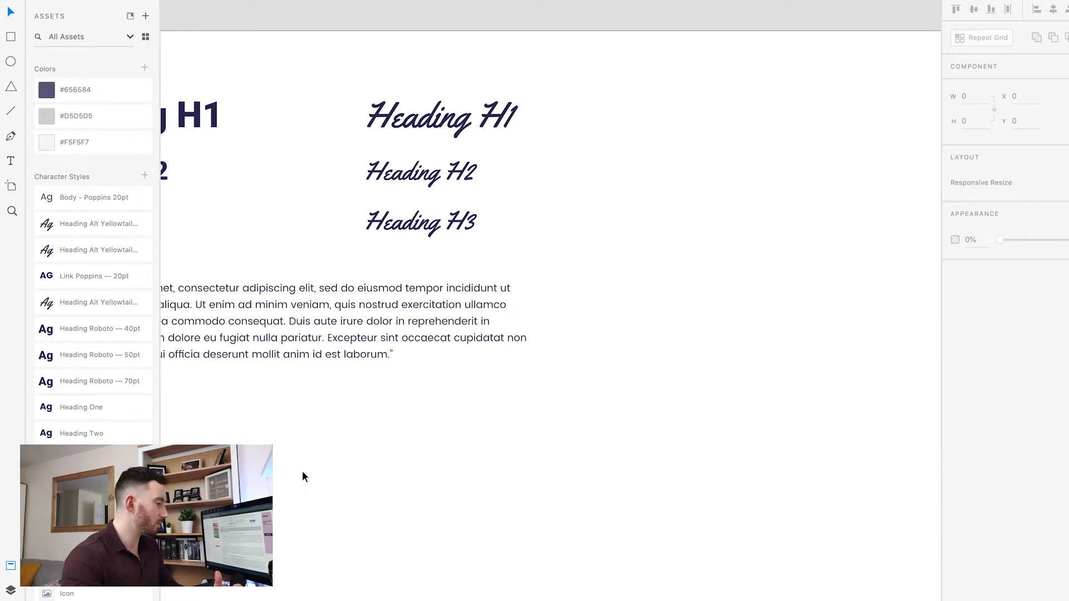
scroll(302, 472, left, 1)
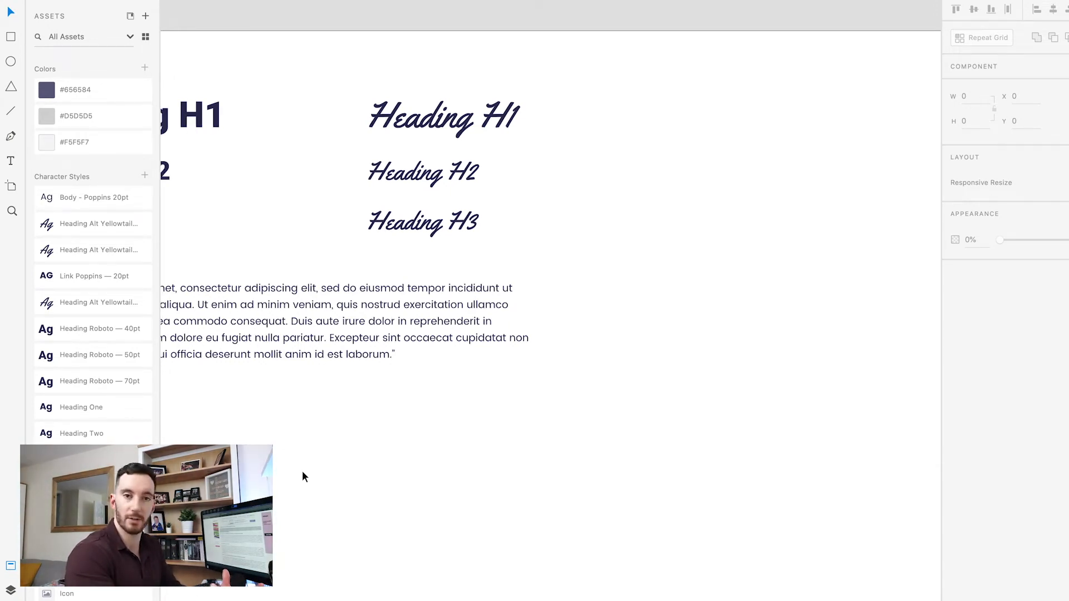
key(ctrl+0)
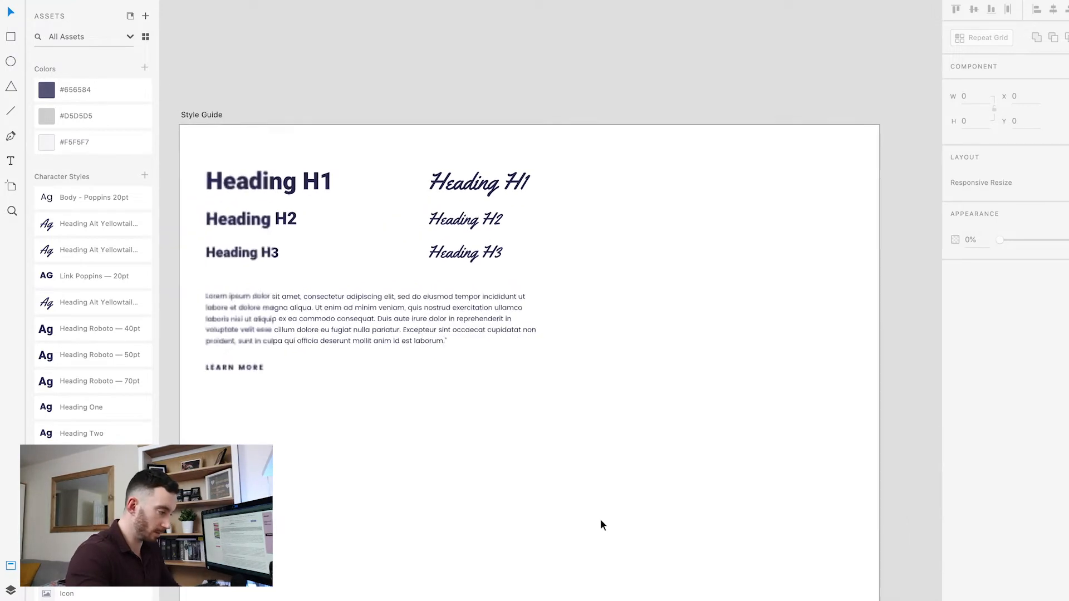
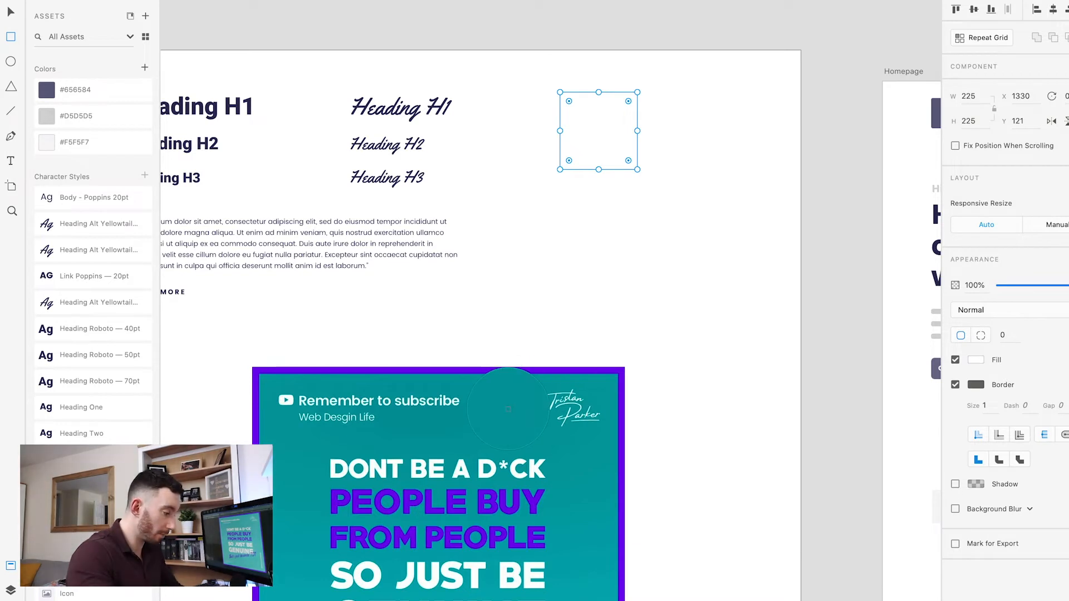
Fill the 225 × 225 square with teal sampled from the reference graphic's background.
click(508, 409)
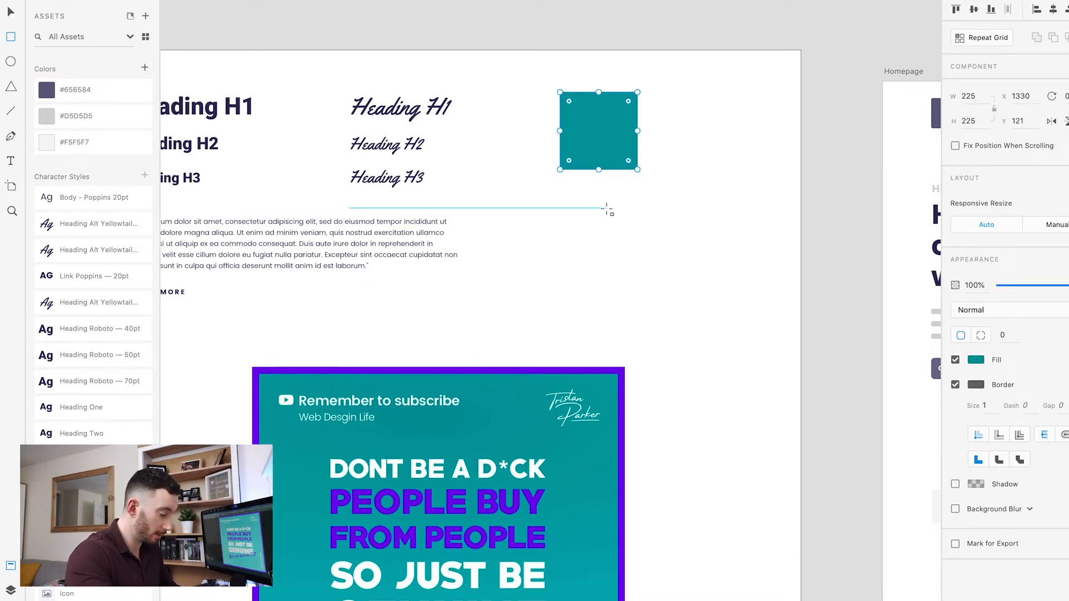
key(v)
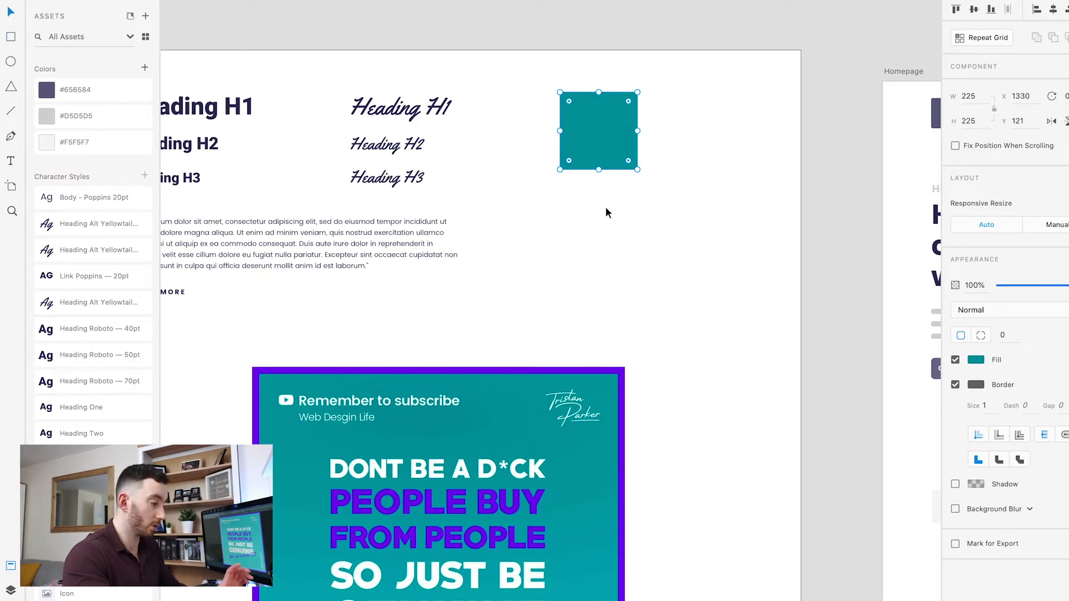
click(607, 209)
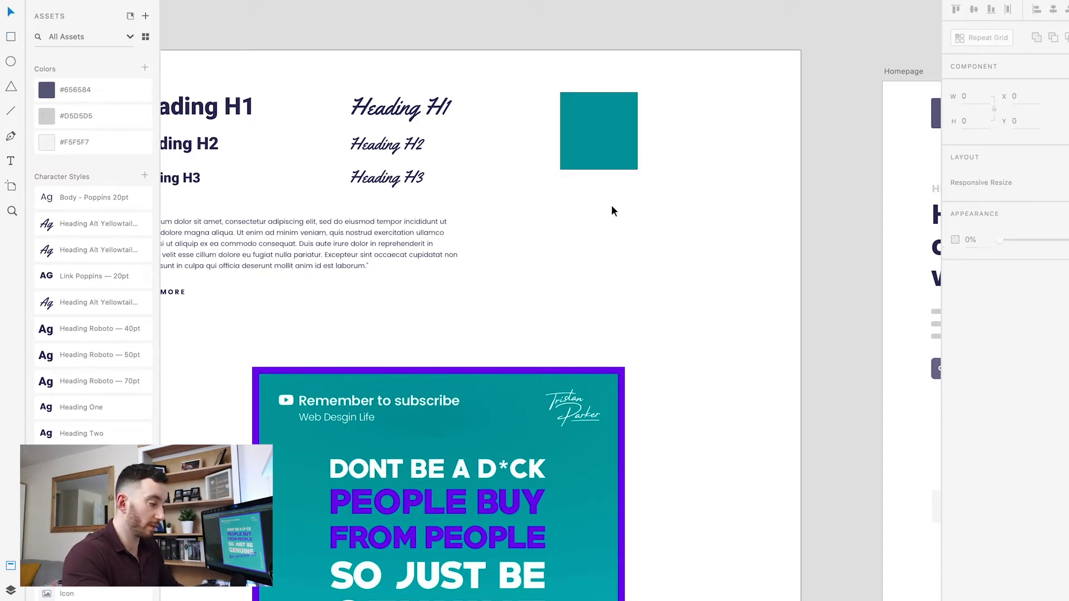
Duplicate the teal square beside the original and fill the copy with purple sampled from the reference graphic's border.
click(597, 133)
key(alt)
drag(589, 132, 691, 133)
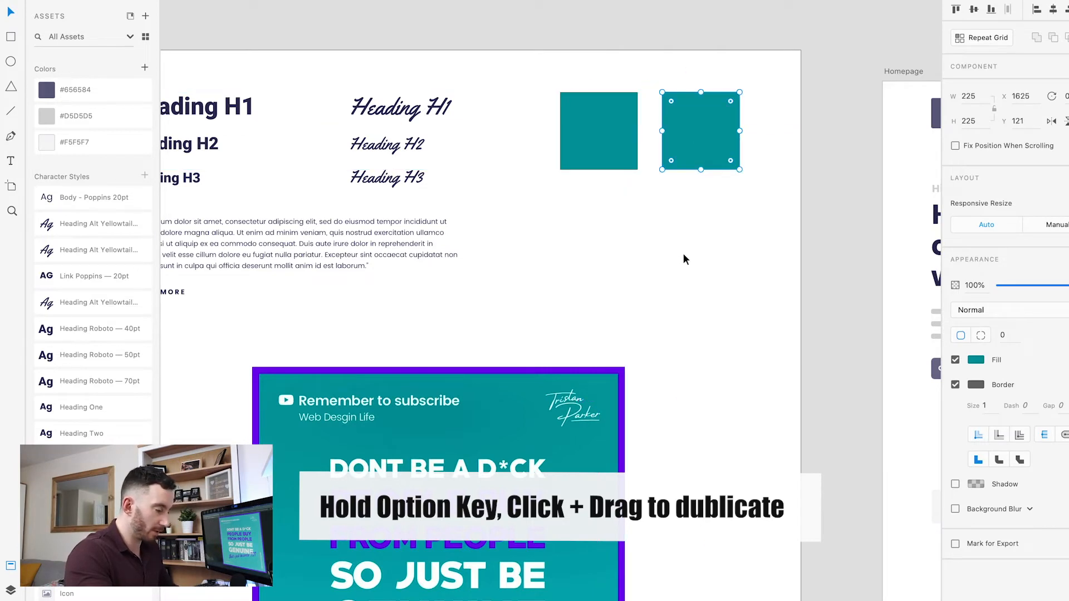
key(i)
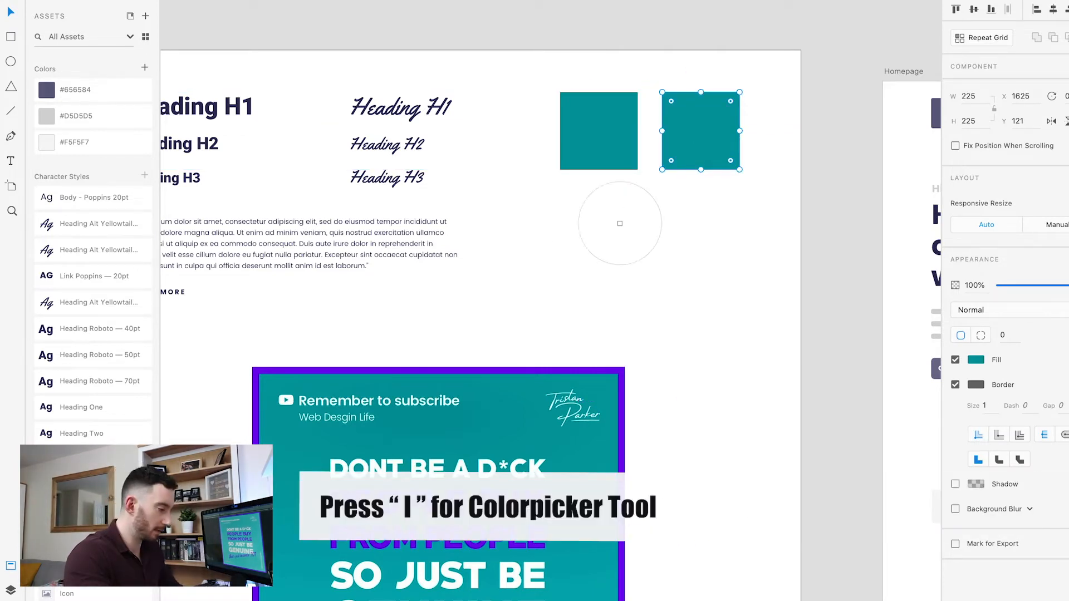
click(533, 370)
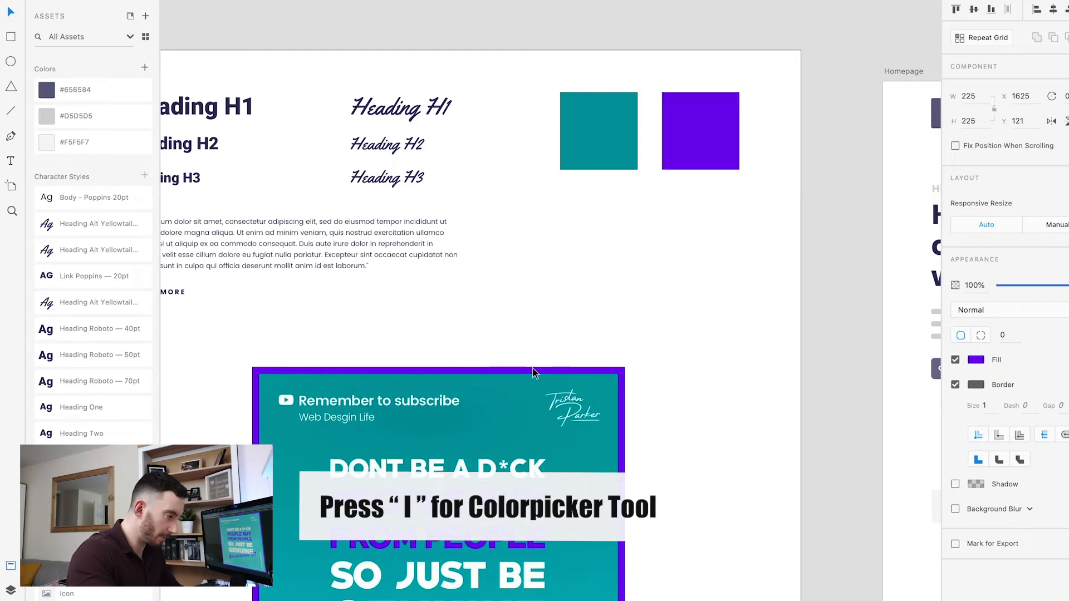
Delete the teal and purple reference graphic from the Style Guide artboard.
click(556, 95)
click(575, 113)
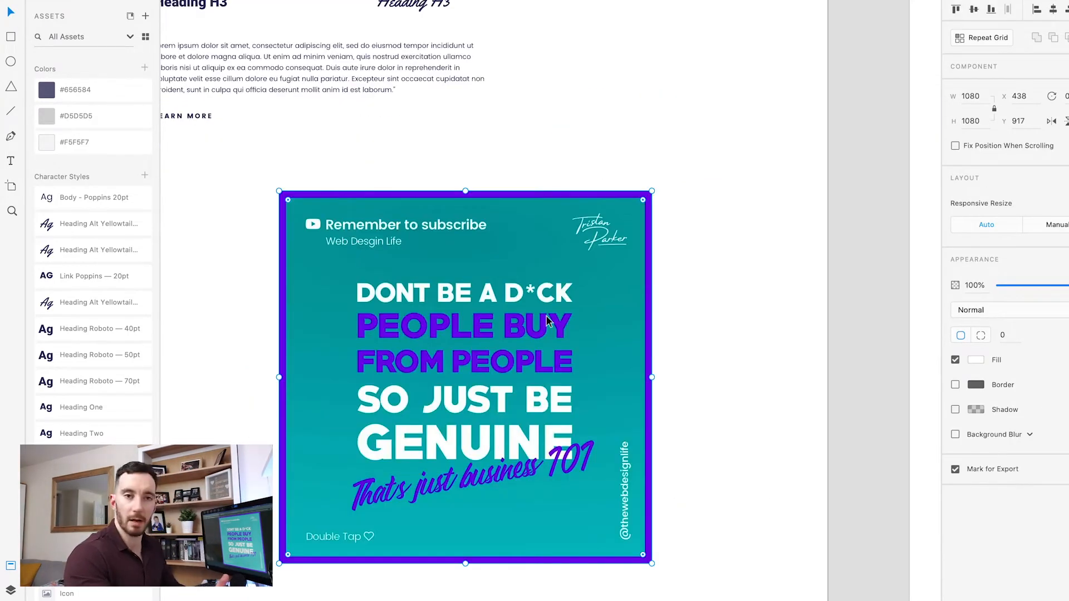
key(Delete)
drag(570, 265, 497, 408)
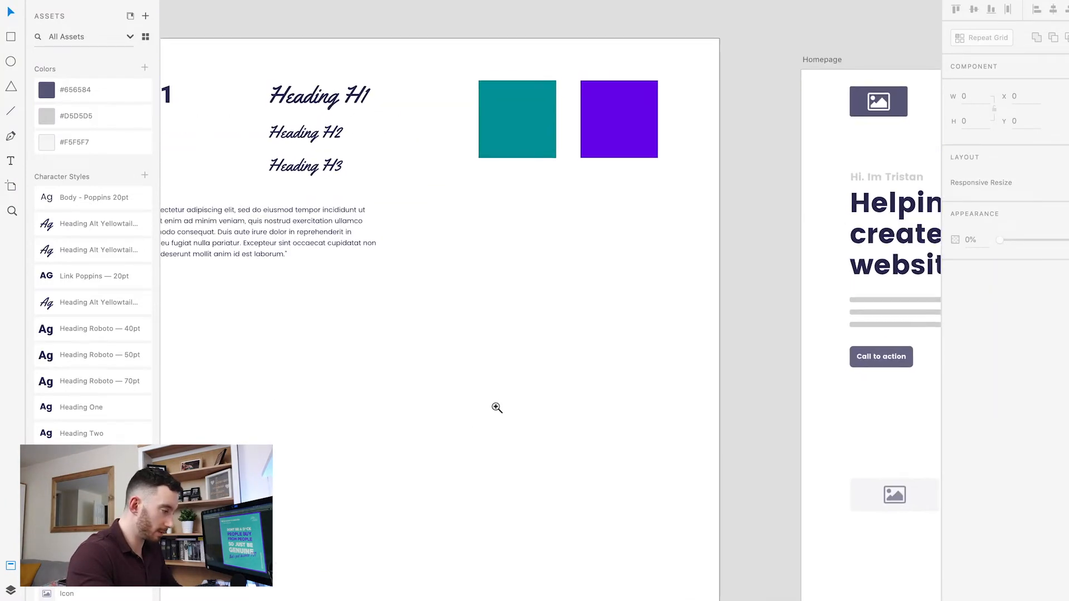
scroll(507, 179, right, 1)
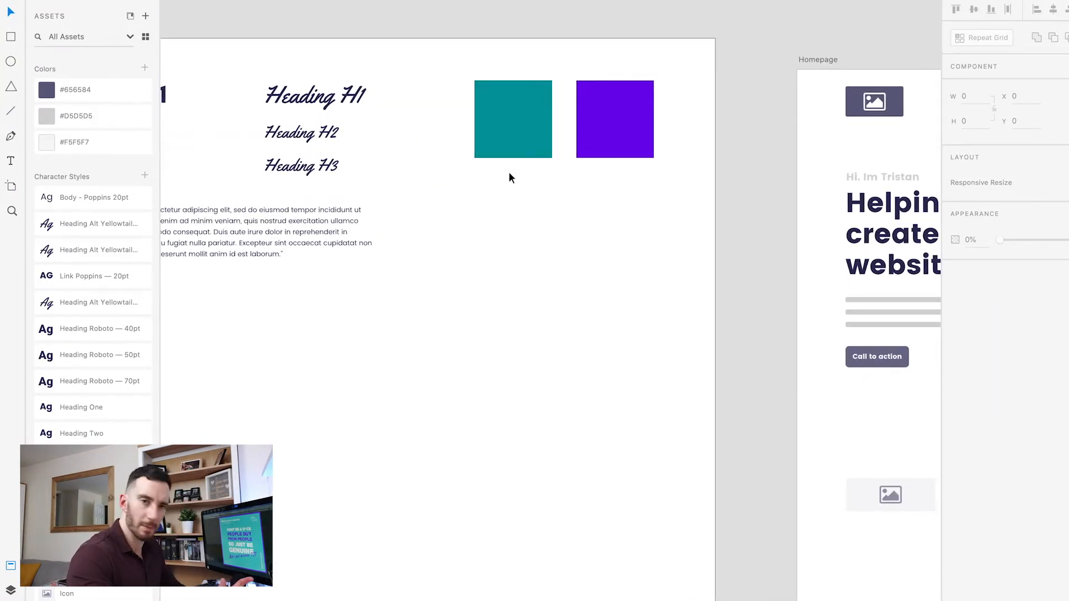
Draw a 225 × 225 square below the teal swatch, remove its border and fill it with black #000000.
drag(513, 258, 552, 235)
scroll(551, 235, up, 1)
key(r)
drag(515, 175, 615, 253)
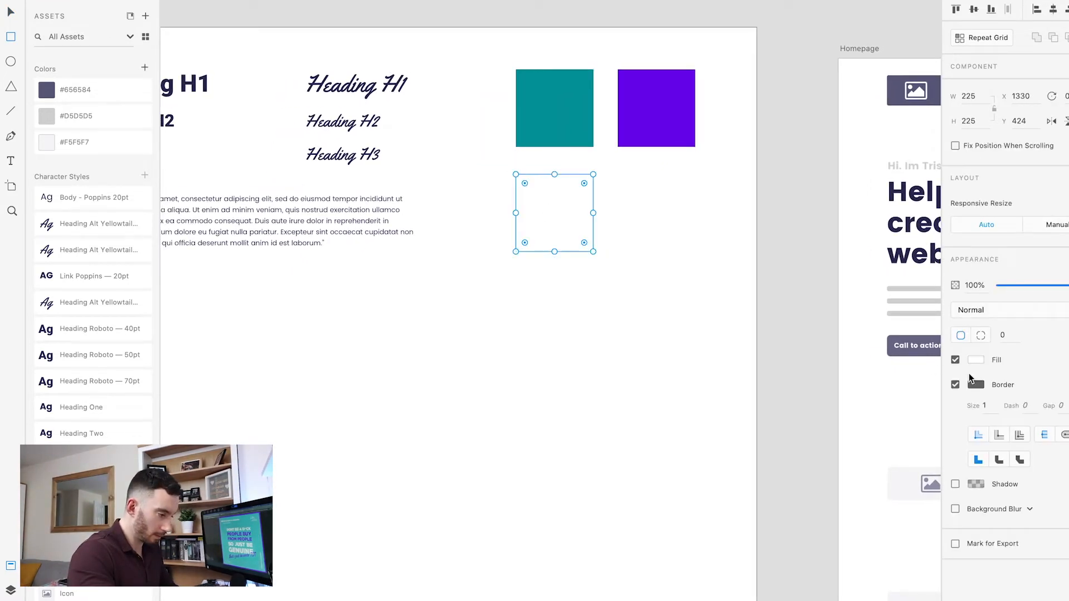
click(956, 385)
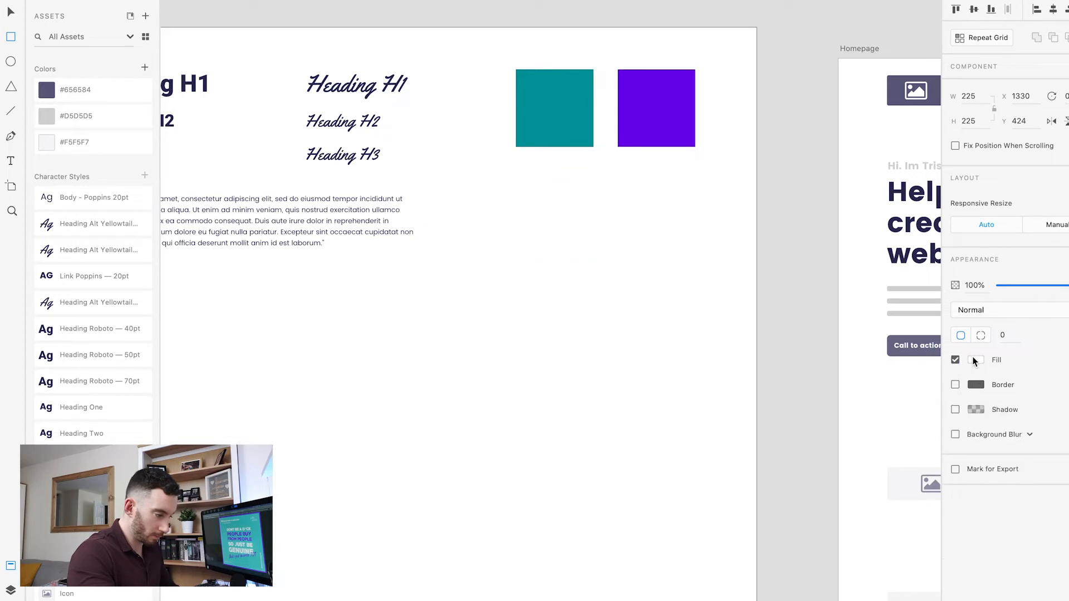
click(974, 361)
drag(814, 294, 756, 403)
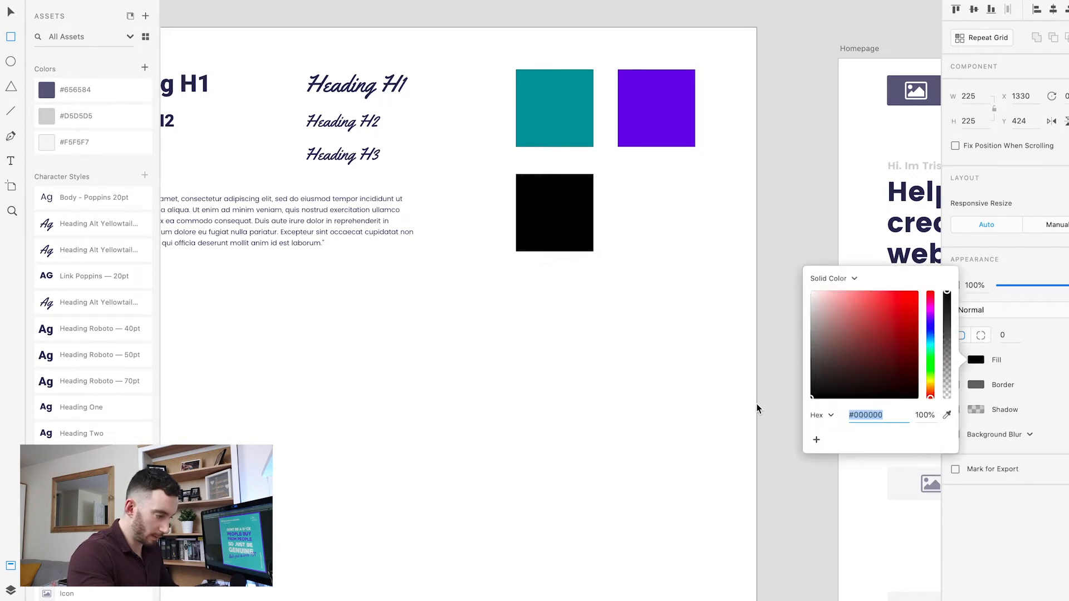
click(623, 376)
Duplicate the black swatch below the purple one and fill the copy with dark grey.
key(v)
drag(559, 218, 661, 217)
click(976, 360)
drag(814, 390, 775, 370)
click(738, 303)
Duplicate the dark grey swatch below the black one and fill the copy with light grey, hex eb.
drag(641, 228, 539, 332)
click(976, 360)
drag(825, 370, 774, 306)
text(eb)
click(769, 310)
Duplicate the light grey swatch below the dark grey one and fill the copy with mid grey #777777.
drag(572, 325, 673, 325)
click(976, 360)
drag(824, 357, 777, 349)
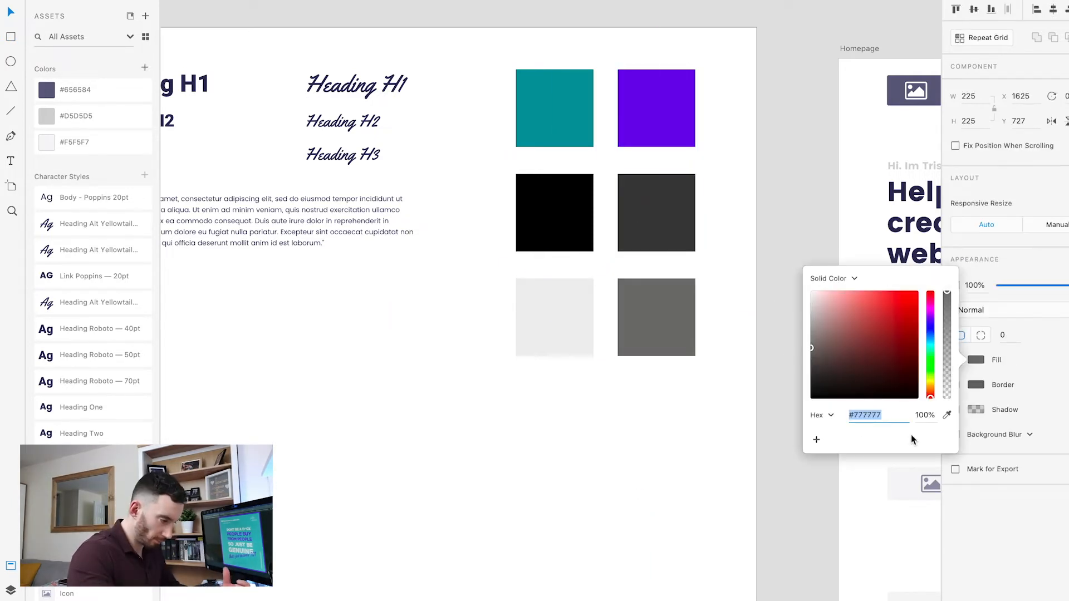
click(771, 349)
click(674, 348)
Recolor the mid grey swatch by sampling the teal swatch and darkening the fill to #03393B.
scroll(607, 389, left, 3)
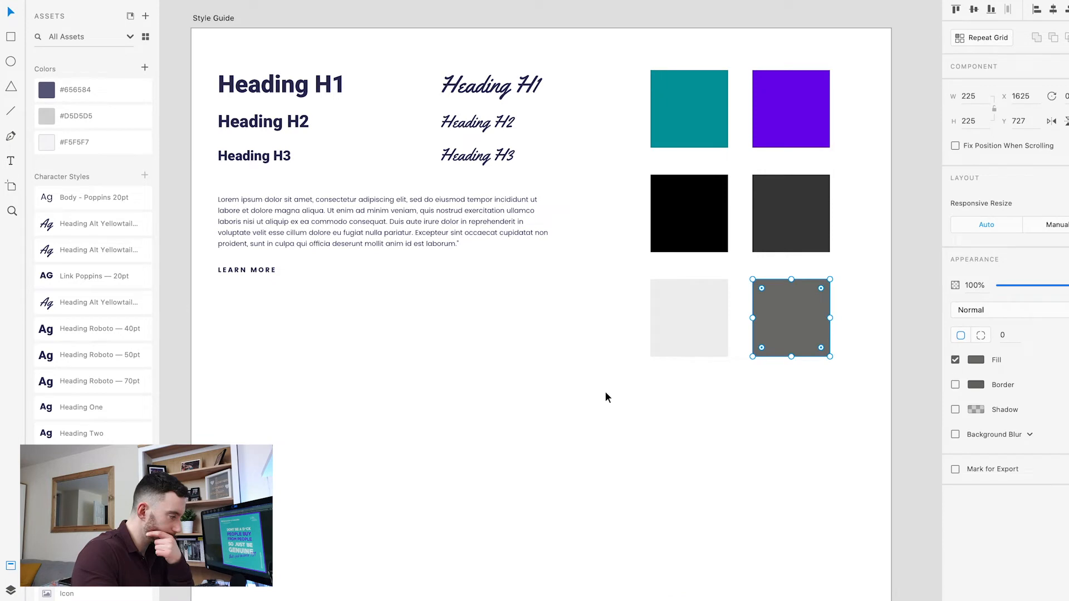
scroll(606, 391, right, 3)
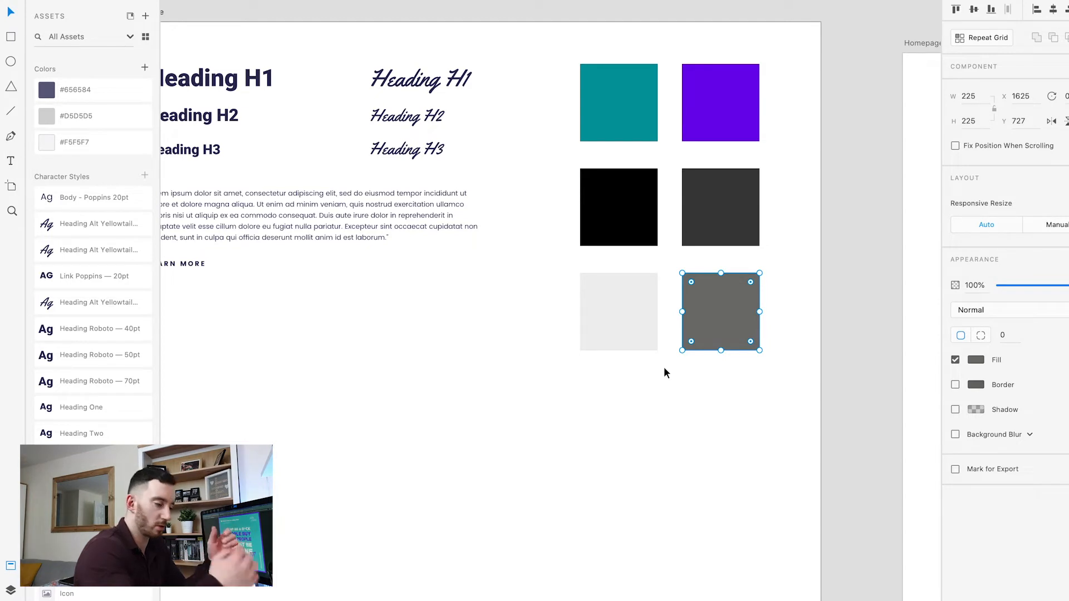
click(977, 359)
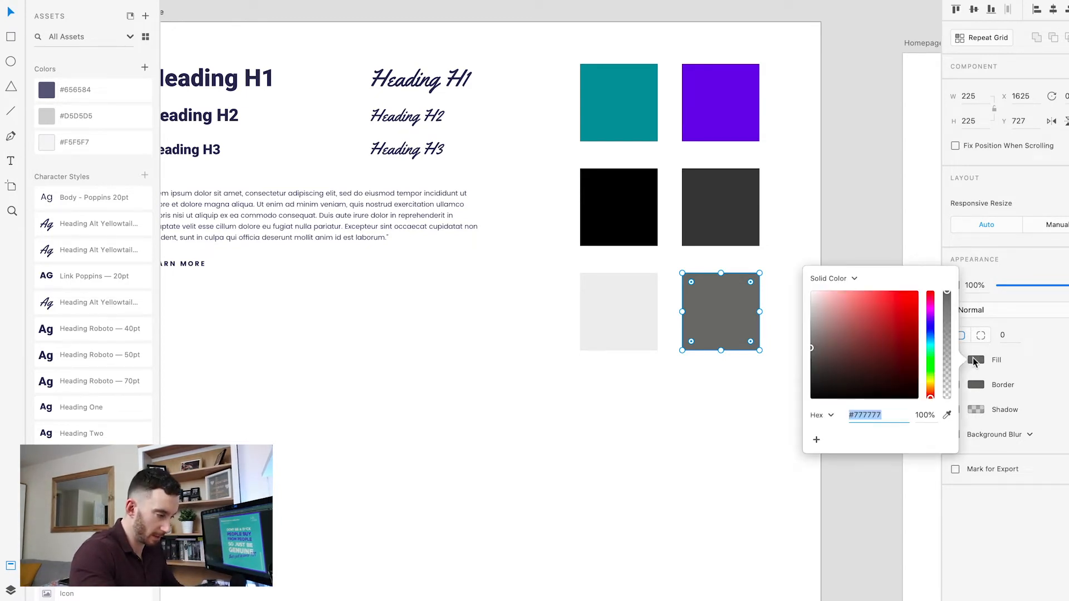
click(948, 415)
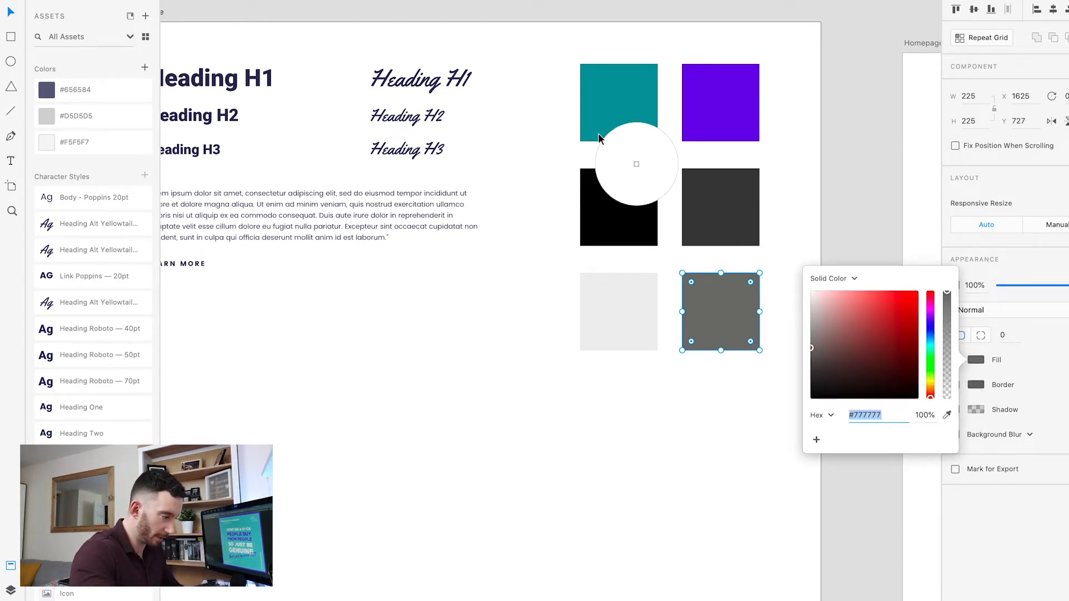
click(610, 116)
drag(858, 360, 918, 373)
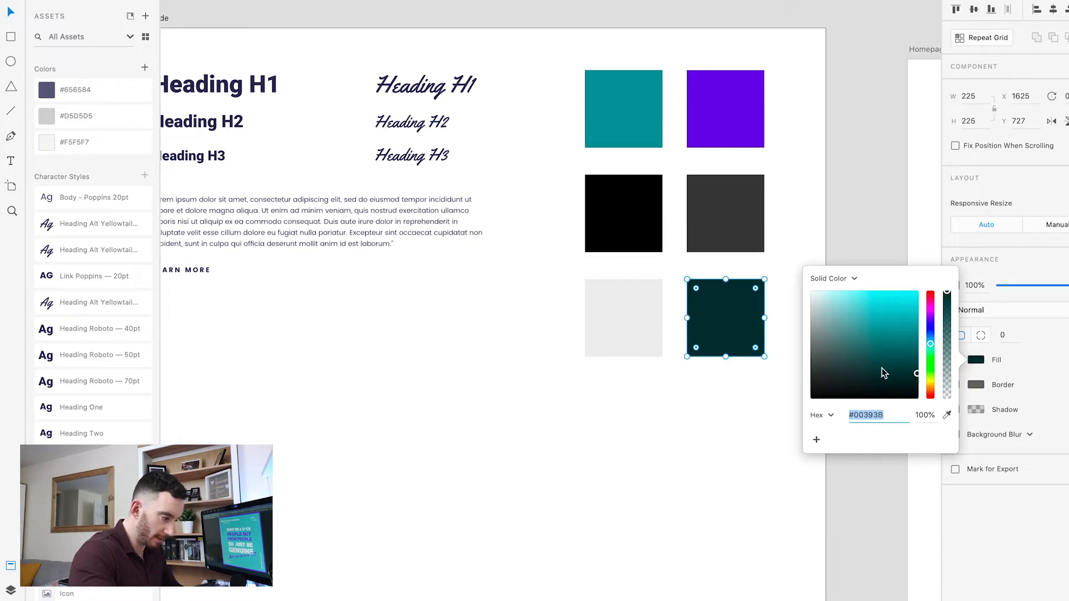
drag(915, 379, 917, 381)
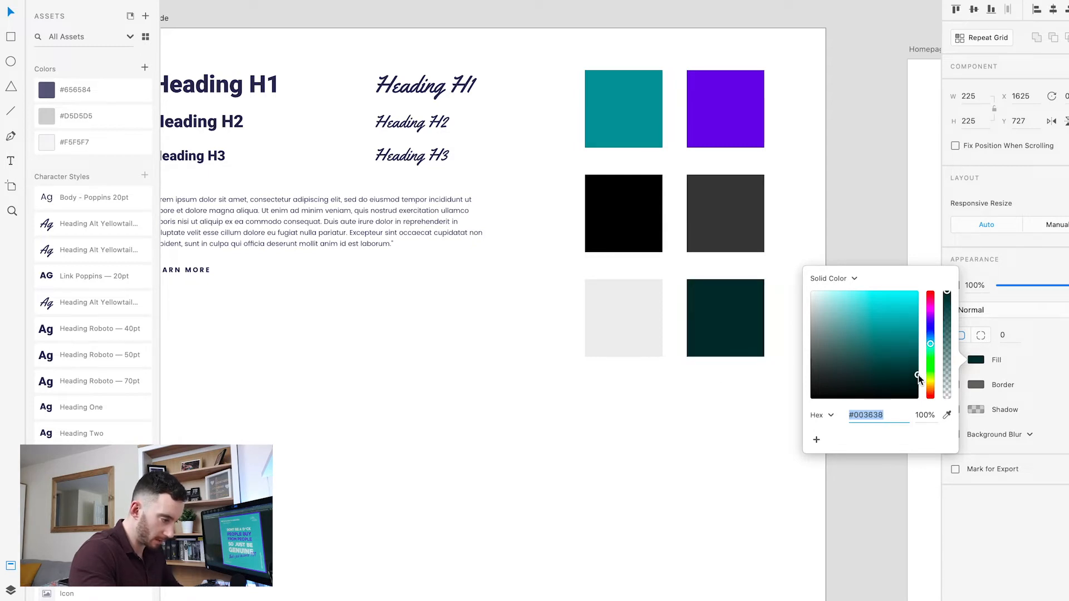
drag(917, 379, 912, 378)
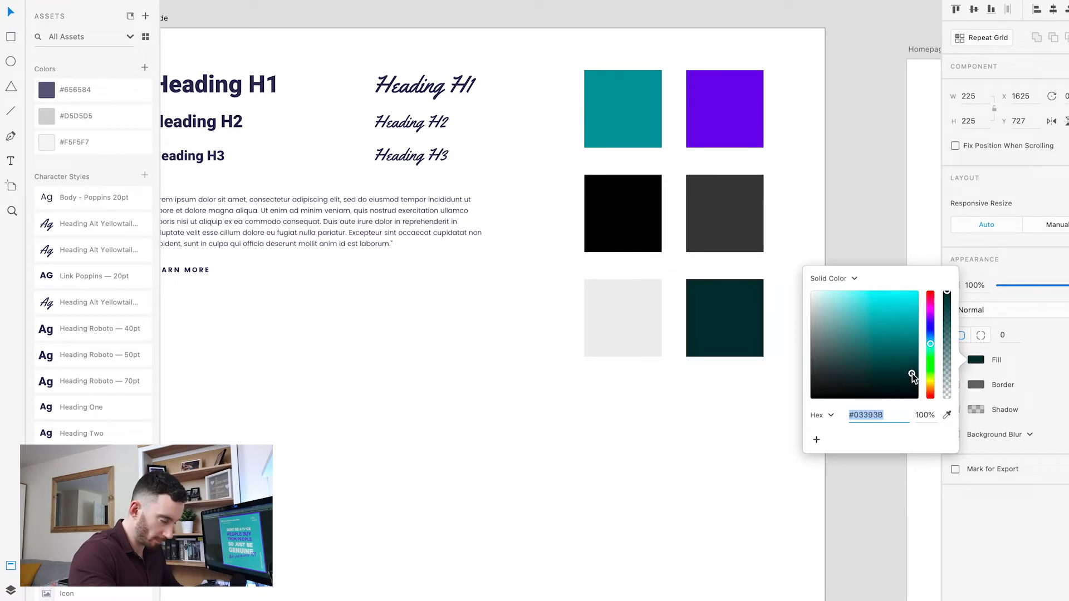
click(717, 420)
Add the teal swatch's colors to the assets and move #009CA2 to the top of the color list.
click(628, 127)
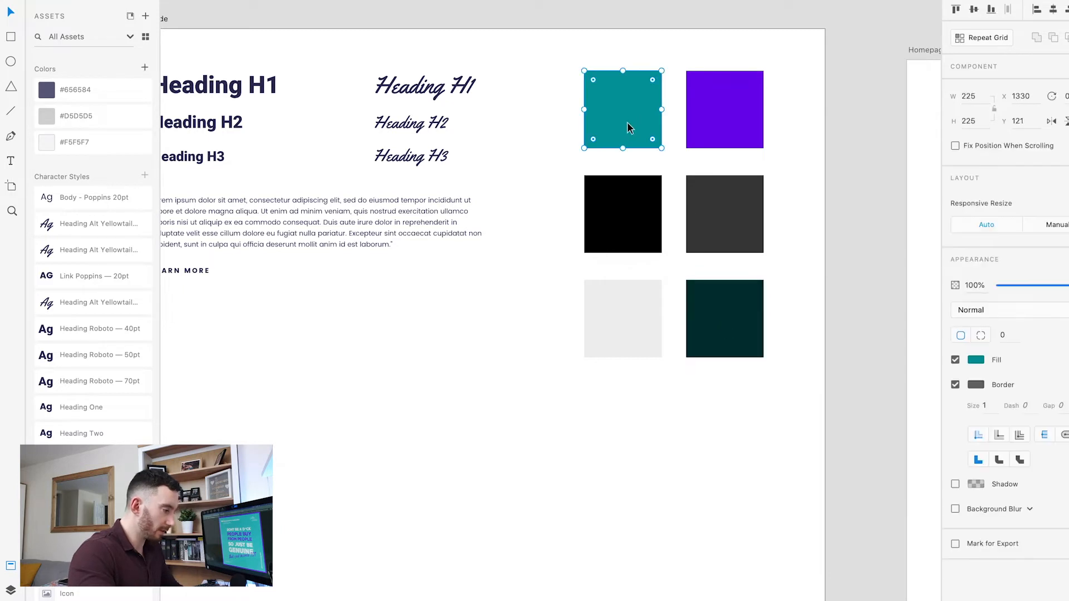
scroll(627, 123, up, 1)
scroll(627, 122, left, 1)
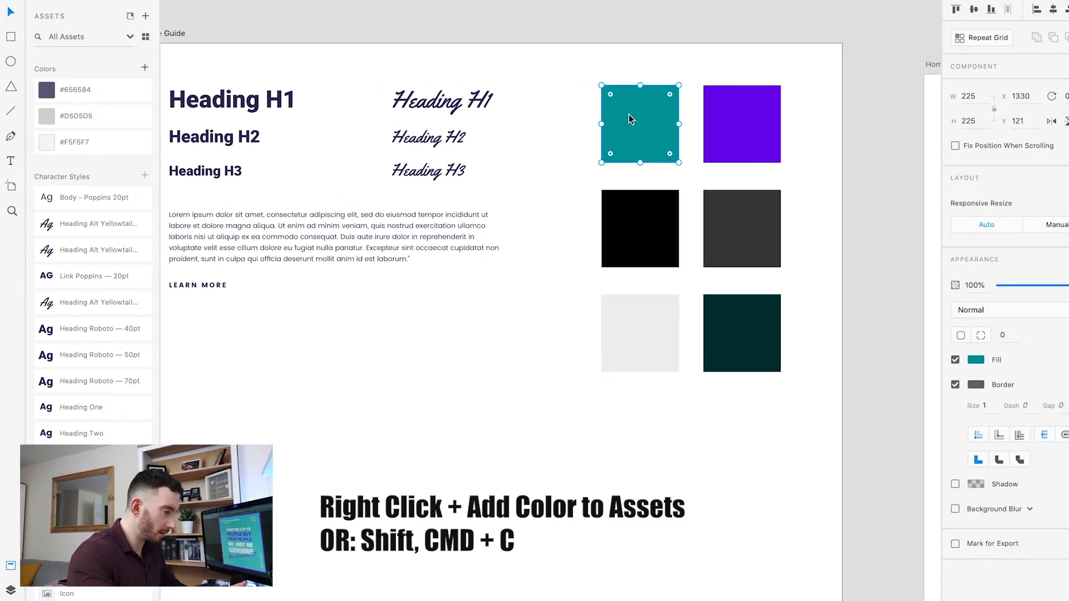
right_click(629, 119)
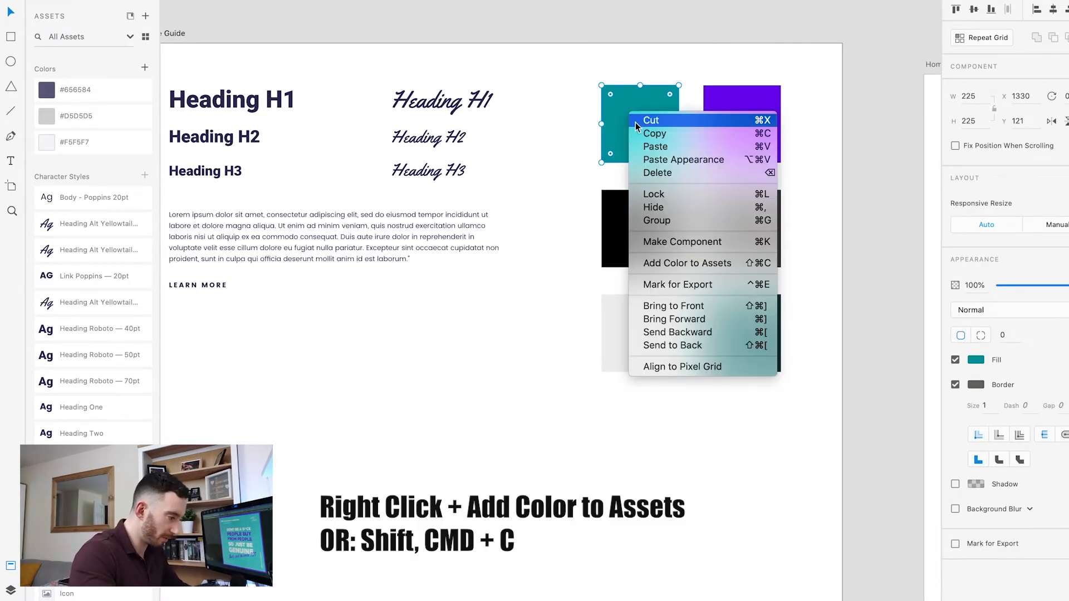
click(688, 270)
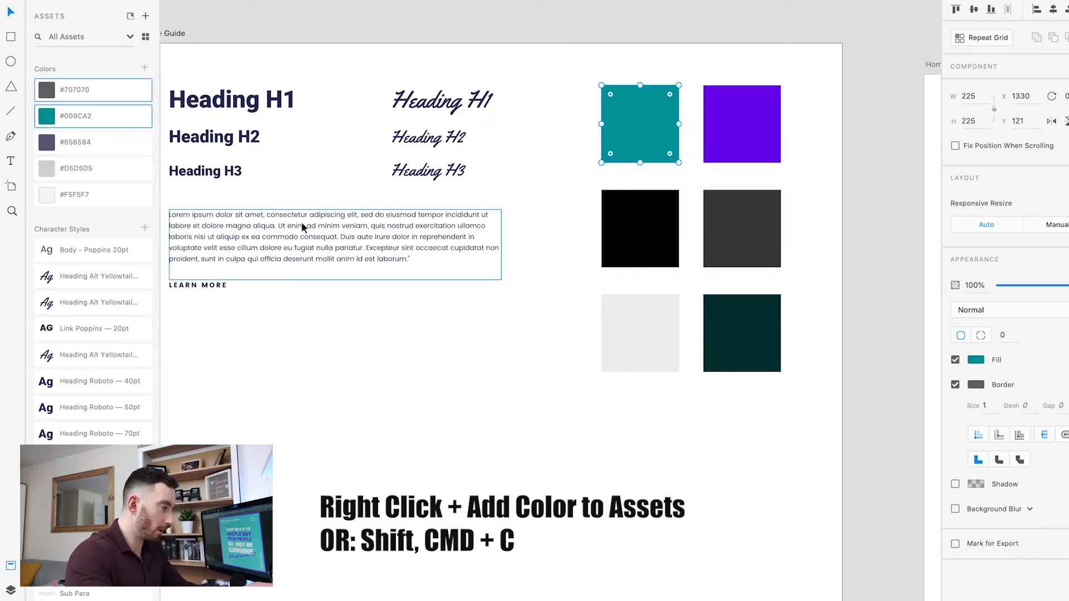
key(Escape)
drag(88, 120, 86, 79)
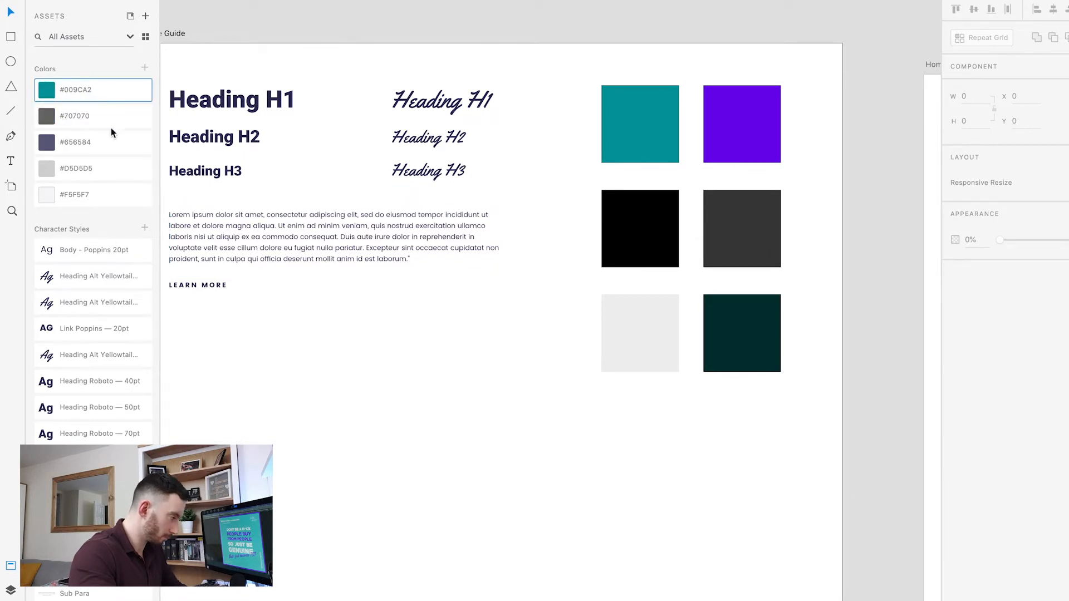
Remove the border from the purple swatch and select the black swatch.
click(741, 140)
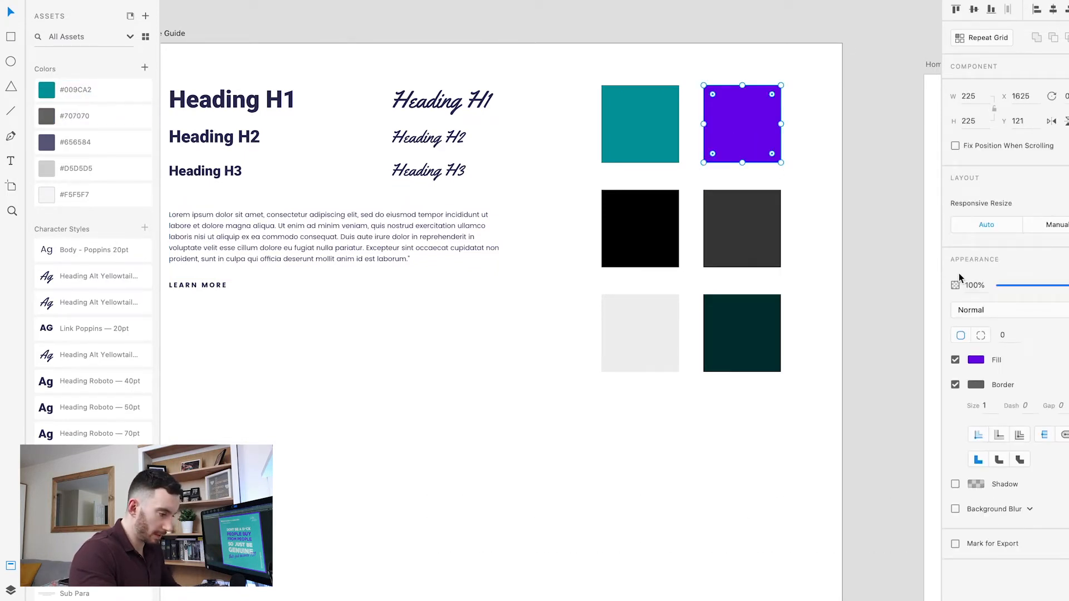
click(956, 386)
click(660, 242)
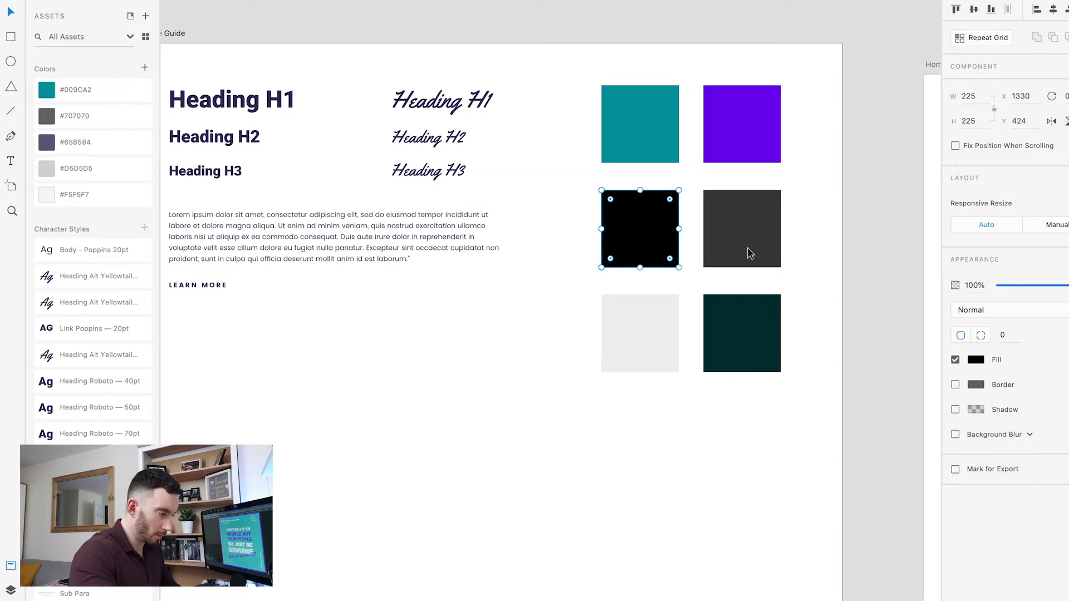
Fill the dark grey swatch with the saved color #707070 and delete that color from the assets.
click(774, 259)
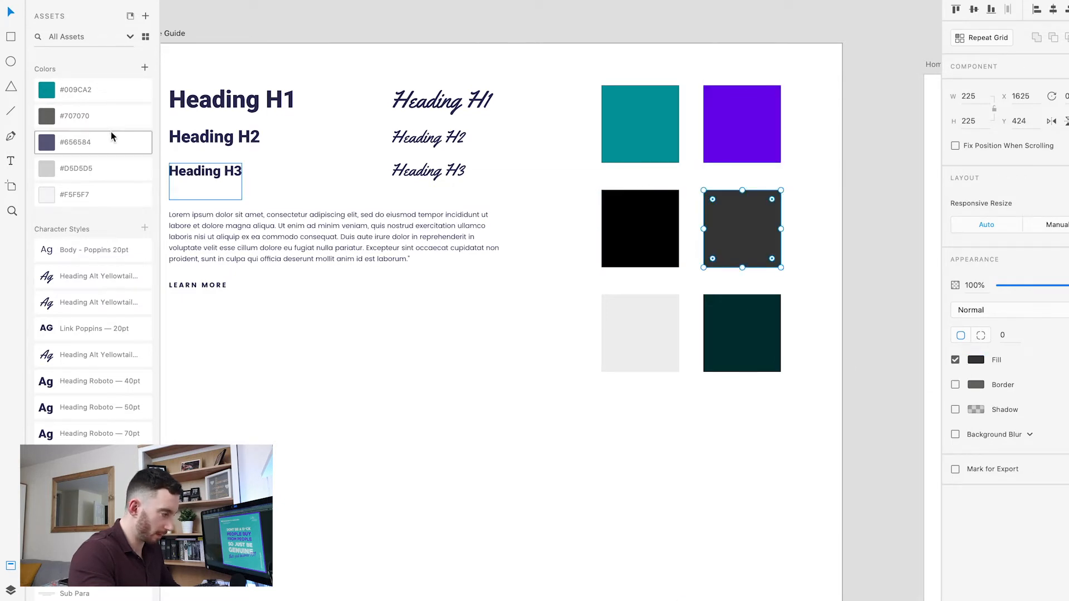
click(88, 115)
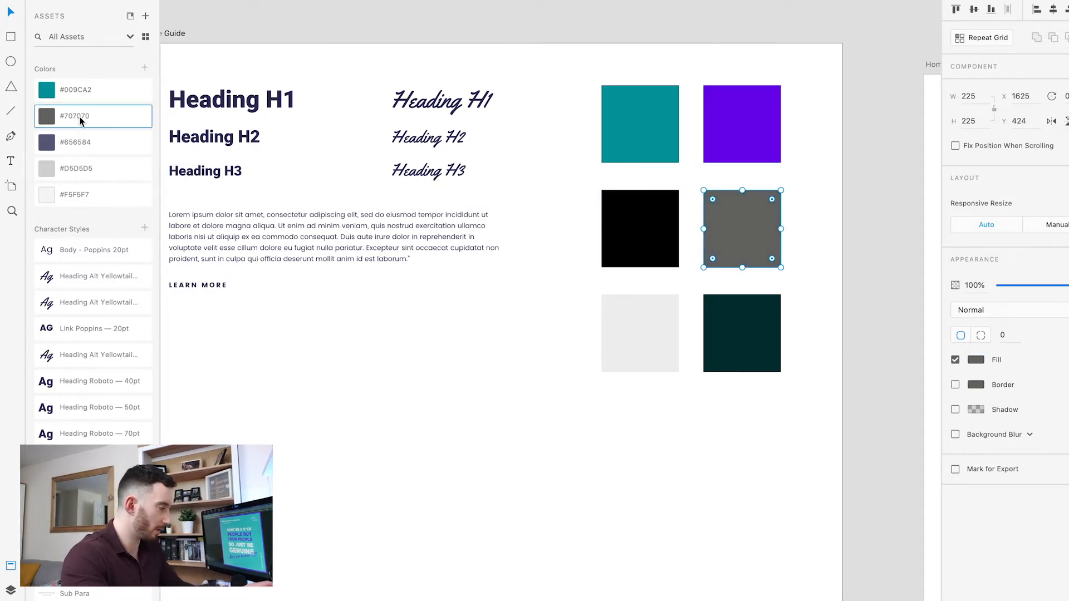
right_click(73, 112)
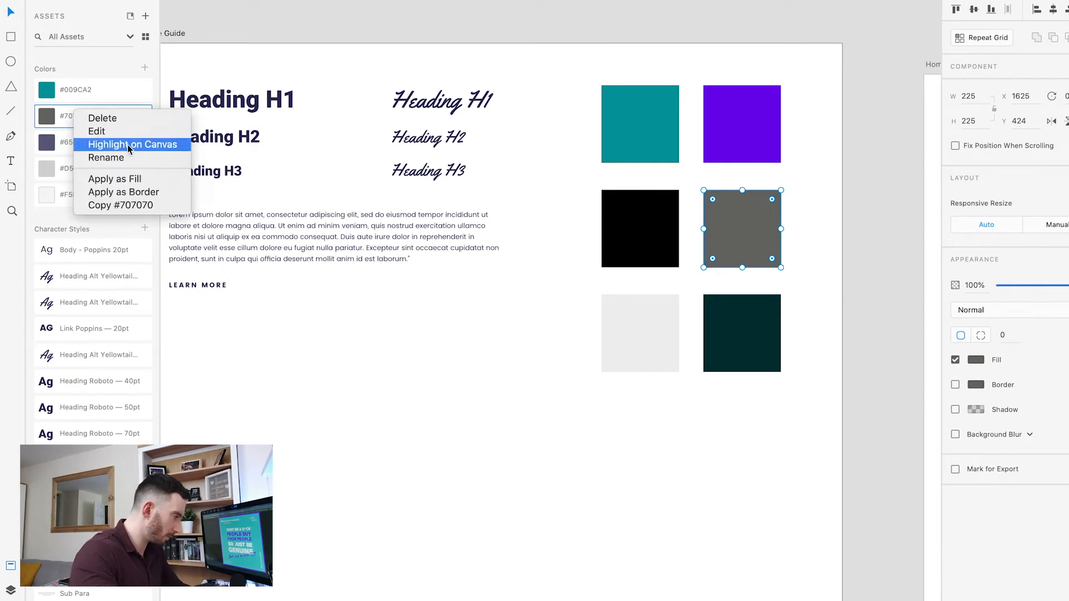
click(126, 119)
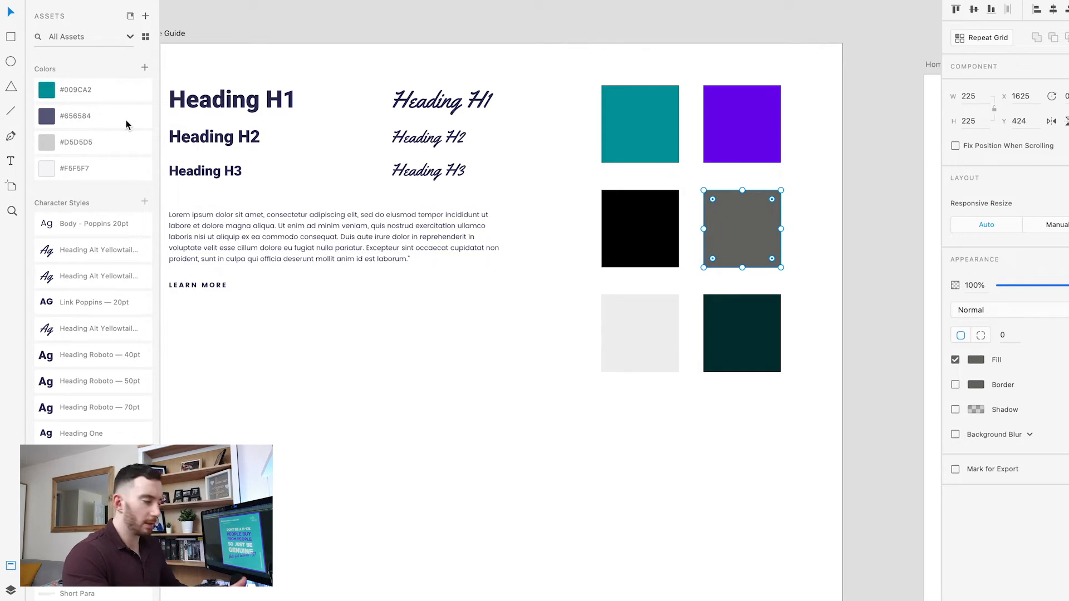
click(470, 386)
Remove the border from the teal swatch and check the other swatches for borders.
click(640, 159)
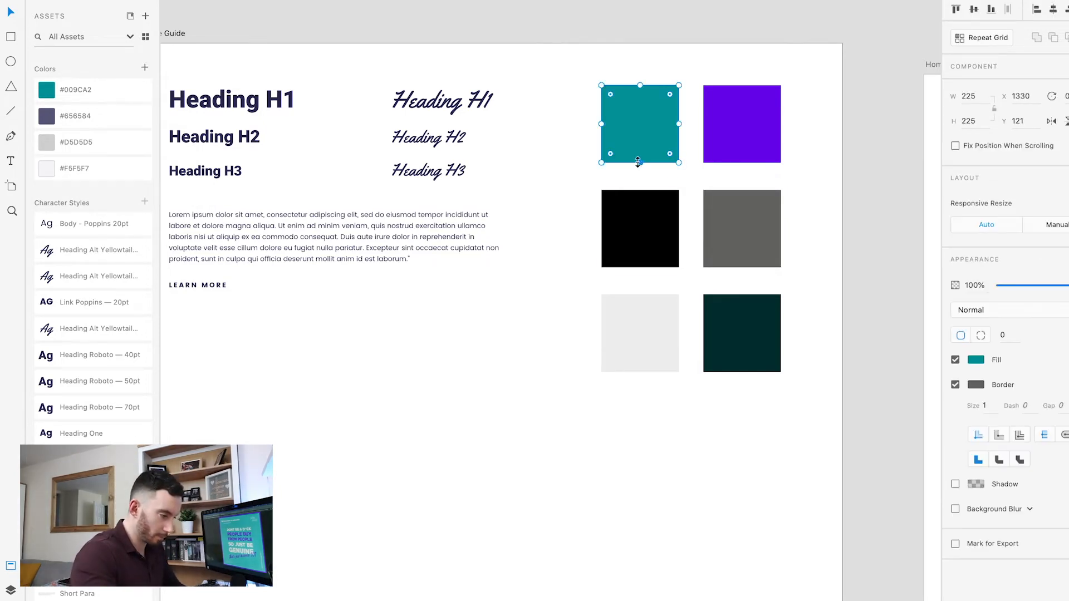
click(956, 385)
click(720, 127)
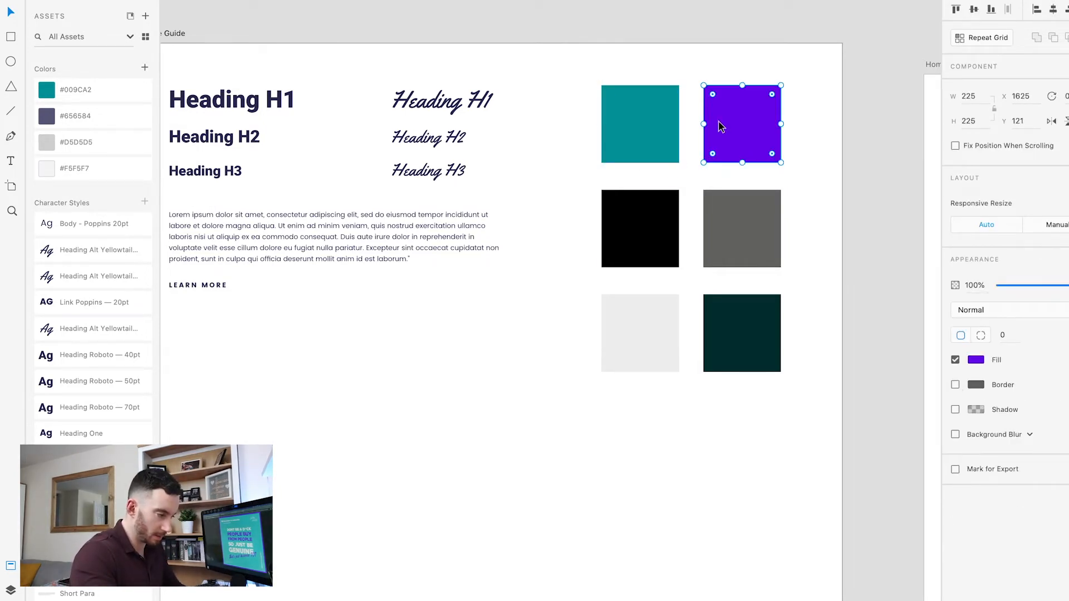
click(665, 323)
click(724, 339)
click(734, 247)
click(794, 238)
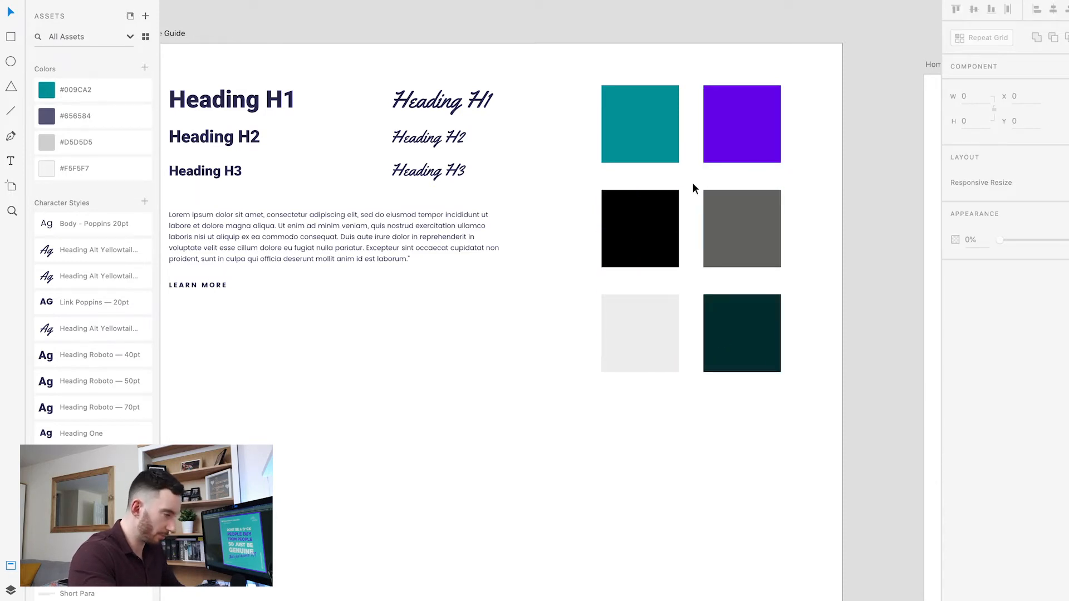
Add the fill colors of the purple, black, dark grey, light grey and dark teal swatches to the assets.
click(758, 134)
right_click(751, 132)
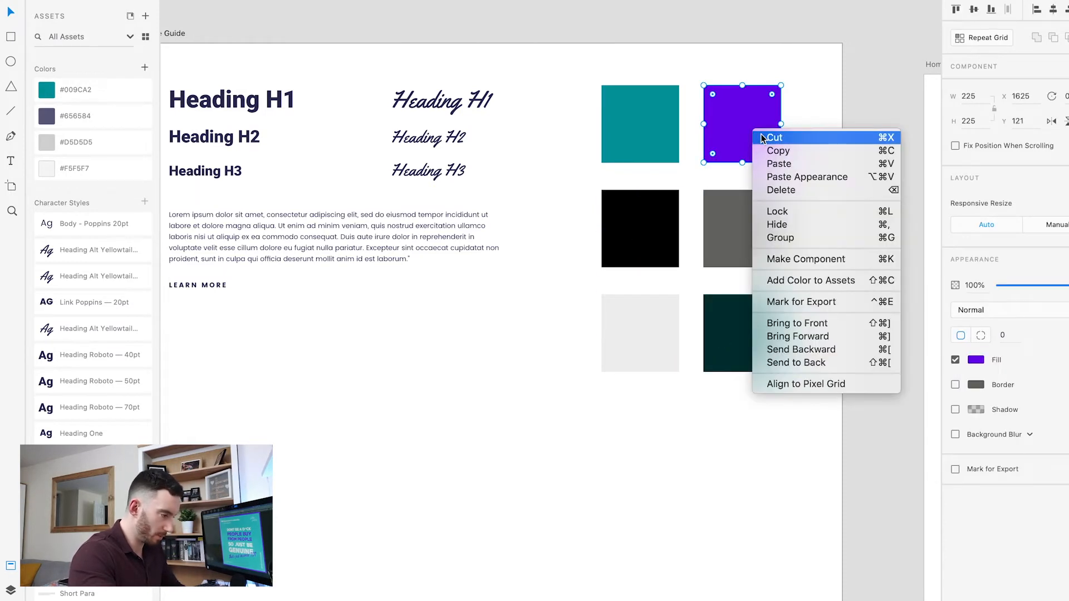
click(811, 282)
right_click(654, 232)
click(707, 378)
right_click(743, 242)
click(797, 393)
right_click(677, 318)
click(720, 468)
right_click(739, 317)
click(777, 468)
Rename the teal, purple and black color assets as "#009CA2 - Primary", "#671BE5 - Secondary" and "#000000 - Black".
double_click(102, 221)
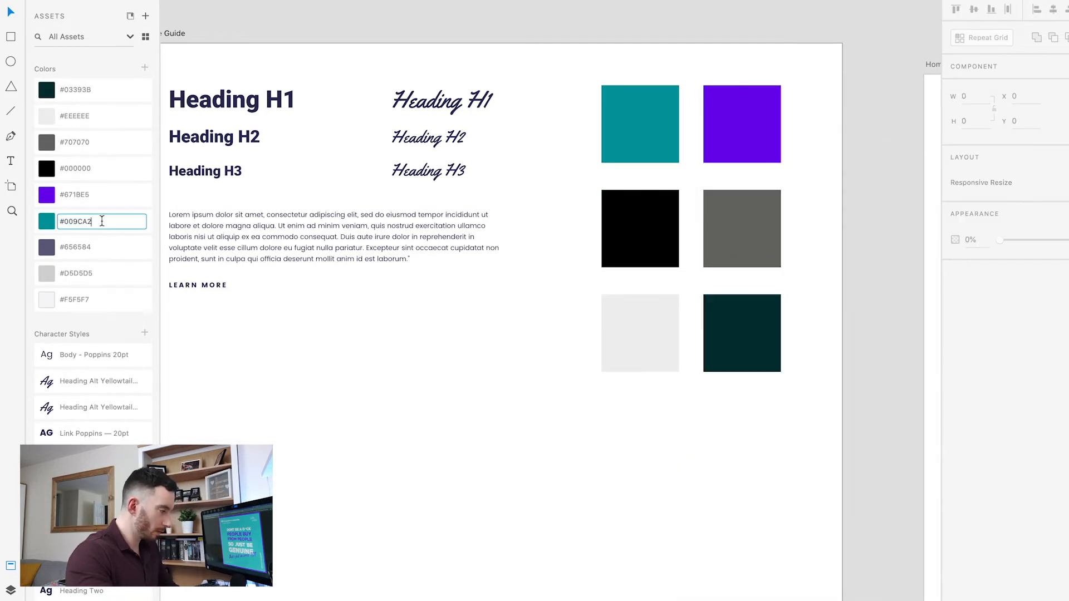
text(- Primary)
double_click(93, 195)
text(- Secondary)
double_click(96, 169)
text(- Black)
Rename the remaining new color assets as "#707070 - Dark Grey", "#EEEEEE - Light Grey" and "#03393B - Text".
double_click(99, 142)
click(747, 232)
text(- Dark Grey)
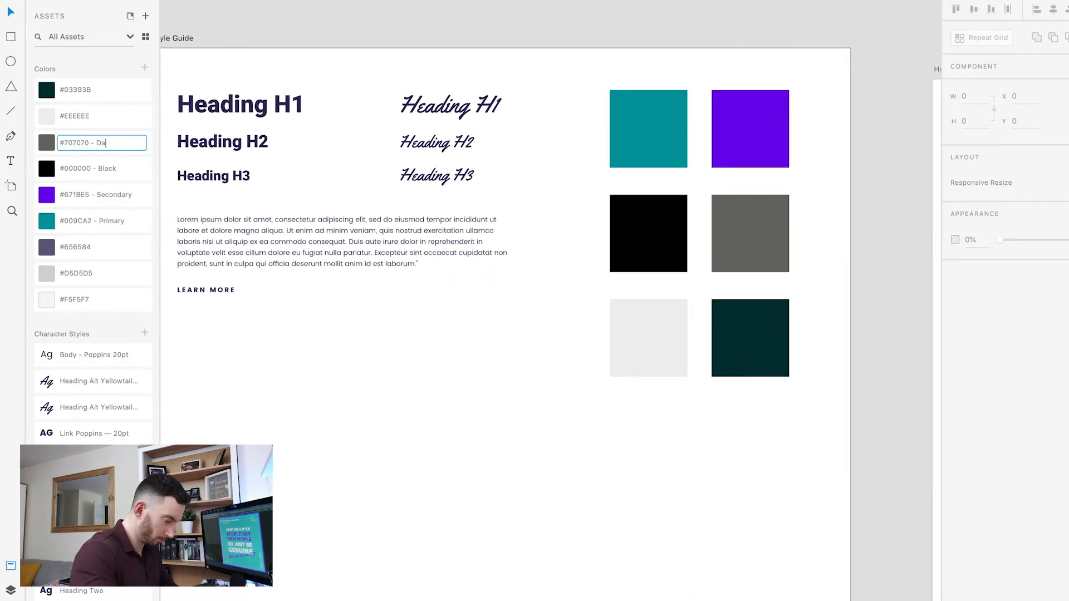
click(763, 232)
double_click(84, 116)
text(- Light Grey)
double_click(84, 89)
text(- Text)
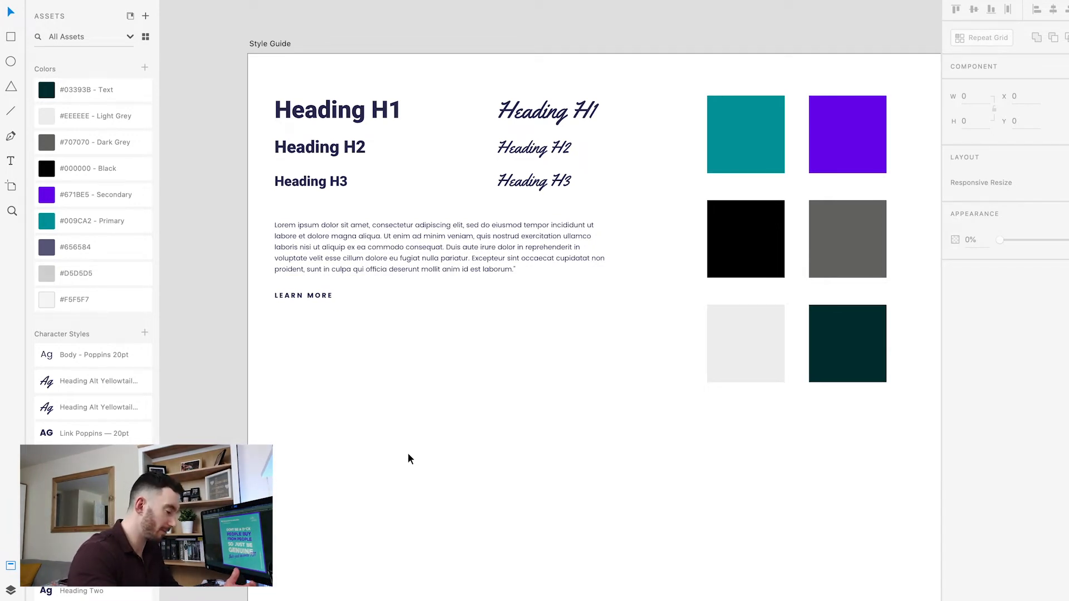
Try the Secondary purple on the Roboto H1, H2 and H3 headings, testing the Primary teal on H2 as well.
scroll(390, 445, up, 3)
scroll(419, 403, left, 3)
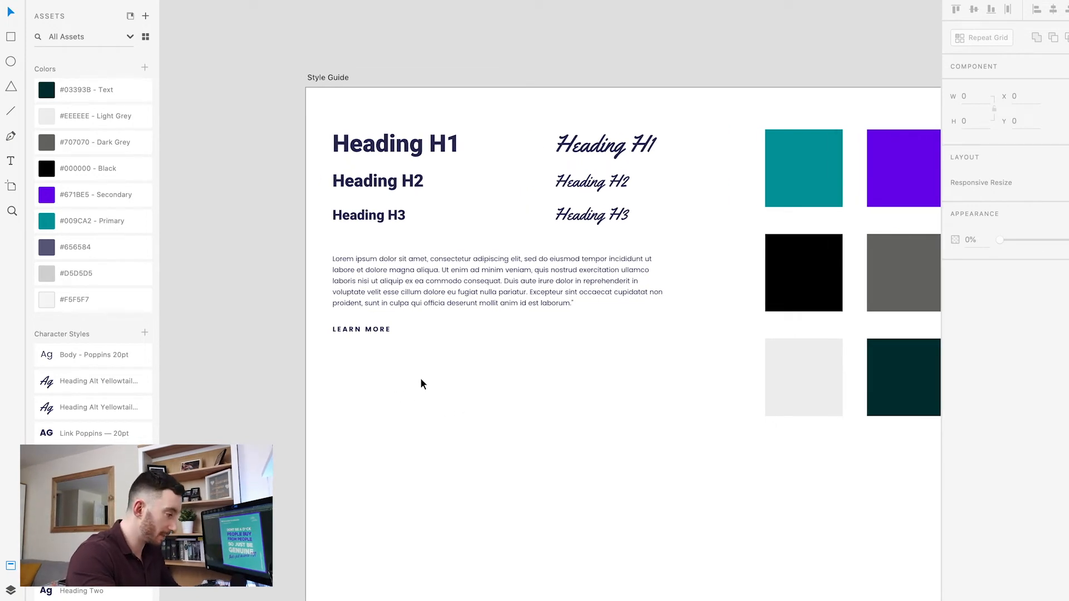
click(368, 149)
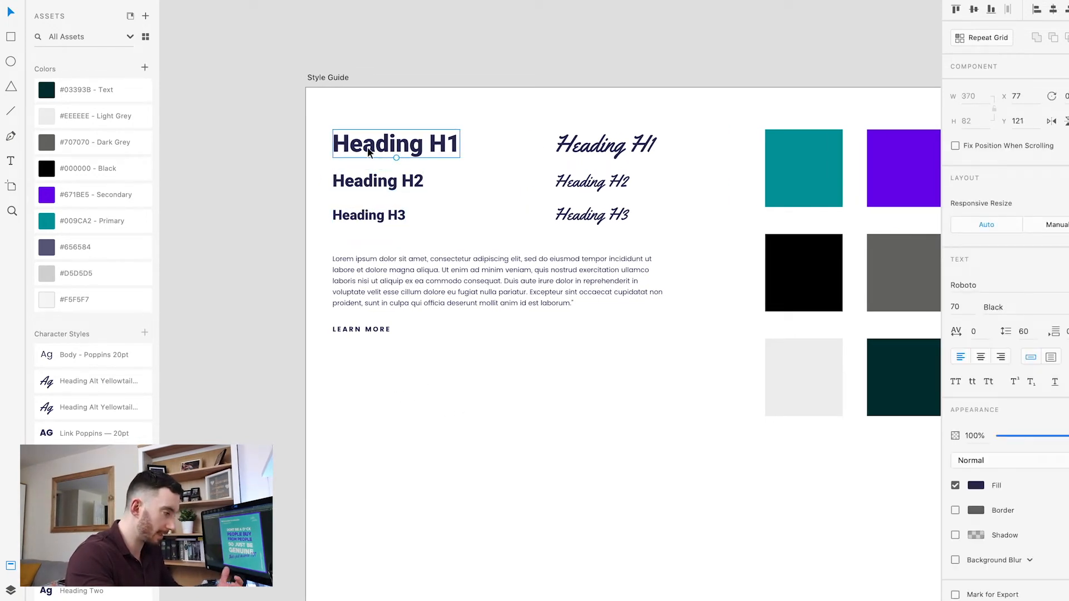
scroll(279, 140, up, 3)
click(94, 195)
click(334, 214)
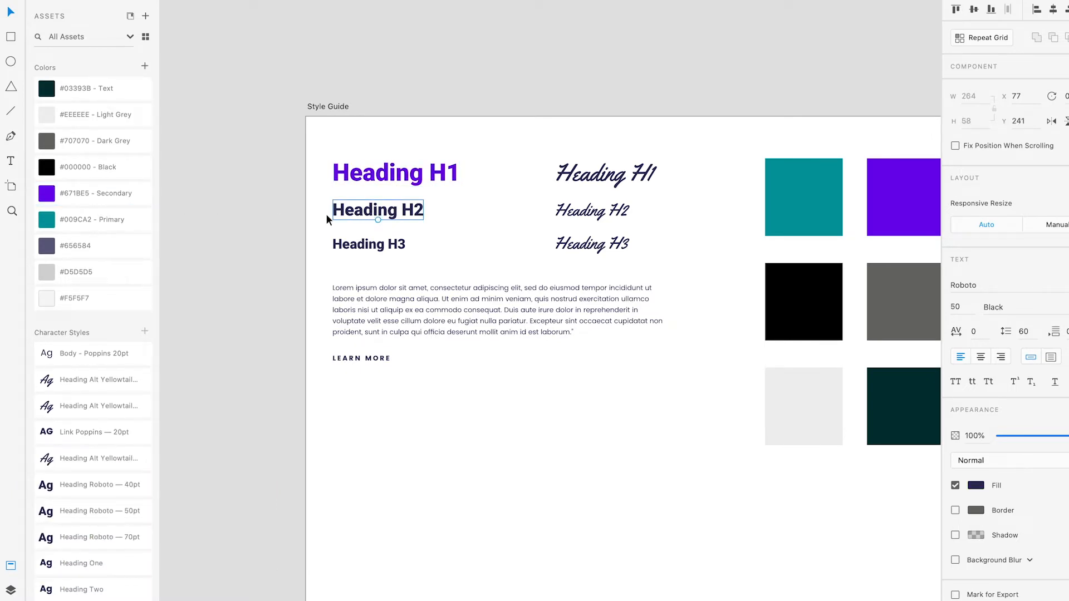
click(83, 225)
click(371, 248)
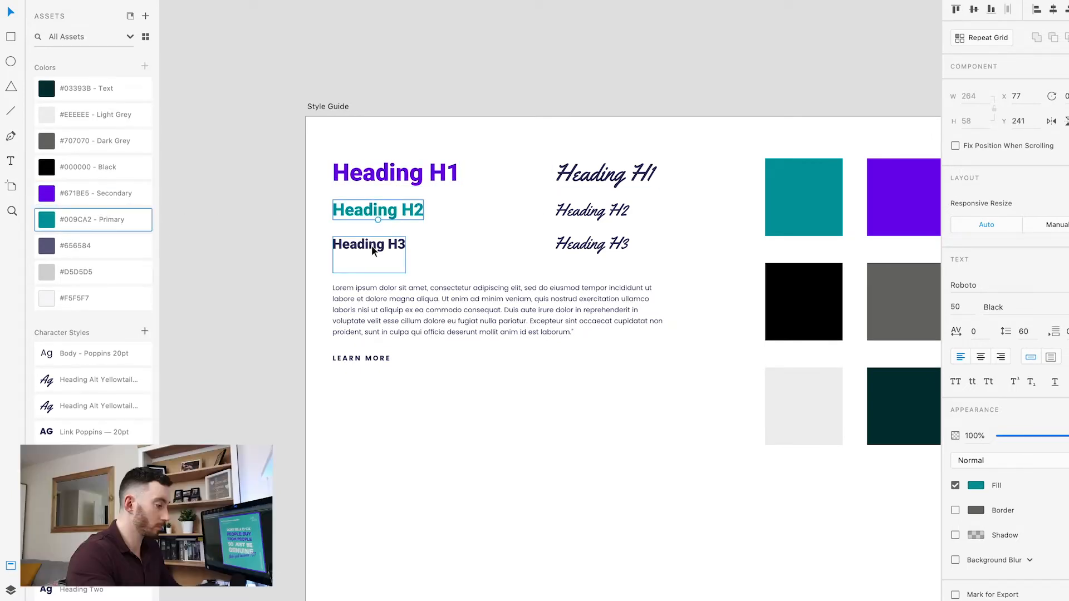
click(88, 196)
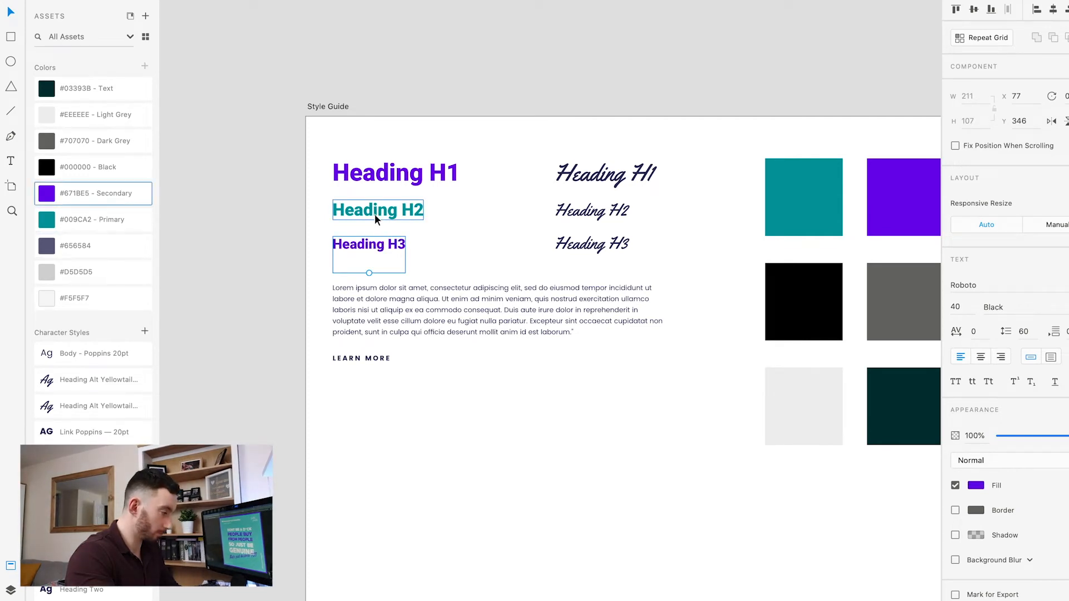
click(376, 213)
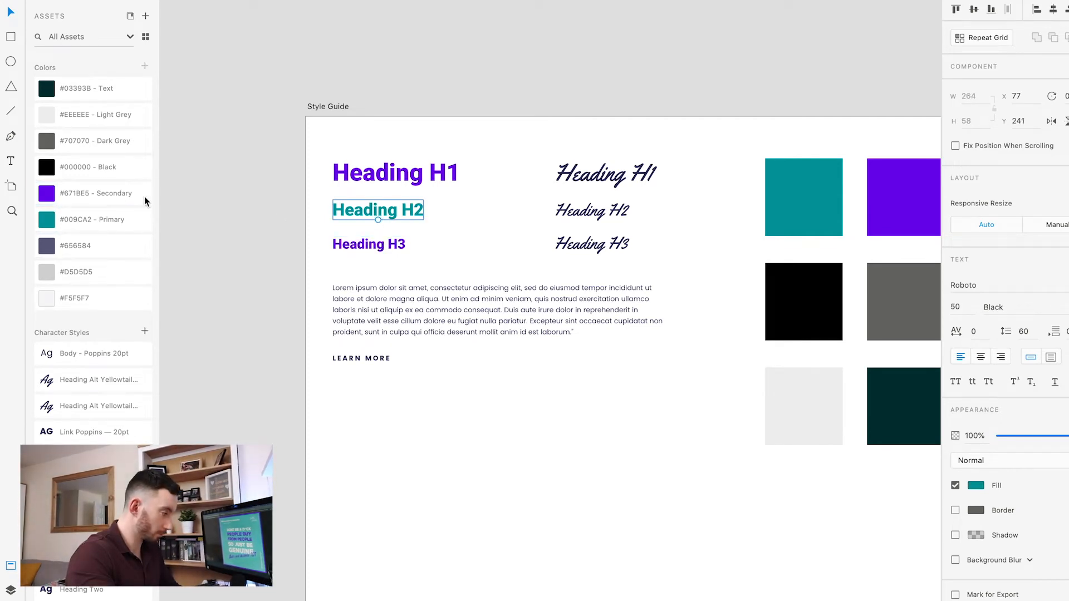
click(83, 197)
Apply the Secondary purple to all three Yellowtail headings.
click(499, 257)
drag(507, 257, 660, 156)
click(92, 193)
Try the saved Black color on the three Roboto headings.
drag(506, 270, 328, 150)
click(78, 166)
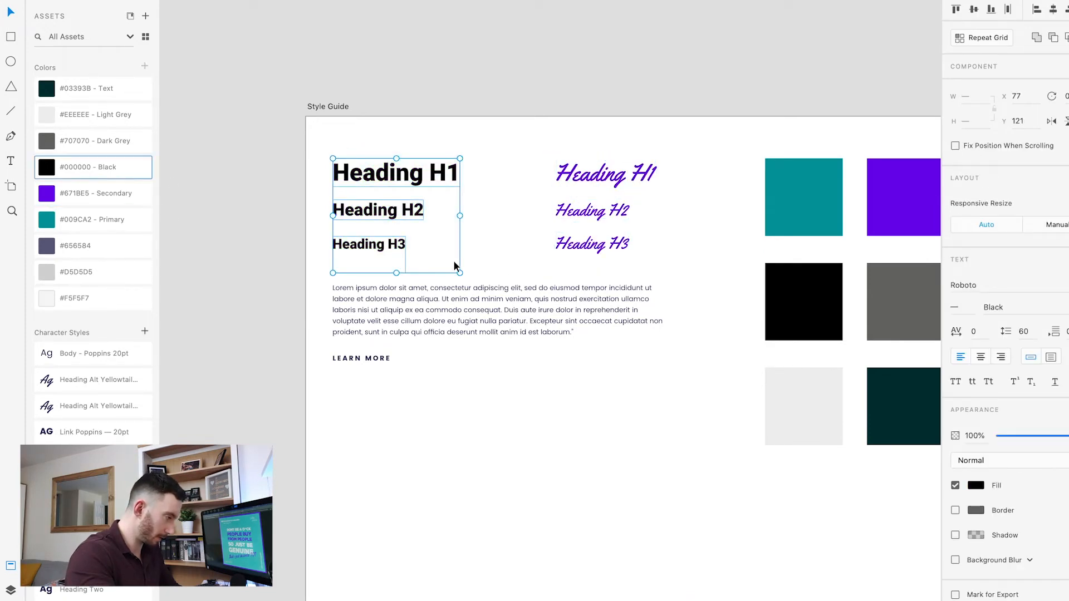
click(488, 240)
Apply the saved Text color #03393B to the body paragraph.
scroll(484, 268, down, 3)
click(461, 225)
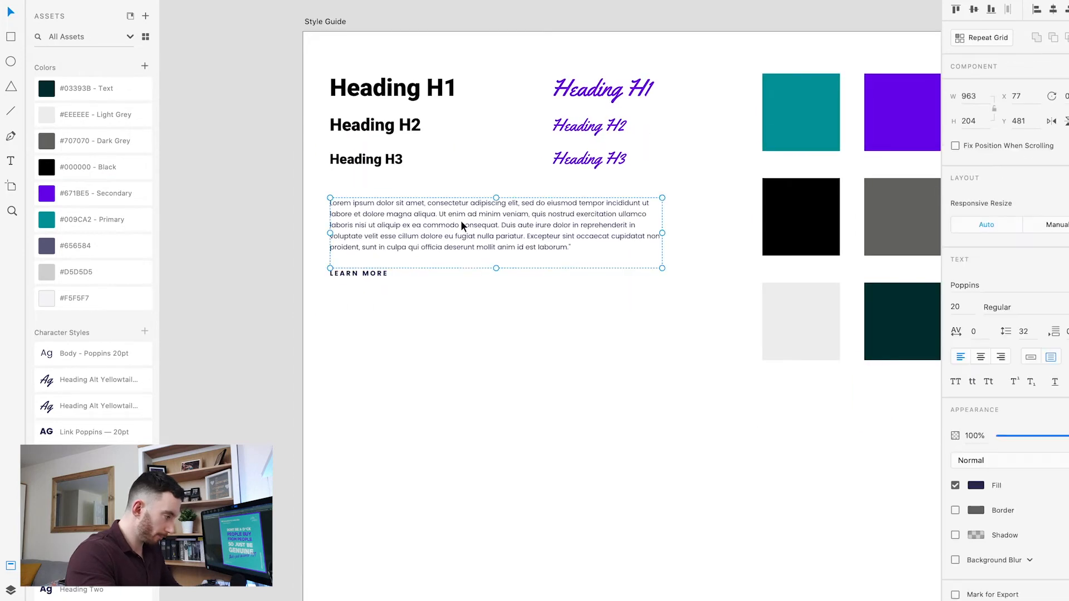
click(106, 90)
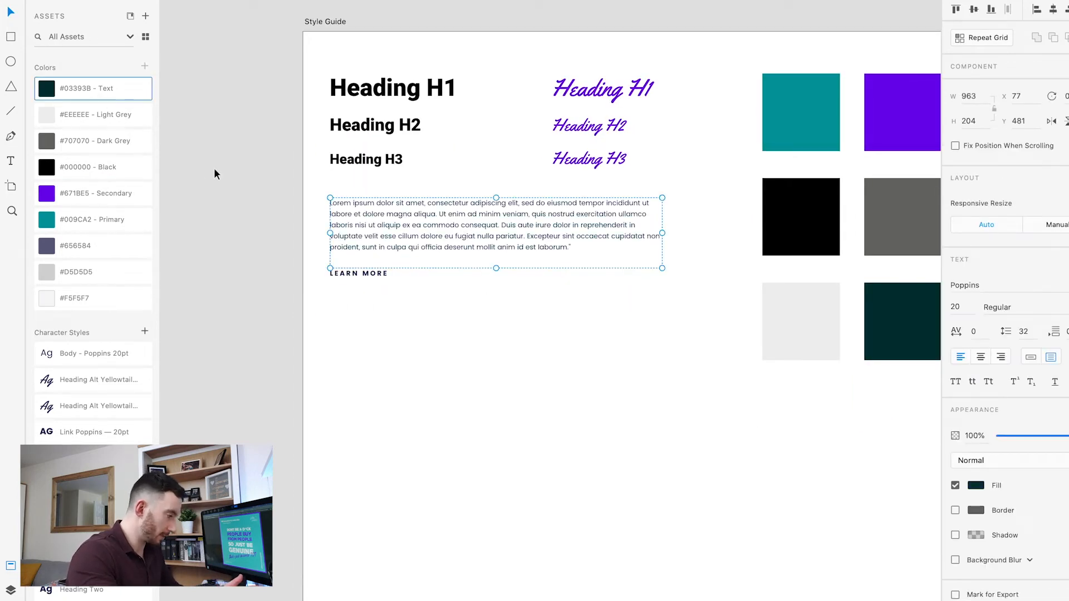
click(468, 316)
Apply the saved Text color #03393B to the three Roboto headings.
key(super+equal)
key(super+equal)
drag(411, 332, 709, 475)
key(super+equal)
drag(707, 334, 704, 403)
drag(636, 259, 625, 247)
drag(604, 225, 416, 39)
click(780, 219)
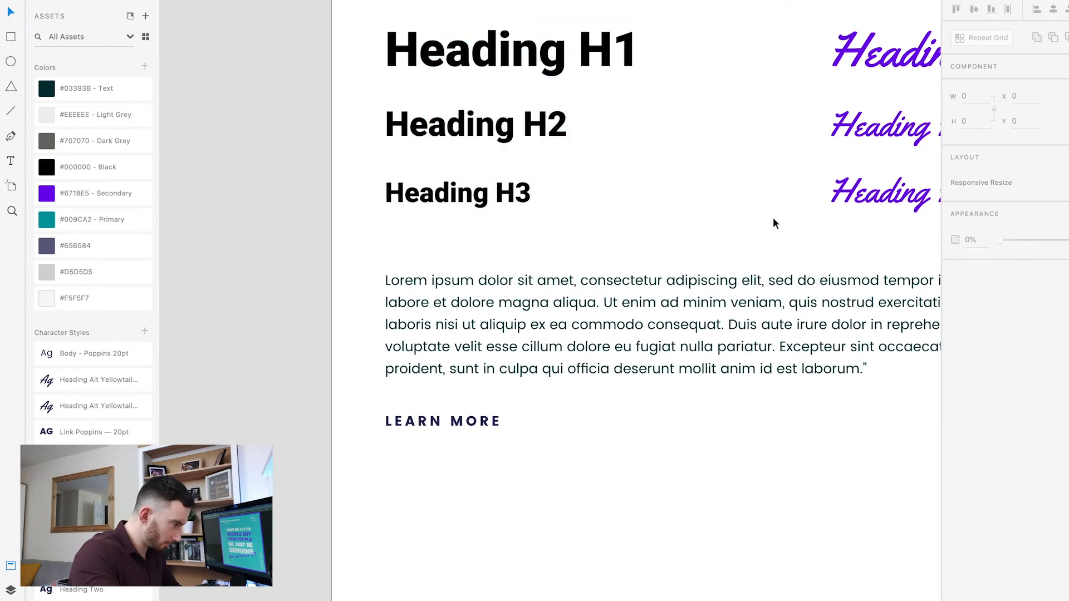
drag(554, 258, 390, 35)
click(121, 89)
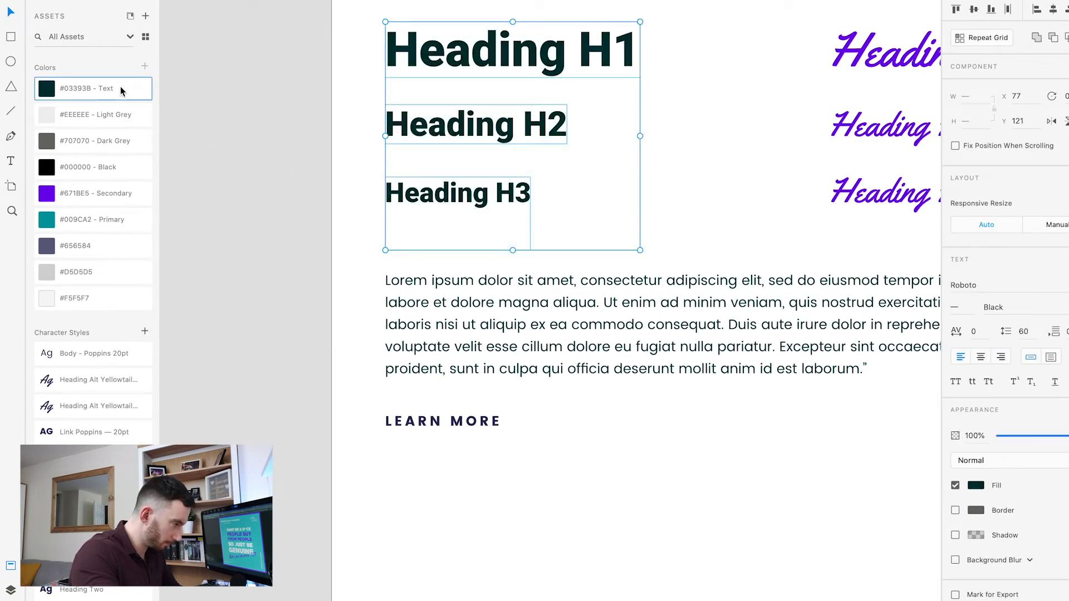
click(746, 232)
Edit the Text color asset and darken it to #022122.
drag(626, 232, 569, 276)
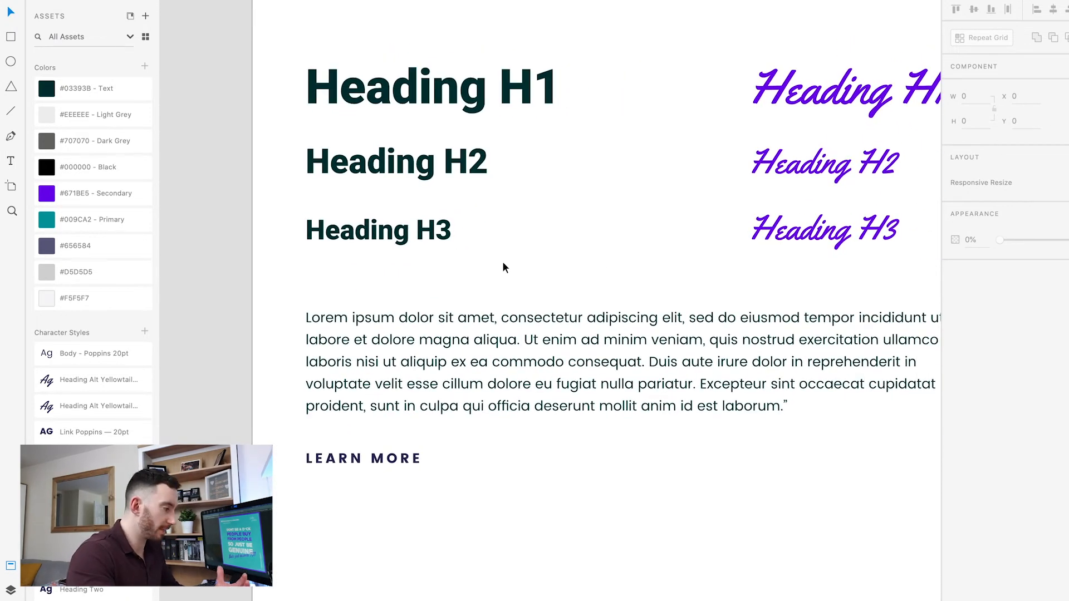
right_click(71, 88)
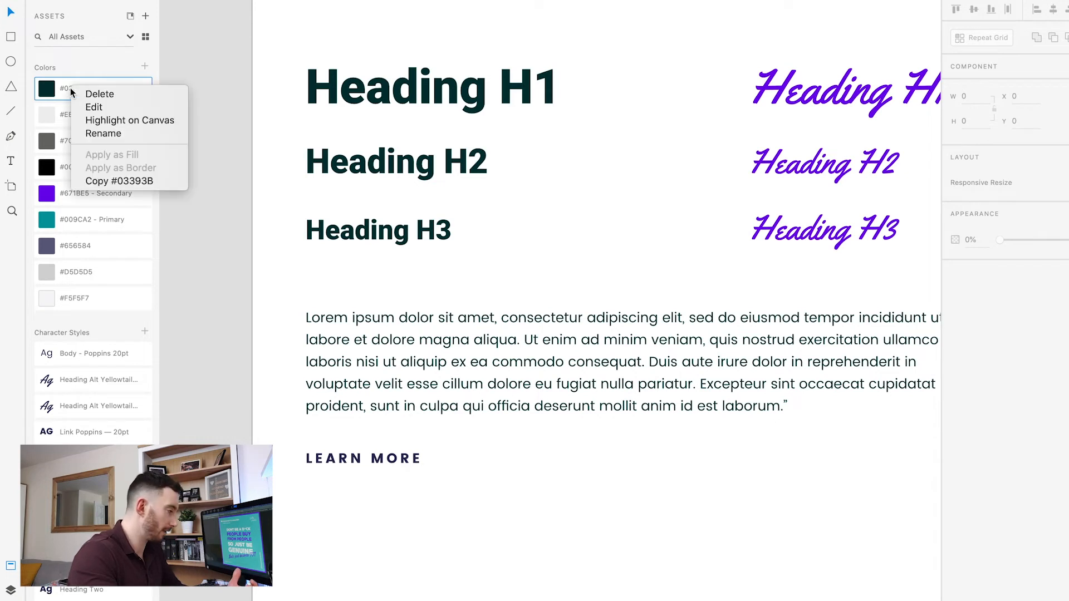
click(114, 107)
drag(169, 117, 170, 120)
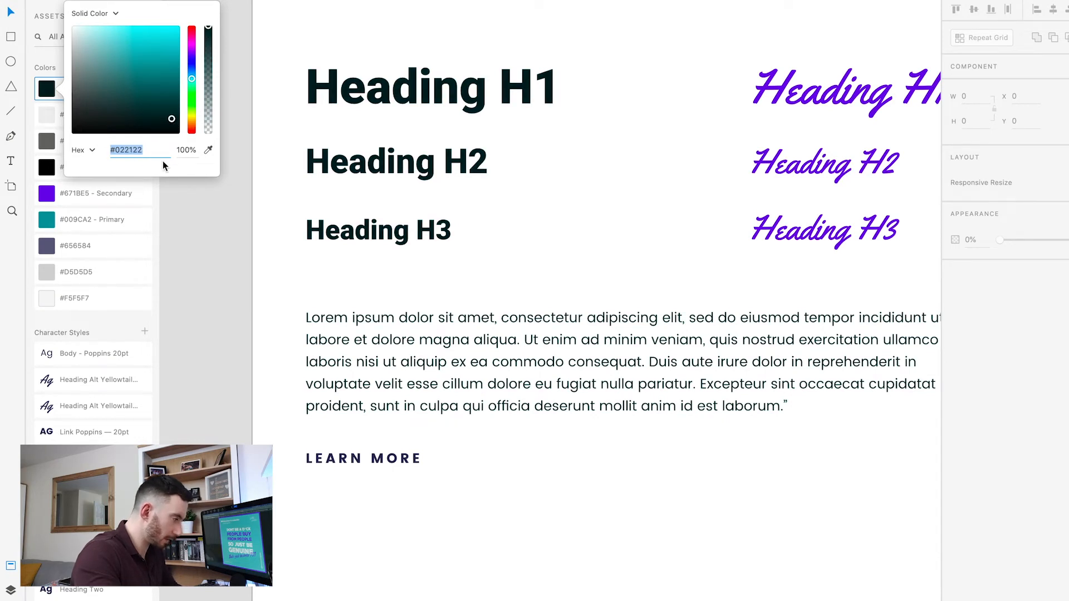
key(Return)
click(227, 217)
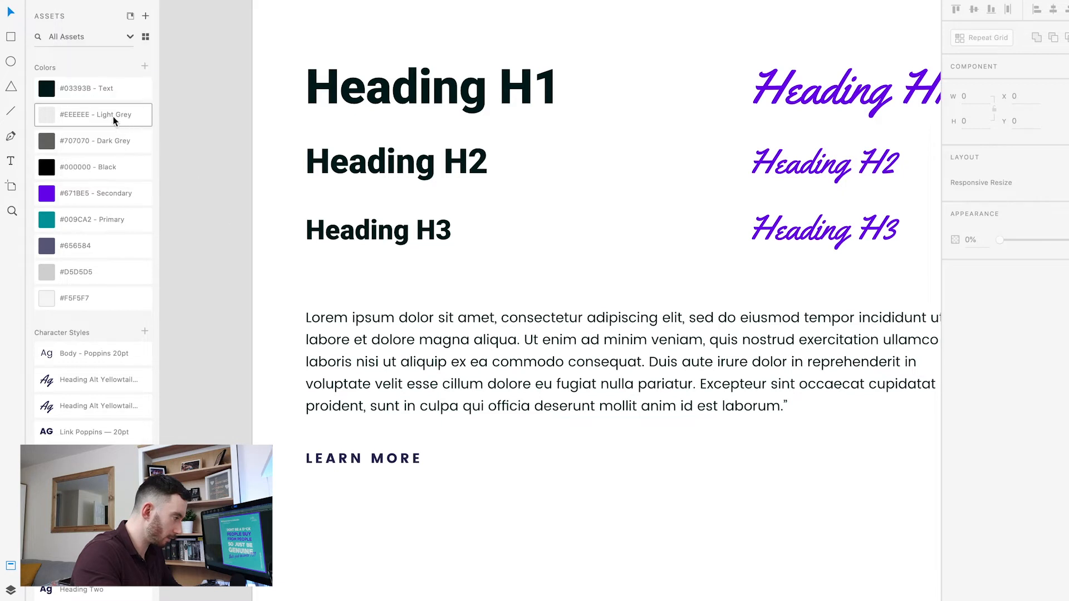
Rename the Text color asset as "#022122 - Text".
double_click(82, 92)
drag(92, 90, 63, 90)
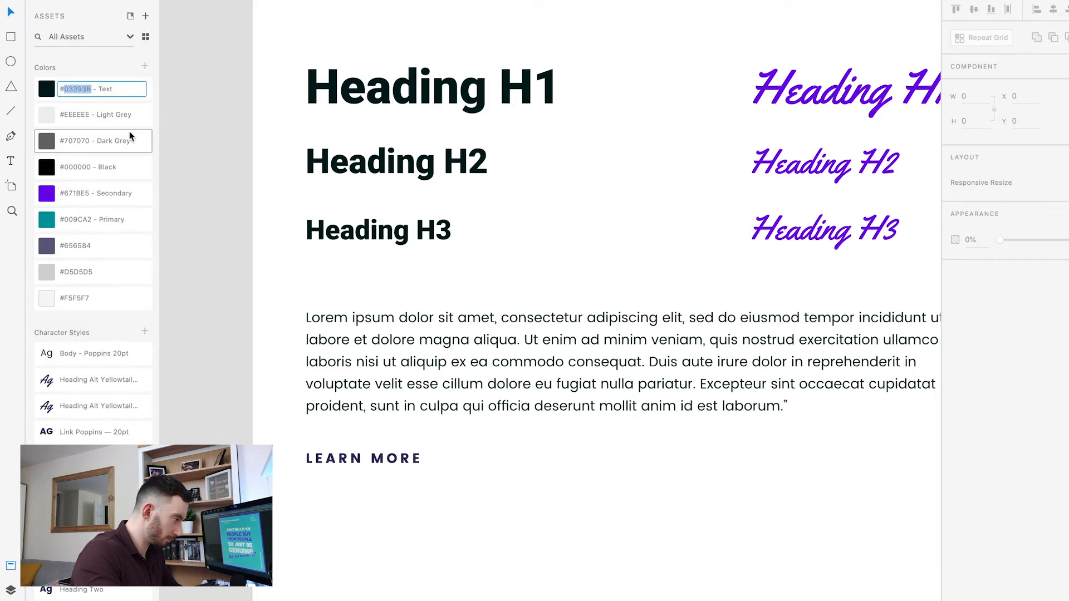
text(#022122)
drag(69, 89, 63, 89)
key(BackSpace)
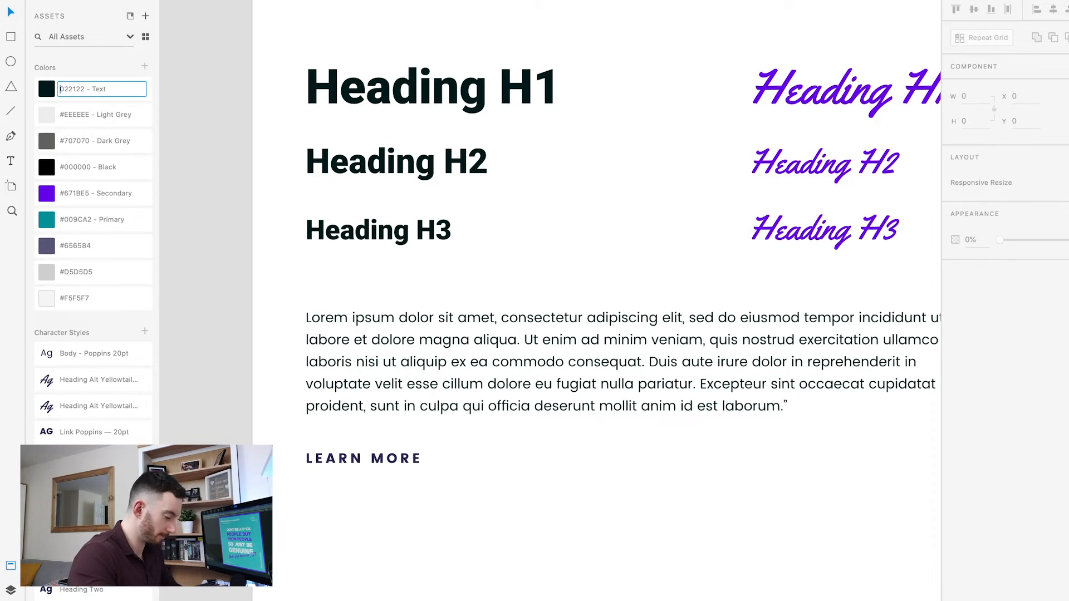
text(#)
key(Return)
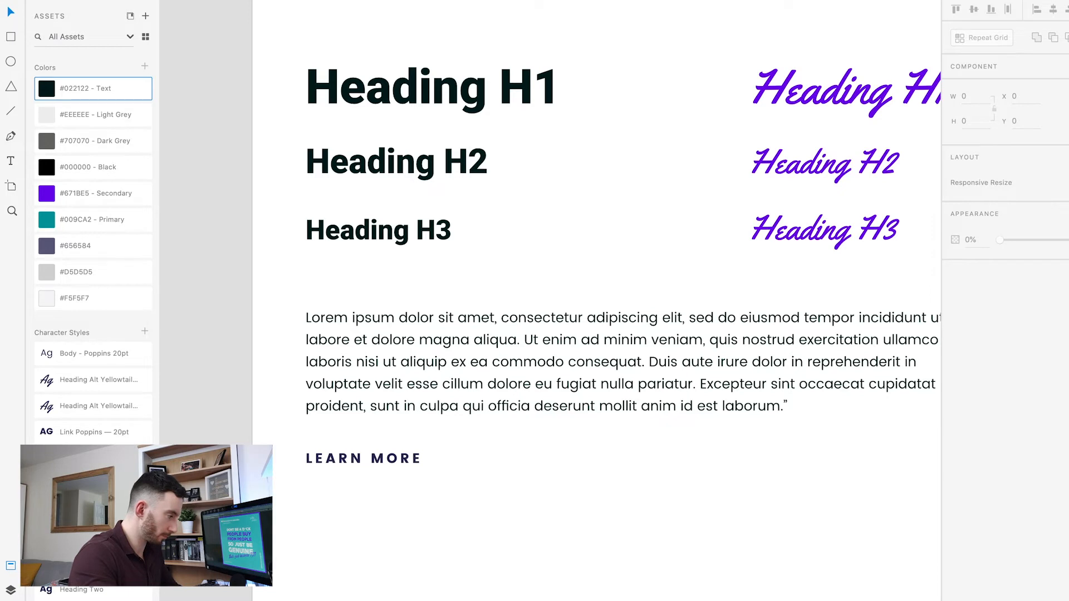
click(407, 323)
click(551, 286)
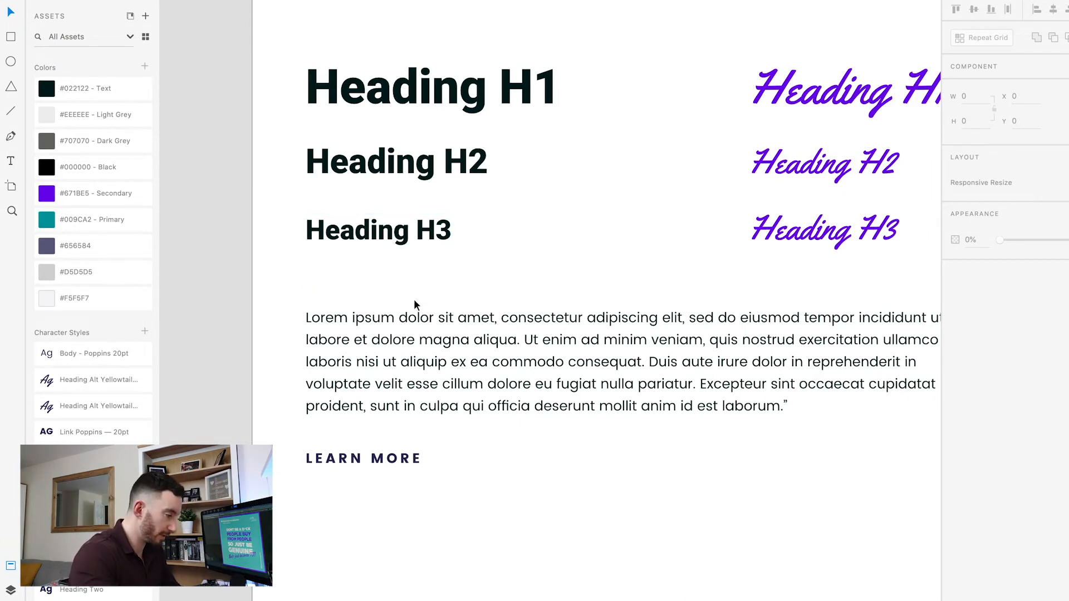
Edit the Secondary color asset and shift its hue from purple to red, #E51B23.
drag(597, 297, 526, 279)
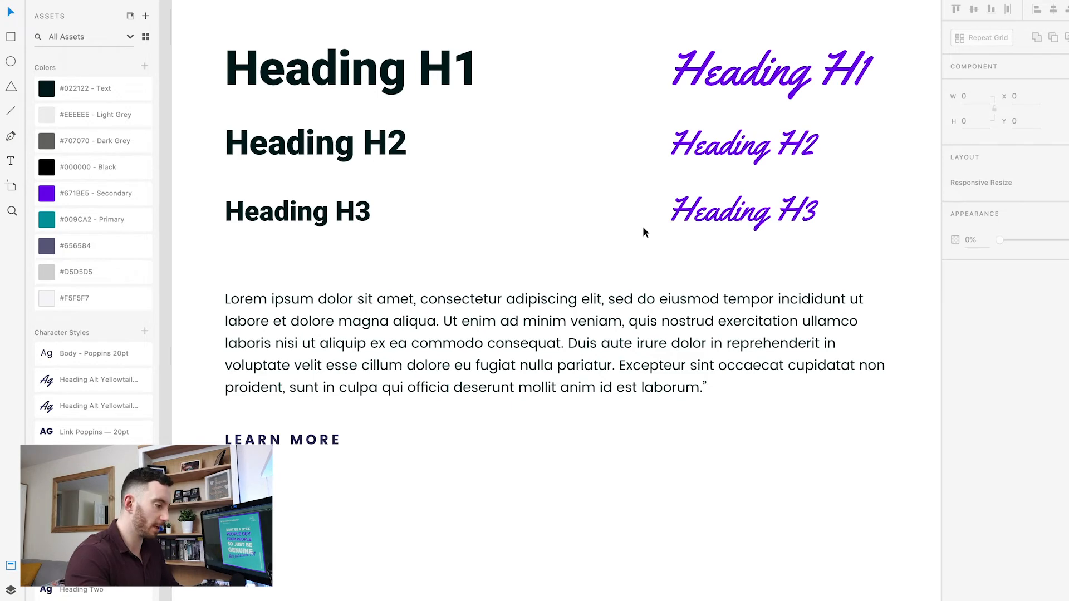
scroll(702, 228, right, 2)
click(704, 225)
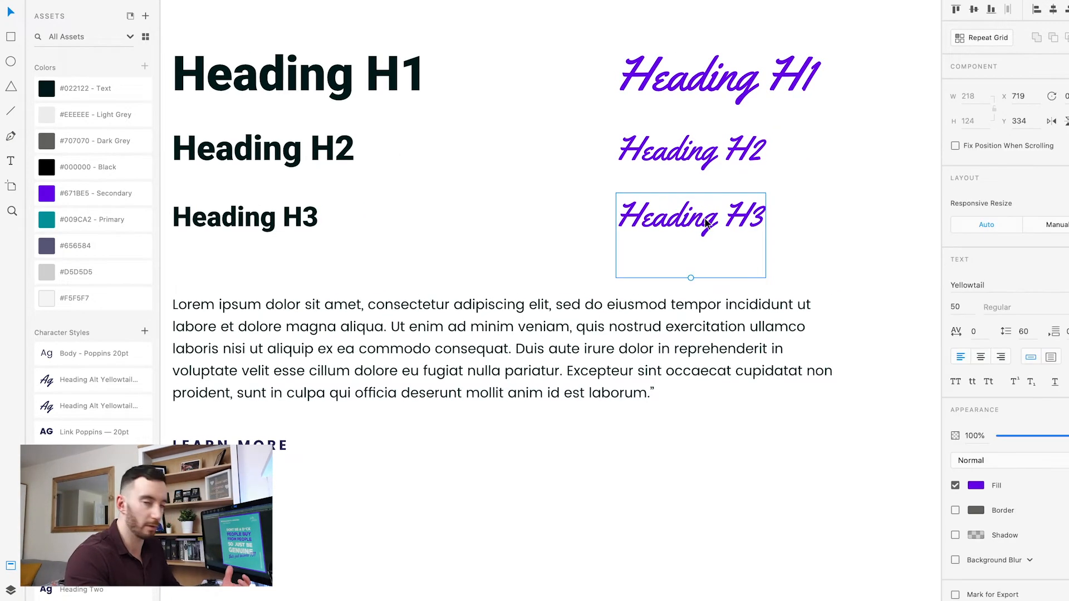
double_click(97, 191)
click(127, 221)
right_click(77, 194)
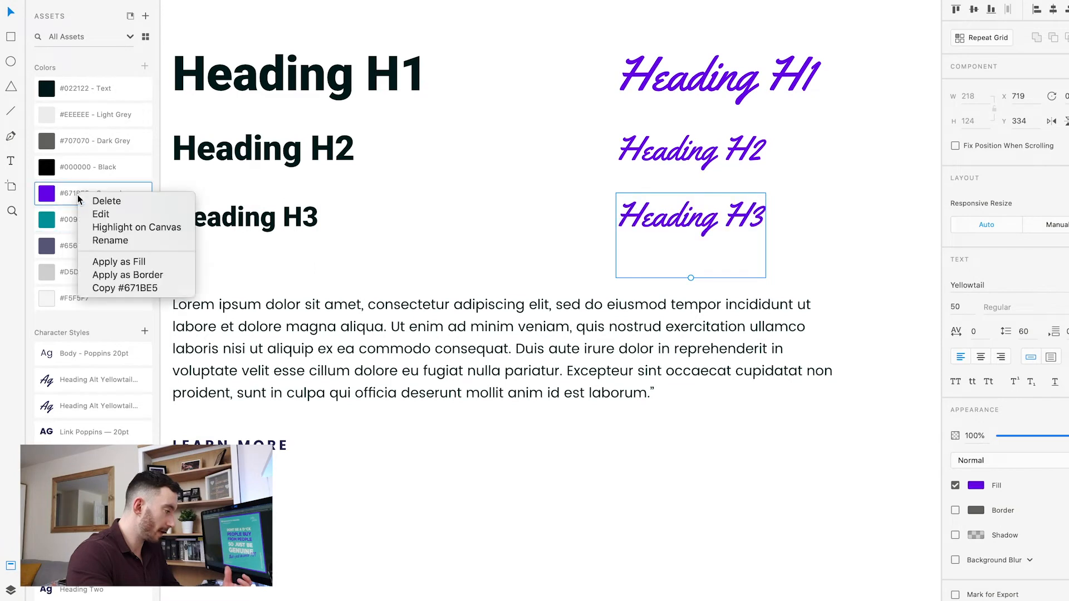
click(107, 214)
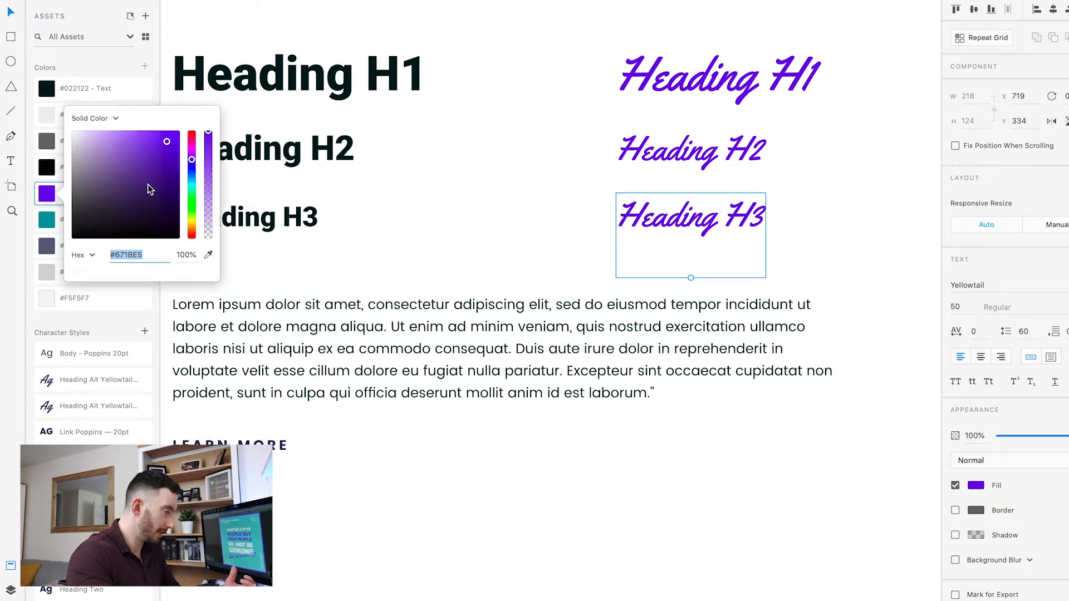
drag(194, 165, 192, 132)
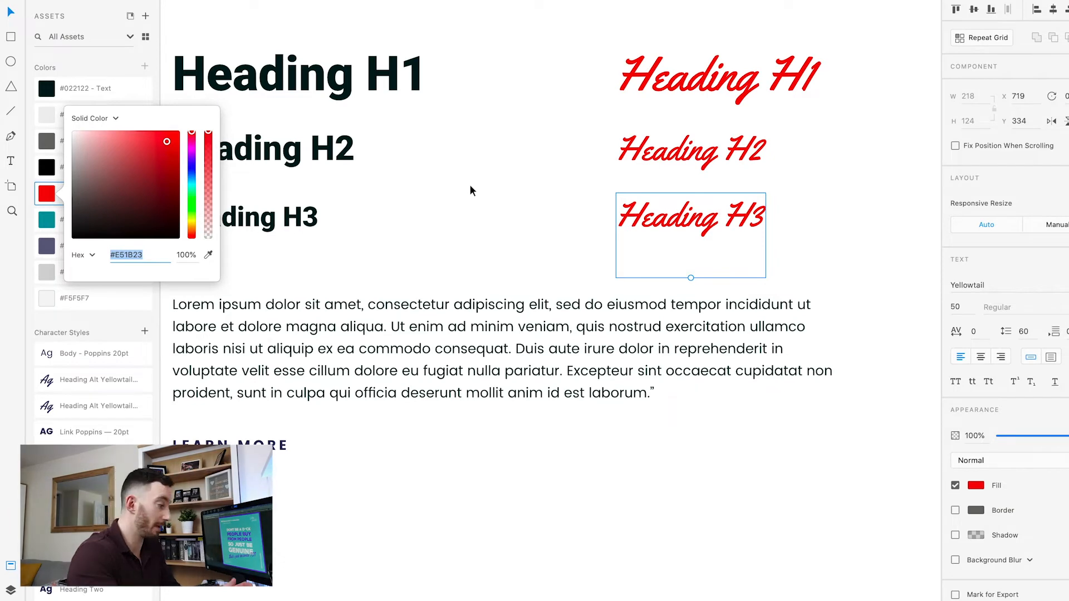
Undo the hue change made to the Secondary color asset.
click(482, 189)
key(super+z)
click(487, 199)
Apply the saved Primary color #009CA2 to the LEARN MORE link.
key(super+minus)
drag(486, 200, 411, 114)
key(super+minus)
drag(419, 151, 453, 120)
click(325, 249)
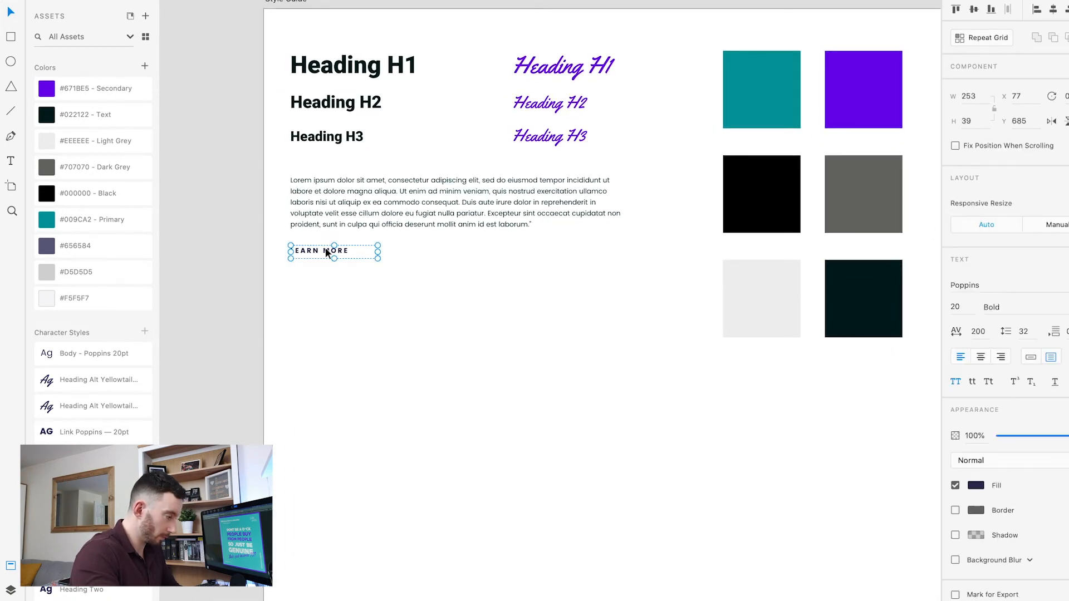
click(98, 218)
click(446, 323)
Duplicate the LEARN MORE link alongside the original and change the copy's text to CONTACT ME.
key(super+plus)
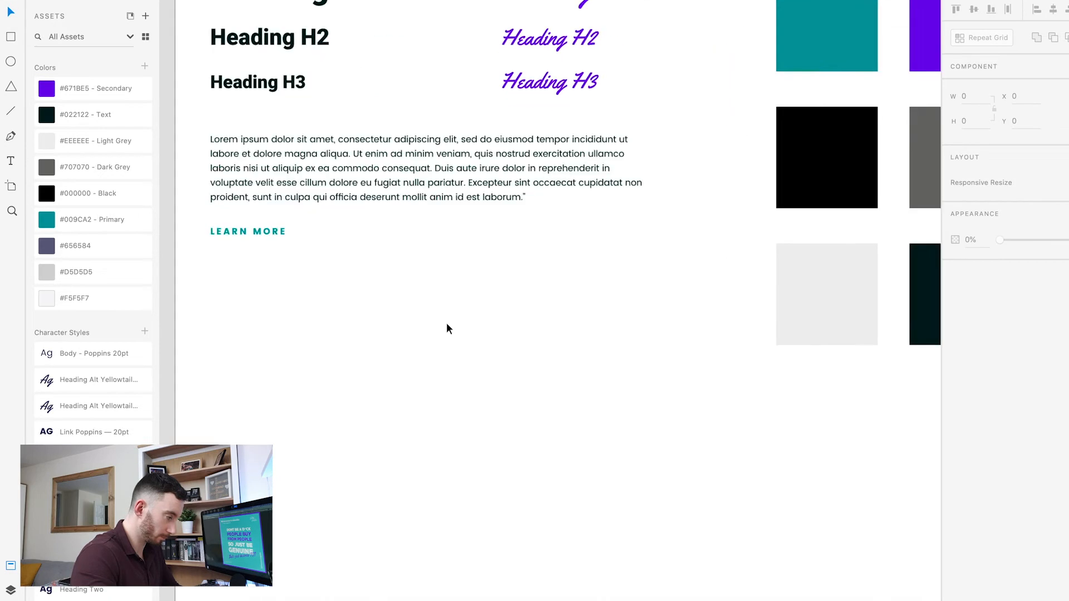
drag(451, 325, 539, 330)
drag(299, 226, 433, 225)
double_click(449, 226)
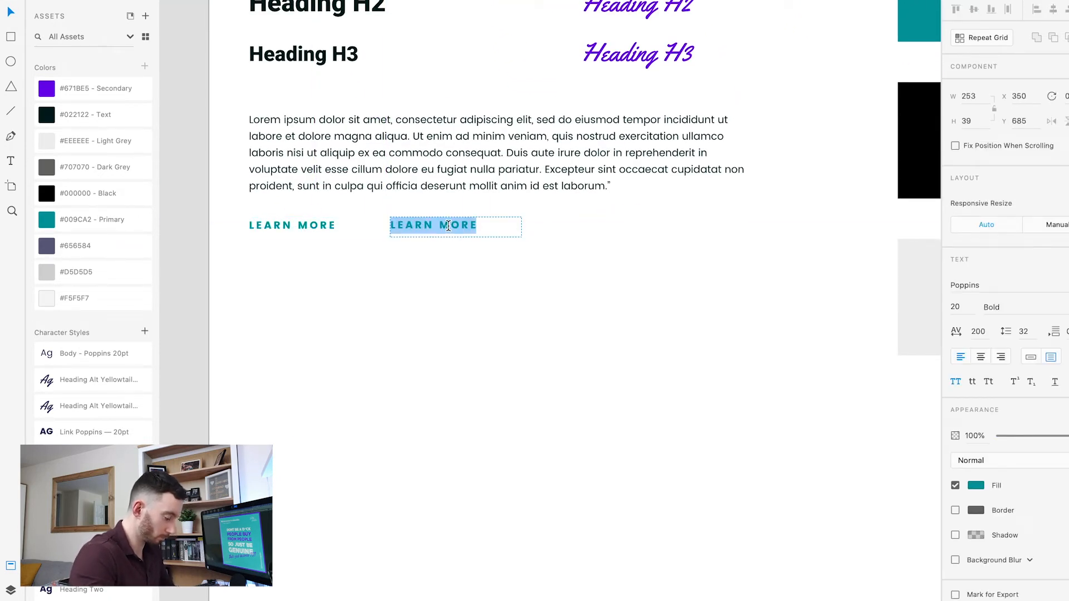
text(CONTACT ME)
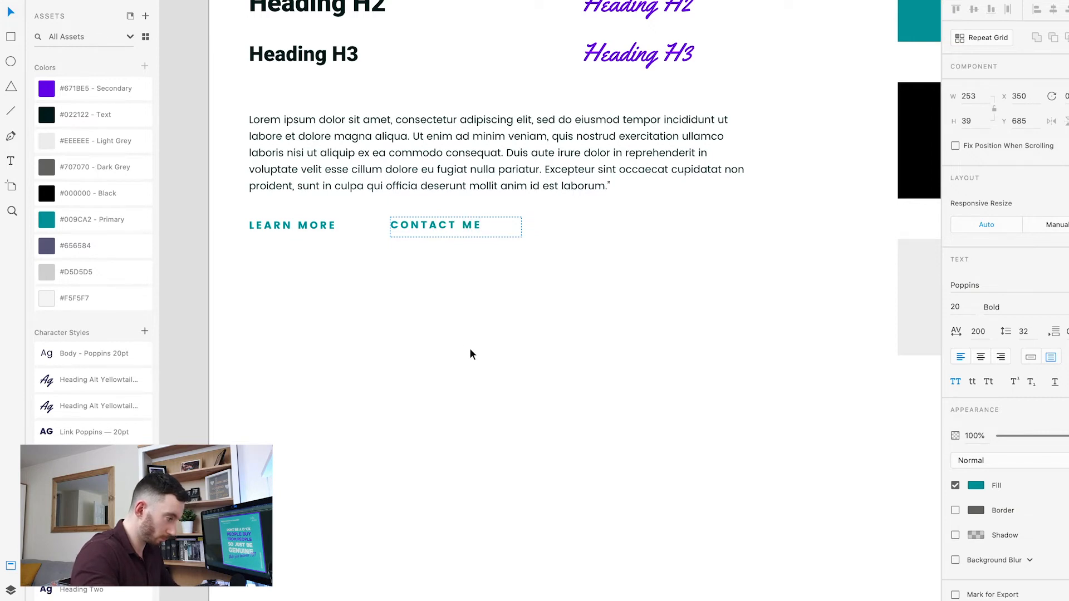
Apply the saved Secondary color #671BE5 to the CONTACT ME link.
key(Escape)
click(92, 89)
click(477, 364)
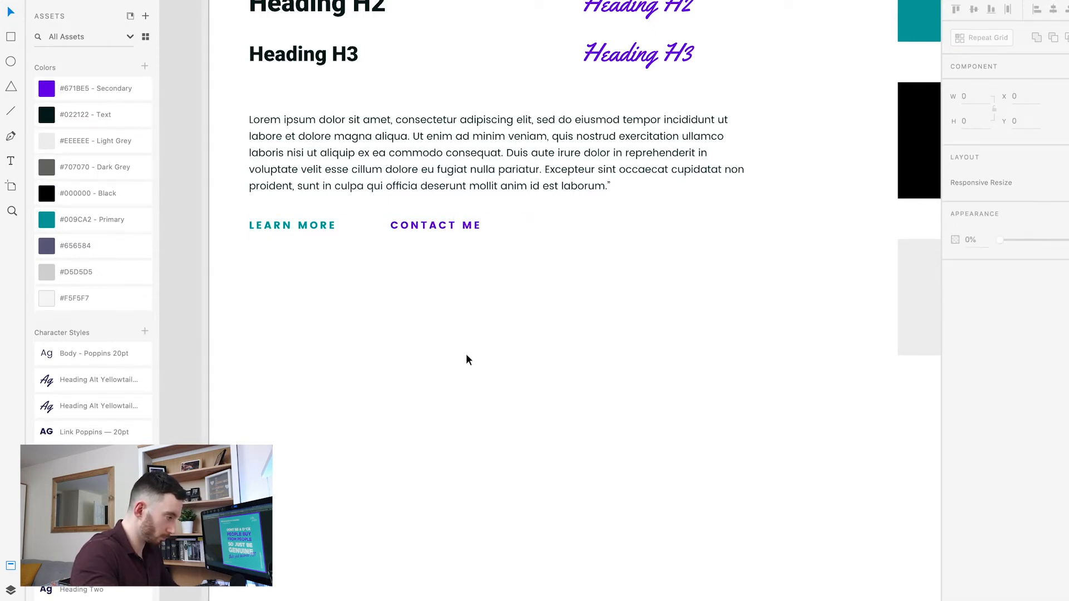
Reorder the Secondary color asset directly above Primary and move the CONTACT ME link closer to LEARN MORE.
drag(109, 88, 106, 206)
scroll(440, 325, left, 3)
drag(472, 214, 452, 217)
scroll(499, 279, up, 1)
Style the words "minim veniam" in the body paragraph with the Link Poppins — 20pt character style and the Secondary color.
click(483, 162)
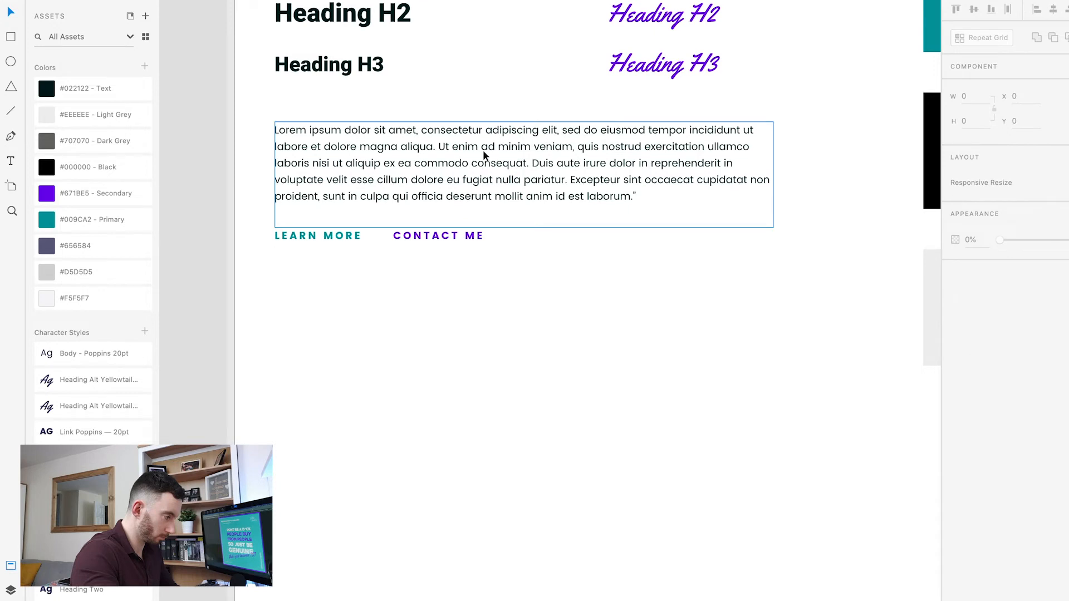
double_click(490, 144)
double_click(533, 145)
drag(498, 144, 574, 146)
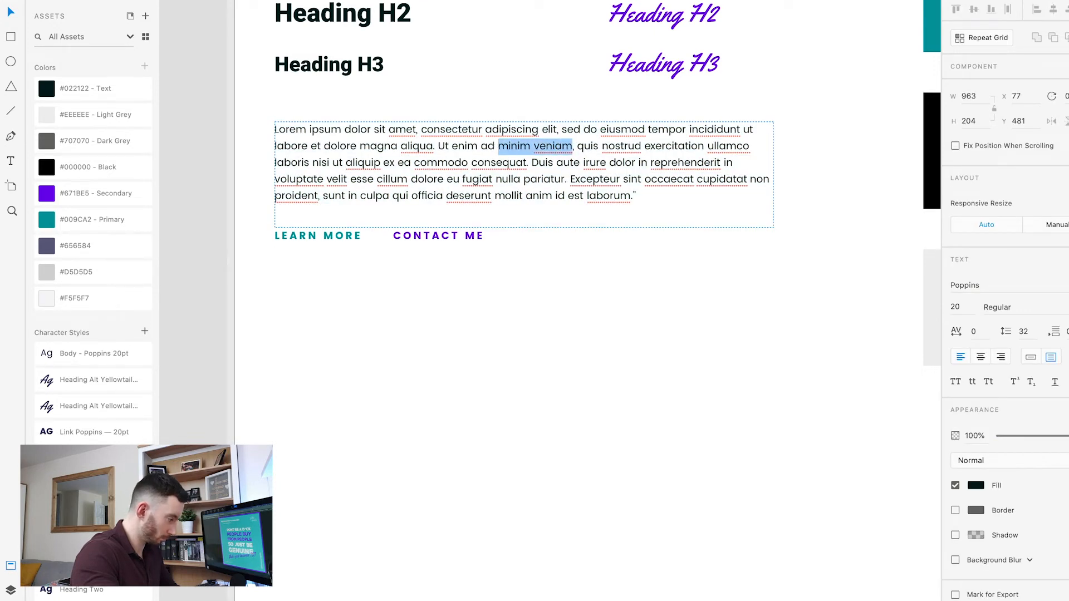
click(75, 431)
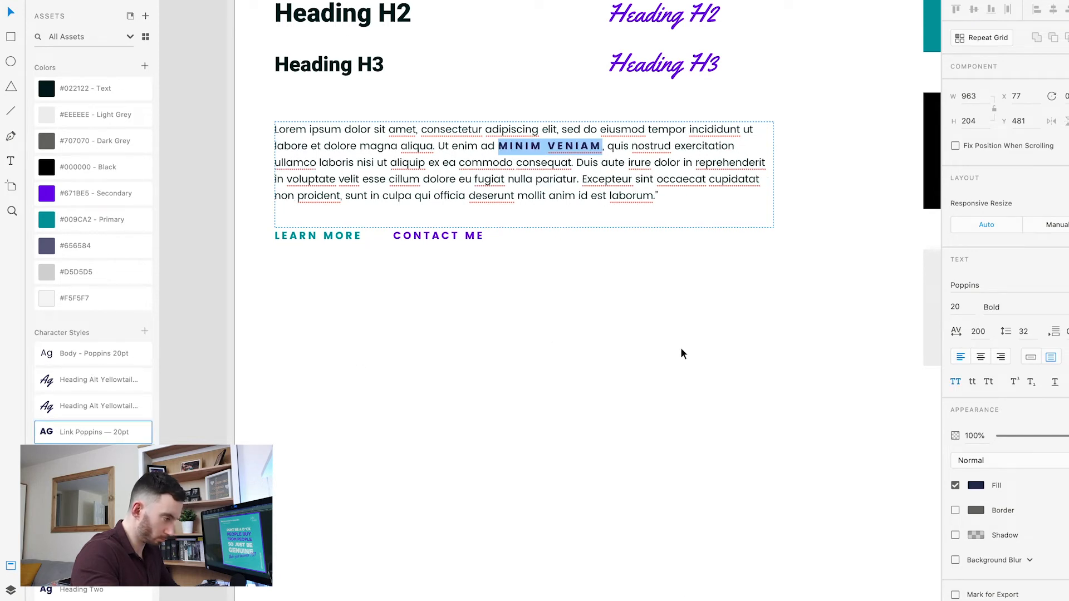
click(72, 194)
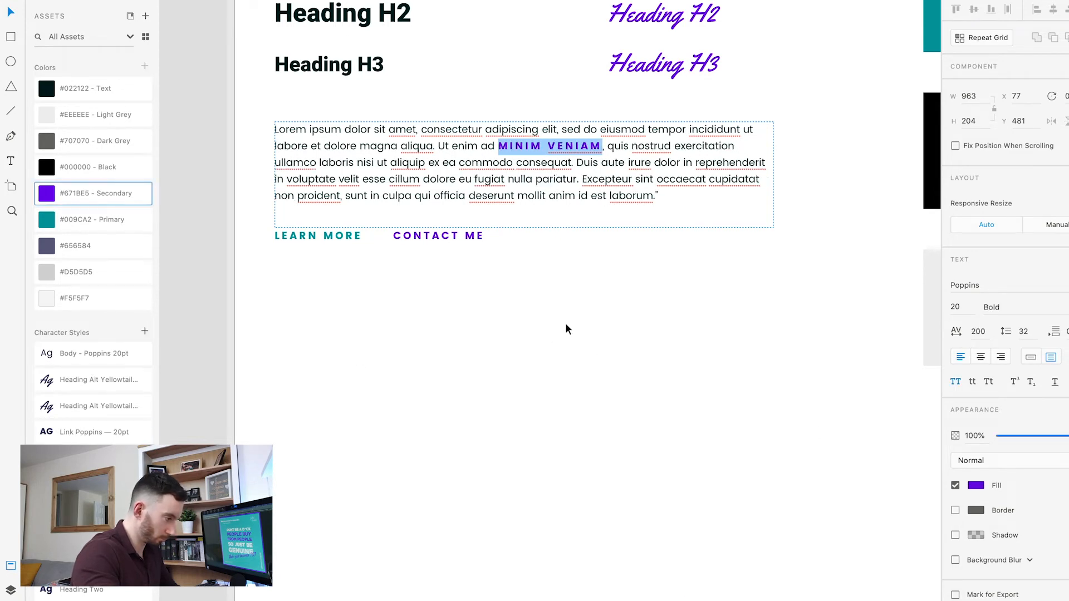
key(Escape)
key(Escape)
Review the headings, body text, links and color swatches across the Style Guide artboard.
scroll(541, 321, up, 2)
scroll(543, 326, down, 3)
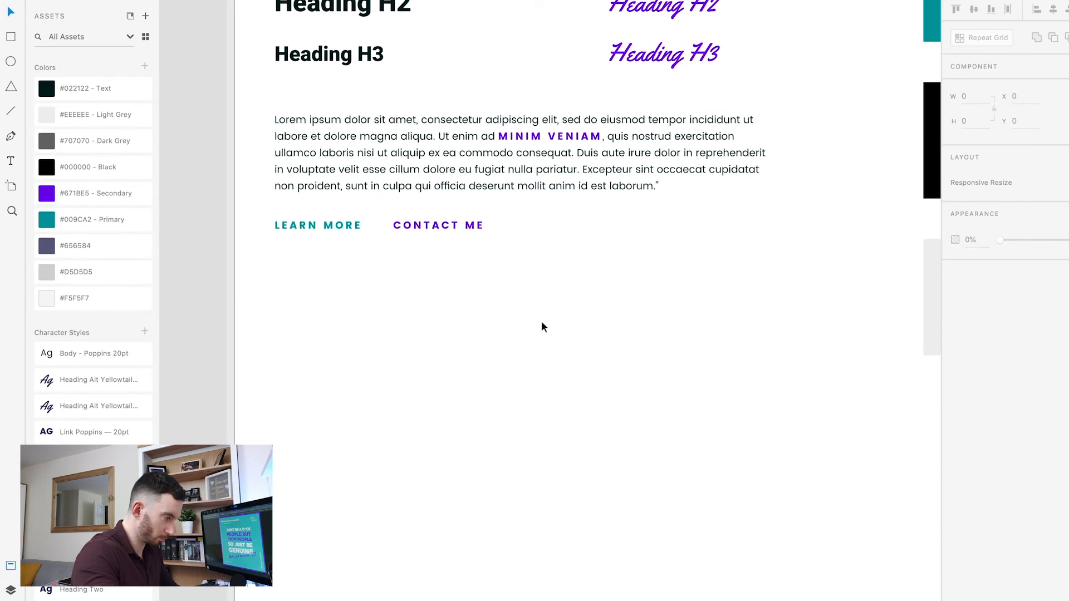
scroll(542, 323, down, 4)
scroll(542, 323, up, 2)
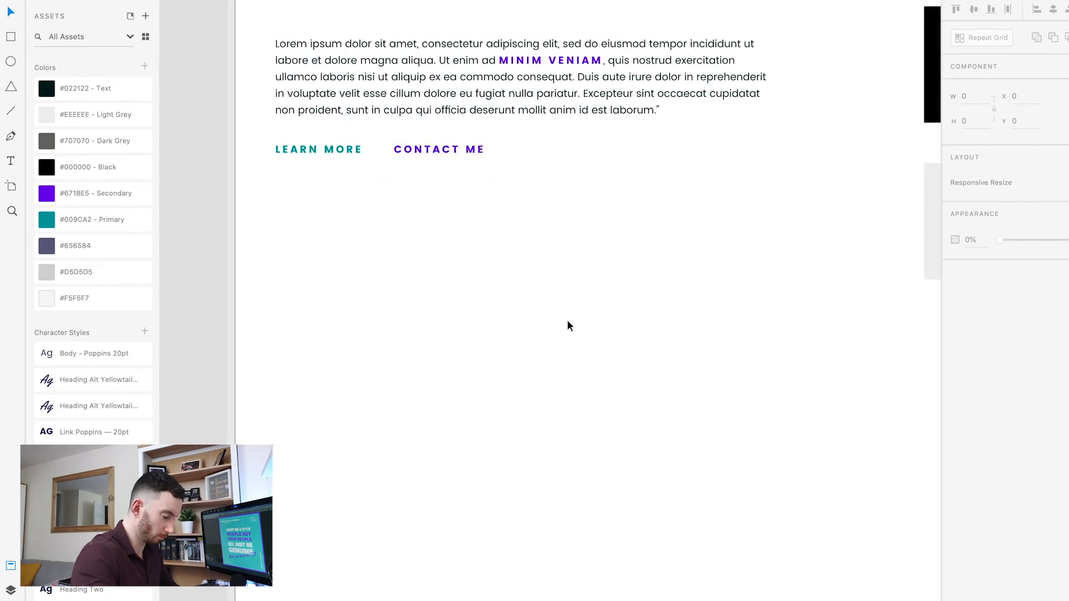
scroll(568, 323, down, 3)
drag(568, 323, 459, 375)
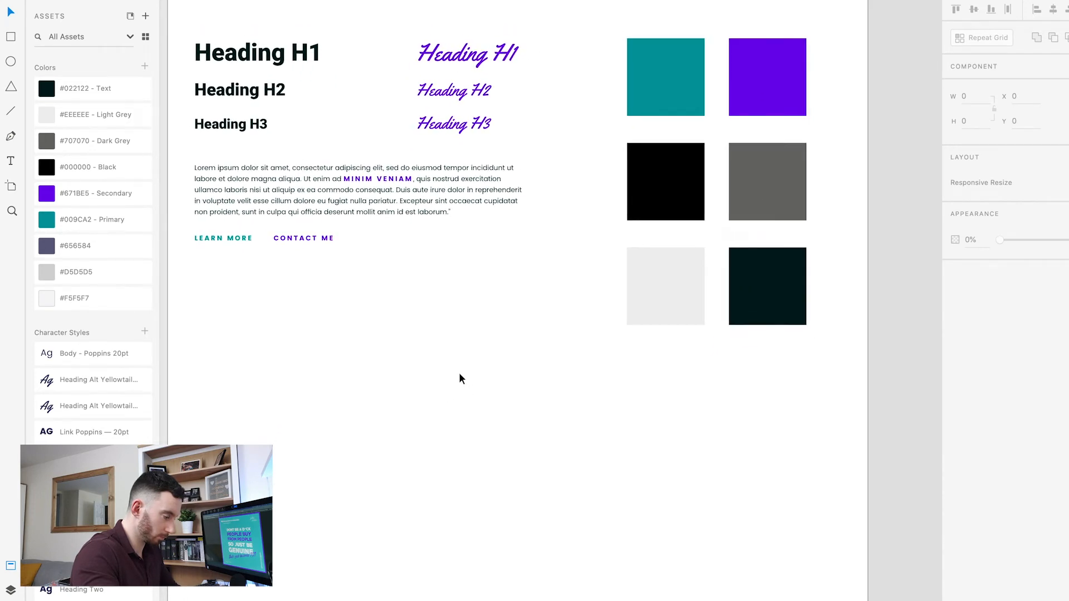
scroll(460, 375, down, 1)
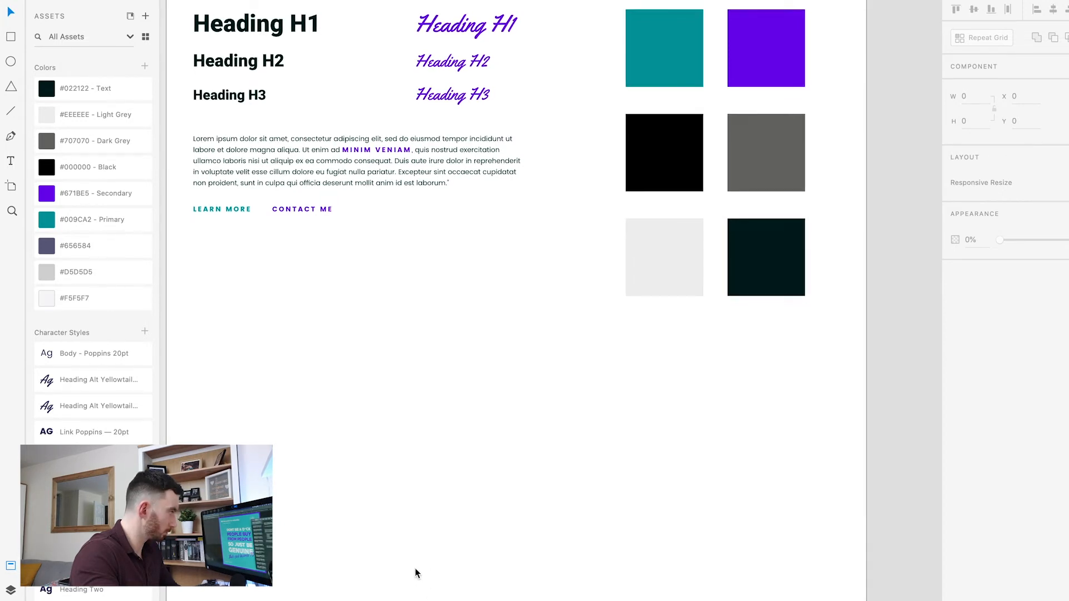
drag(361, 478, 423, 512)
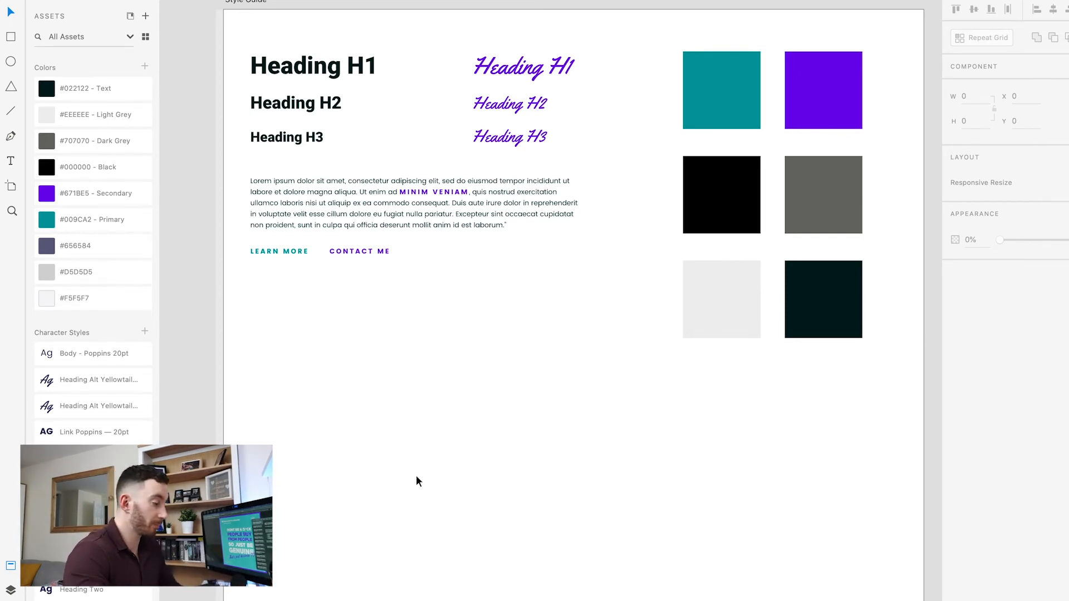
scroll(423, 471, down, 3)
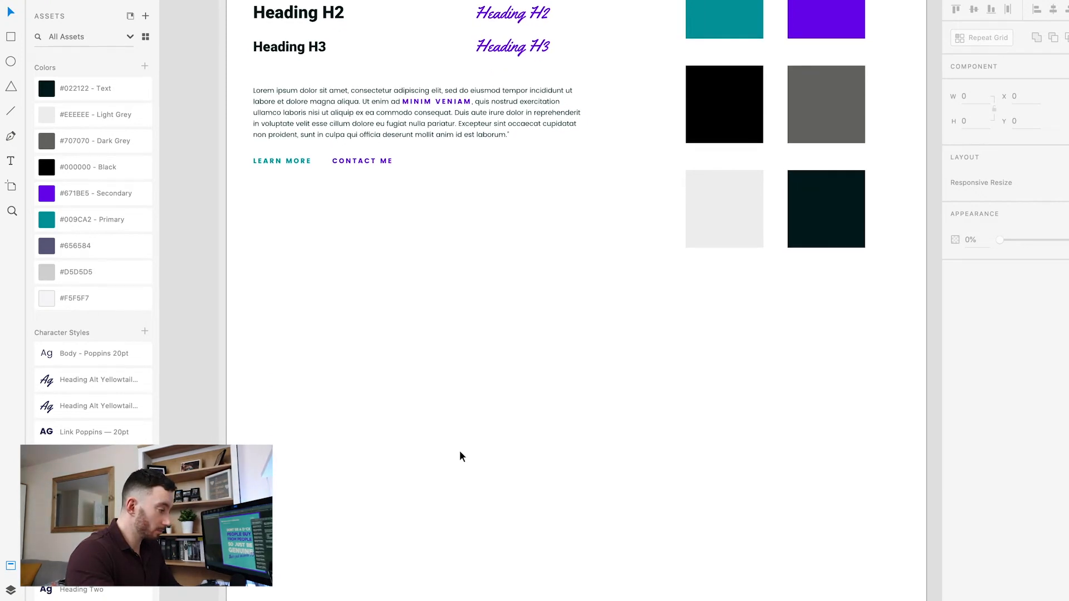
scroll(460, 452, left, 2)
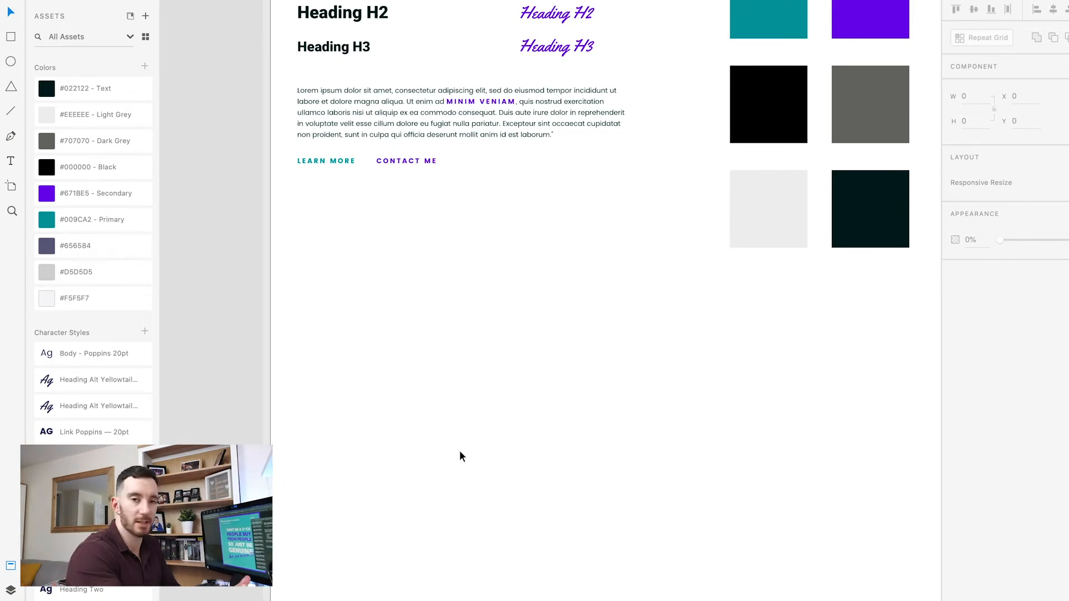
scroll(460, 452, left, 1)
scroll(460, 453, down, 1)
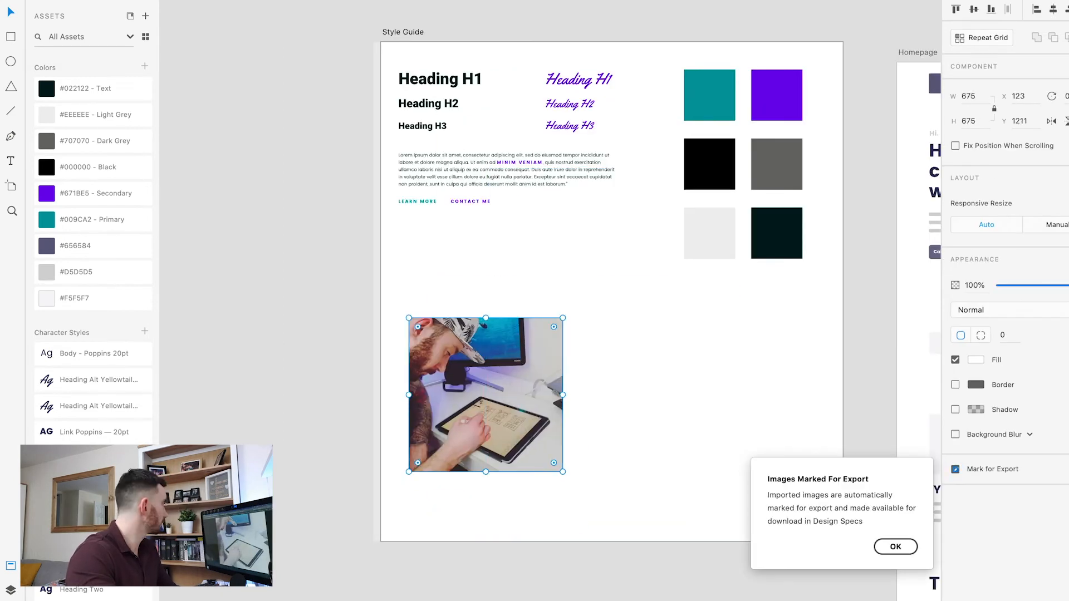
Add the laptop portrait photo beside the tablet photo in the artboard's lower area and dismiss the export notice.
drag(738, 226, 646, 318)
drag(569, 394, 675, 394)
click(896, 546)
shift+click(486, 395)
Scale both photos down, the tablet photo to 436 × 436, and arrange them in a diagonal overlap.
drag(486, 395, 485, 442)
drag(647, 439, 601, 380)
click(486, 441)
drag(562, 518, 509, 465)
key(super+plus)
drag(459, 415, 567, 286)
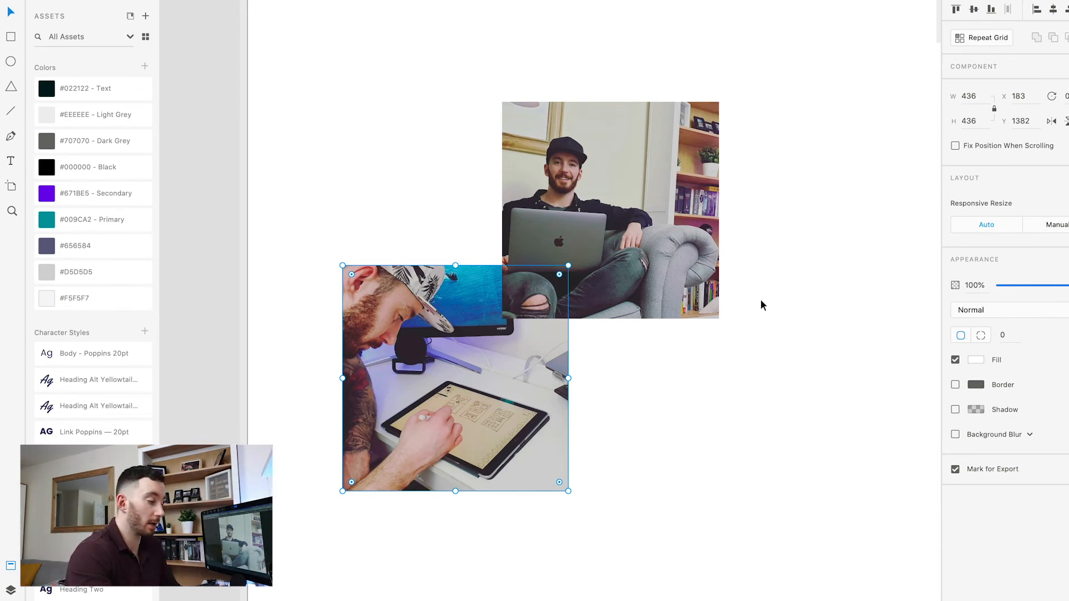
Duplicate the two overlapping photos into the empty area beneath the color swatches.
click(780, 397)
scroll(718, 351, down, 3)
scroll(718, 351, right, 3)
key(super+minus)
drag(617, 364, 537, 318)
drag(653, 375, 292, 96)
drag(433, 162, 739, 190)
click(833, 320)
Draw a borderless white rectangle about 820 × 809 covering the duplicated photos.
key(r)
drag(535, 54, 819, 332)
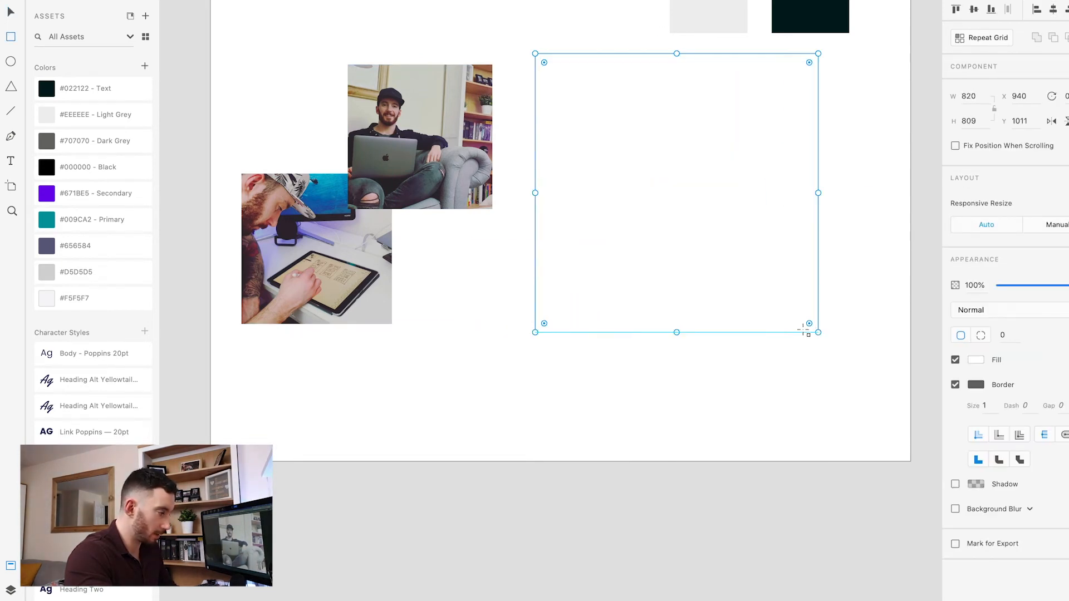
click(956, 384)
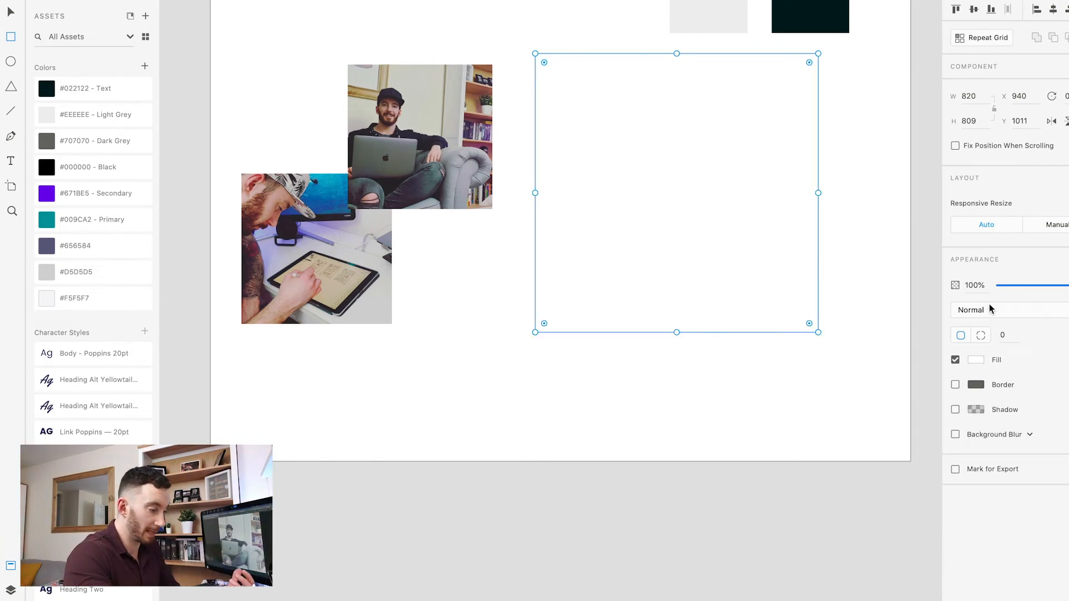
Try the Soft Light and Color Dodge blend modes on the white rectangle.
click(990, 310)
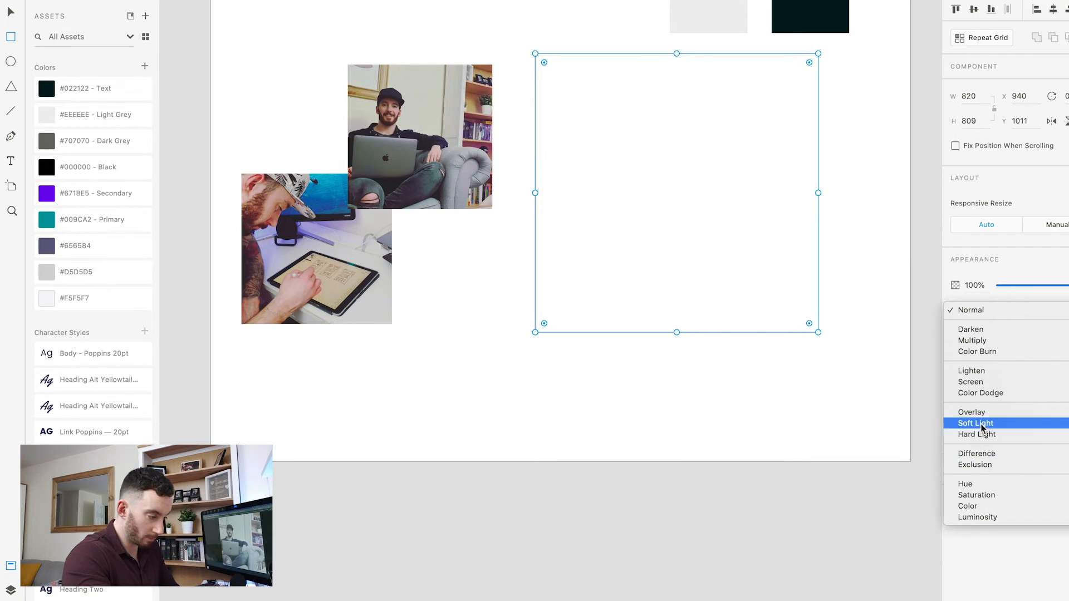
click(981, 426)
click(981, 310)
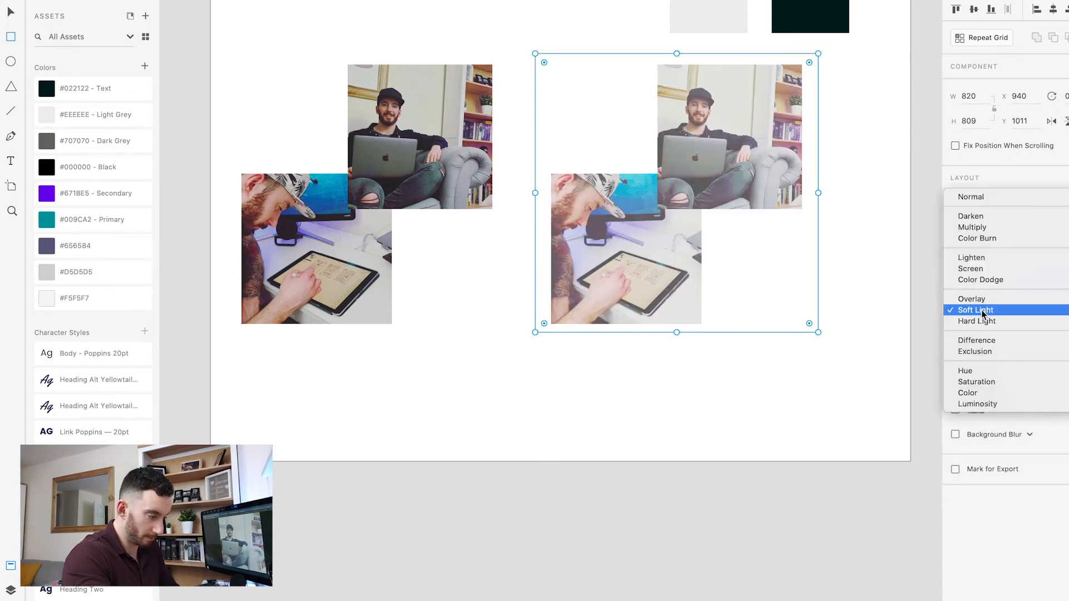
click(987, 280)
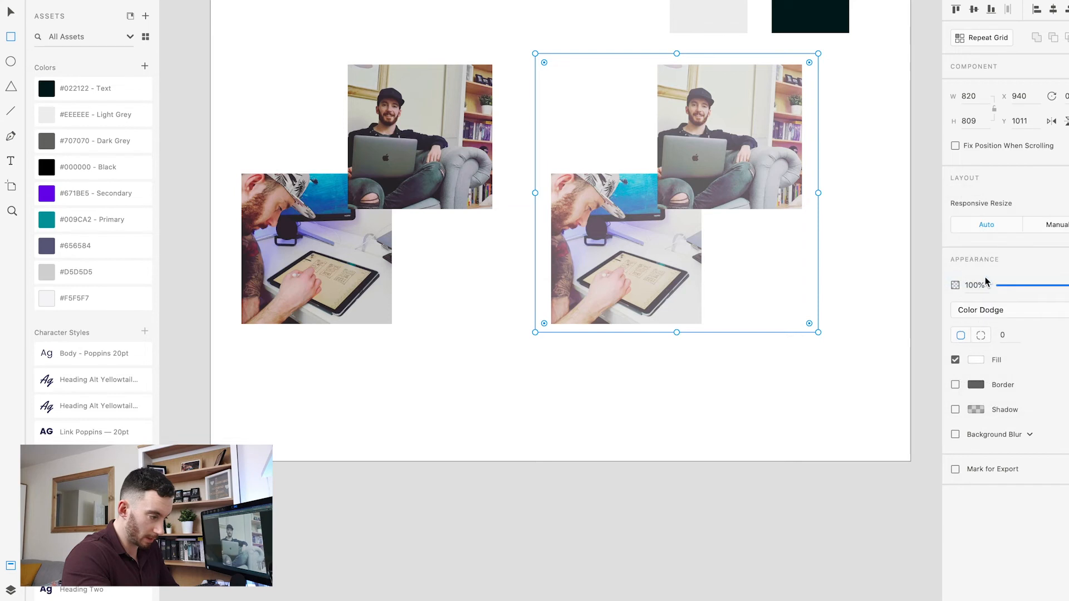
Set the white rectangle's blend mode to Color so it desaturates the photos beneath it.
click(986, 309)
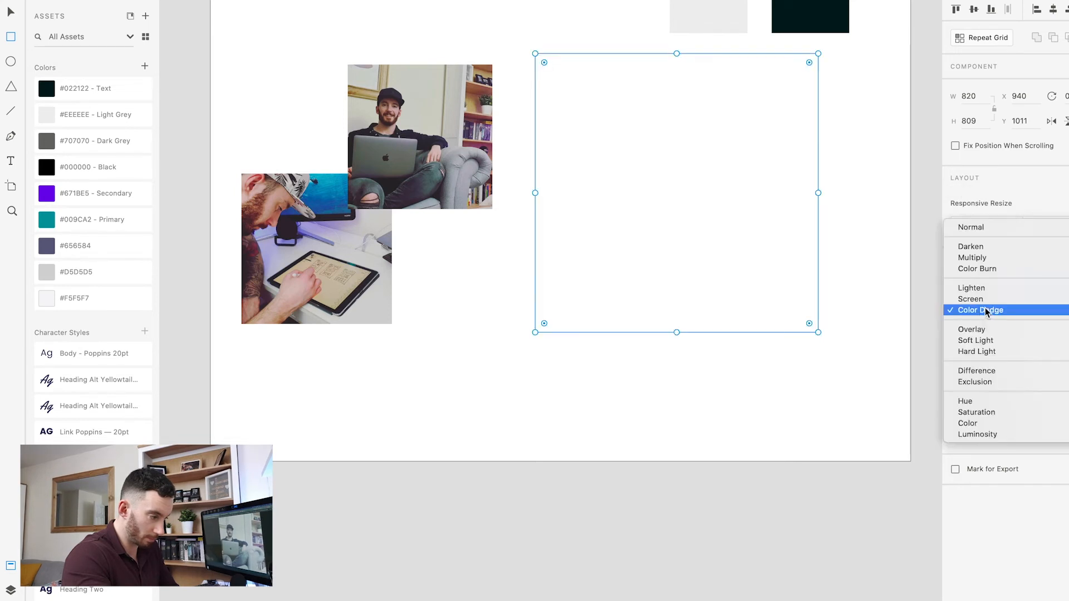
click(980, 423)
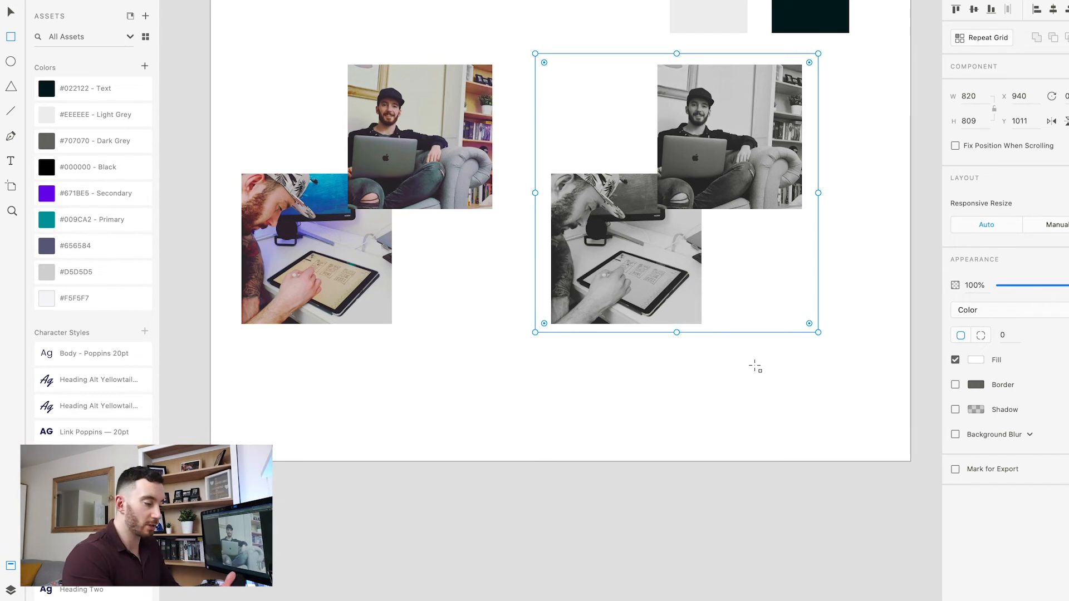
key(v)
click(788, 388)
Move the greyscale photos and their overlay toward the artboard's edge and place a duplicate set between them and the color originals.
drag(831, 396, 646, 207)
scroll(703, 279, up, 3)
scroll(703, 280, right, 3)
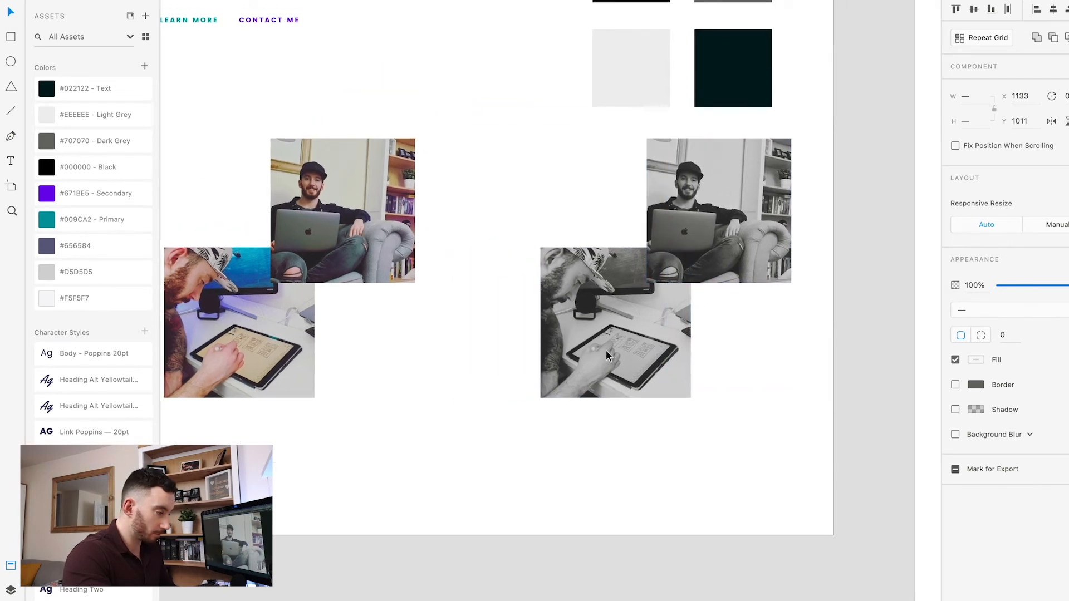
drag(606, 349, 636, 355)
alt+drag(688, 273, 502, 294)
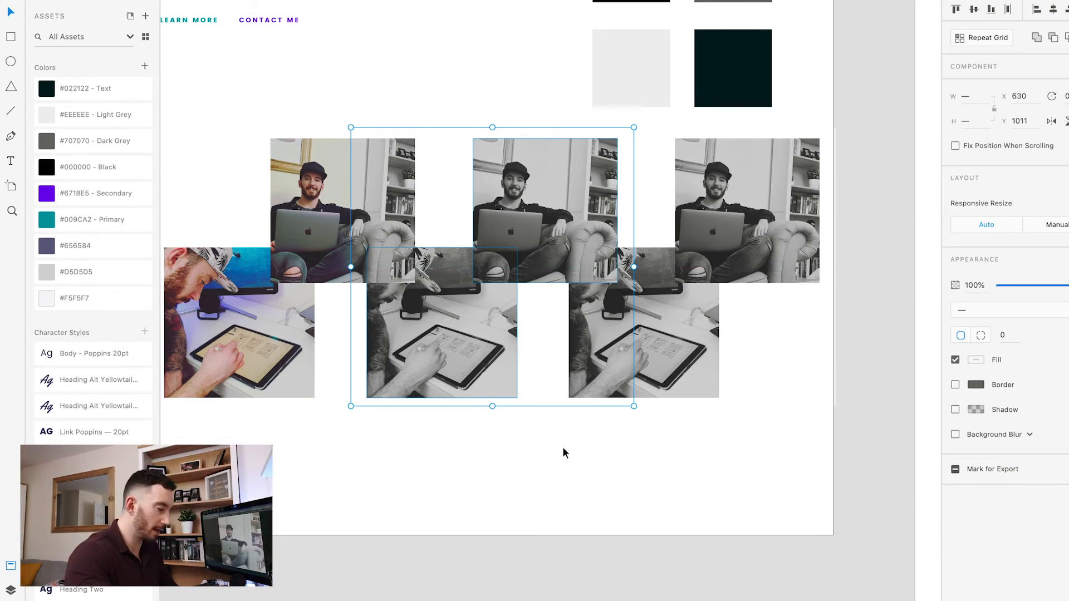
click(563, 450)
Bring the greyscale photo set nearest the artboard's edge, including its overlay, to the front.
drag(596, 466, 654, 501)
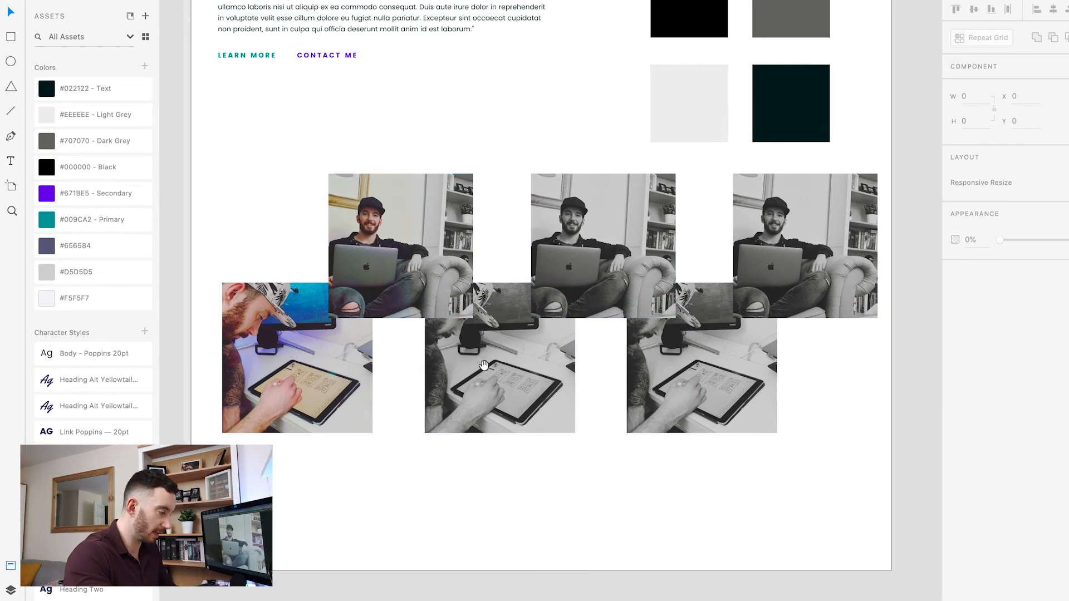
drag(484, 365, 486, 372)
click(514, 418)
click(497, 475)
drag(588, 493, 538, 490)
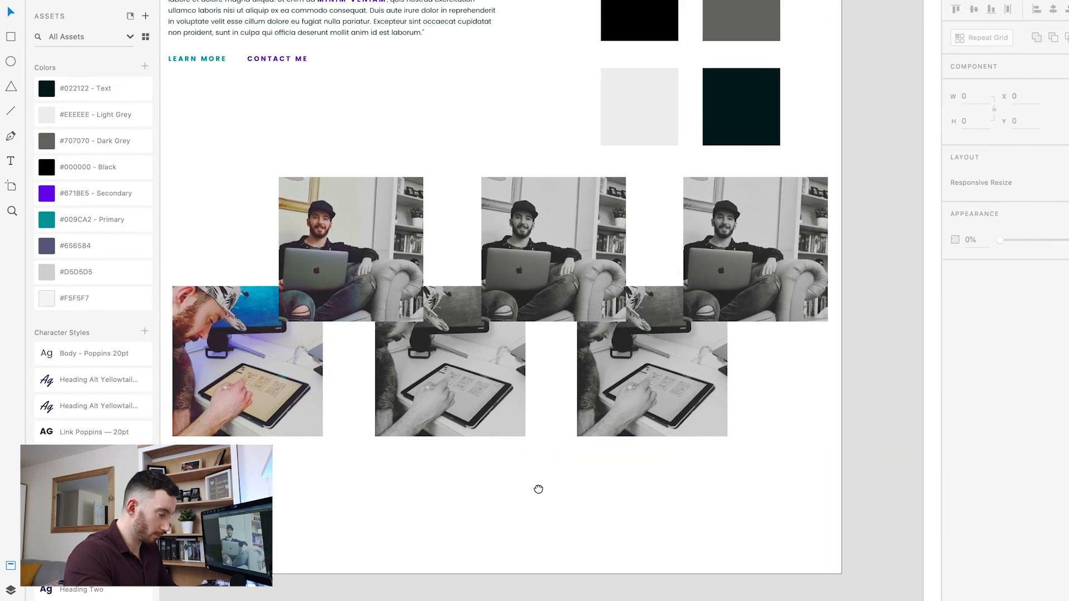
click(664, 414)
drag(728, 404, 662, 416)
drag(762, 481, 638, 312)
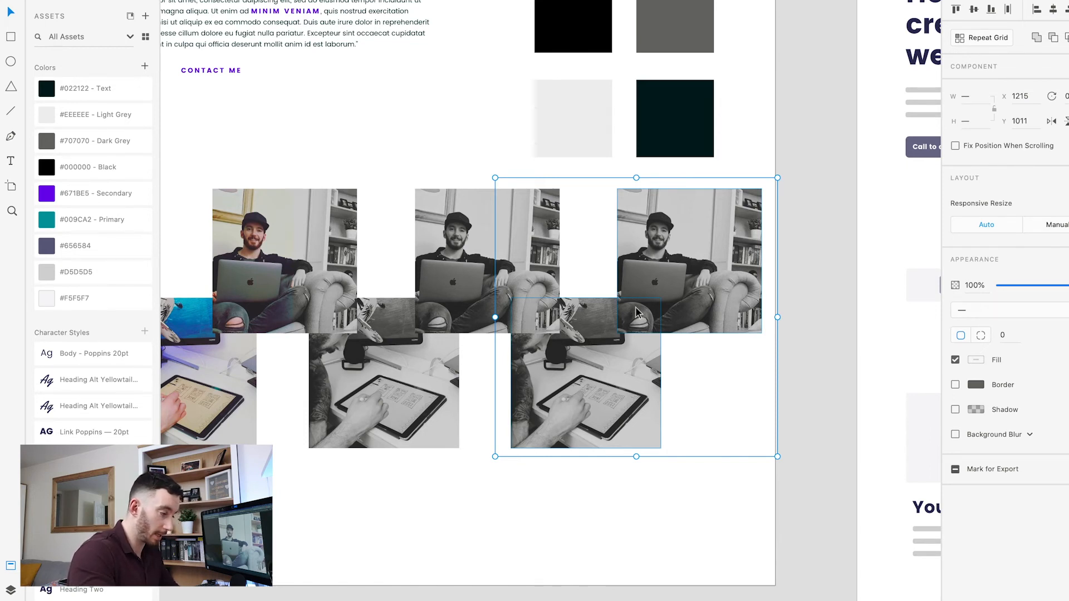
key(shift+super+bracketright)
click(707, 506)
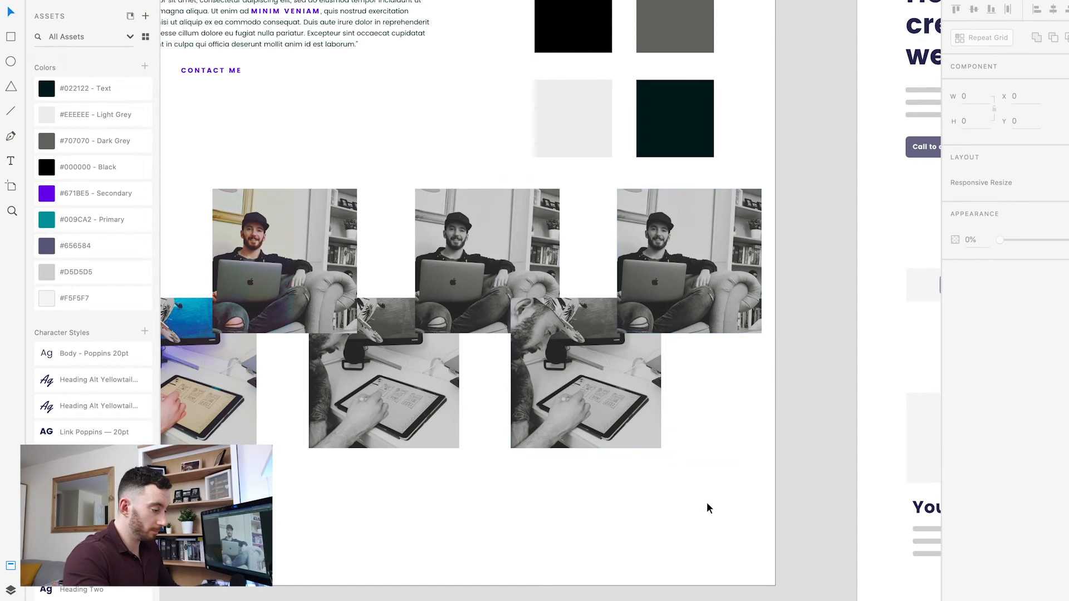
Draw a borderless 419 × 419 square over the outermost laptop photo and fill it with the Secondary color #671BE5.
drag(707, 506, 630, 507)
key(super+plus)
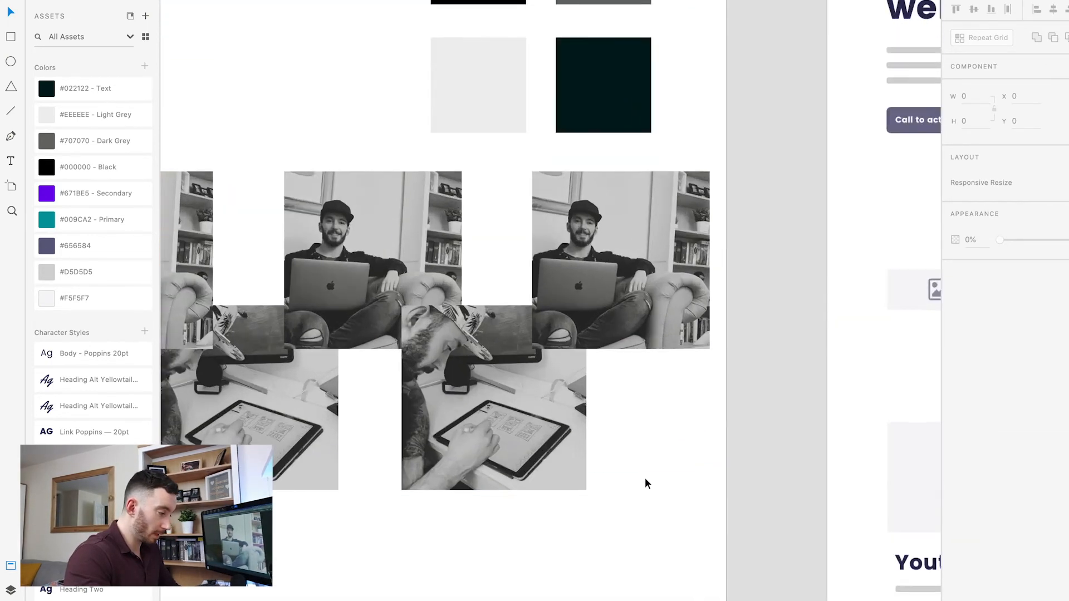
key(super+plus)
drag(621, 453, 494, 498)
key(r)
mouse_move(393, 126)
mouse_down()
mouse_move(516, 232)
mouse_move(690, 405)
mouse_move(685, 415)
mouse_up()
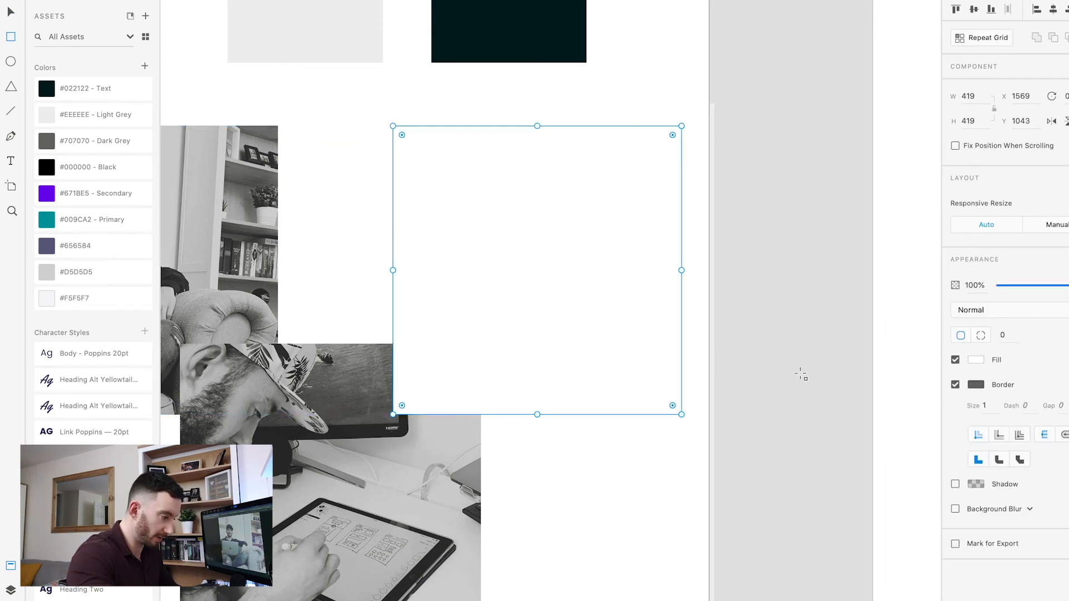
click(956, 385)
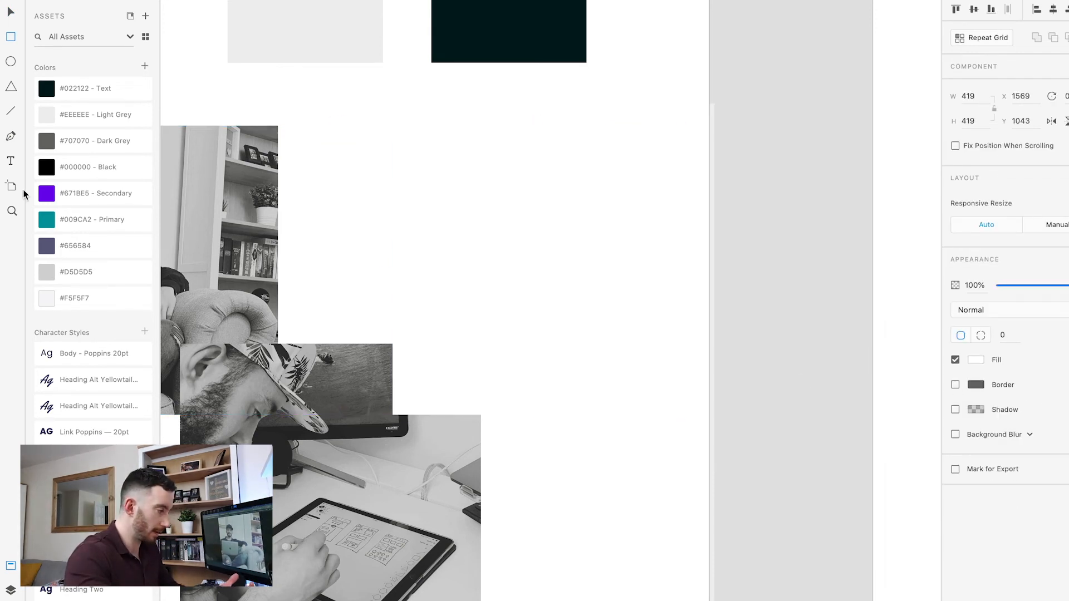
click(93, 192)
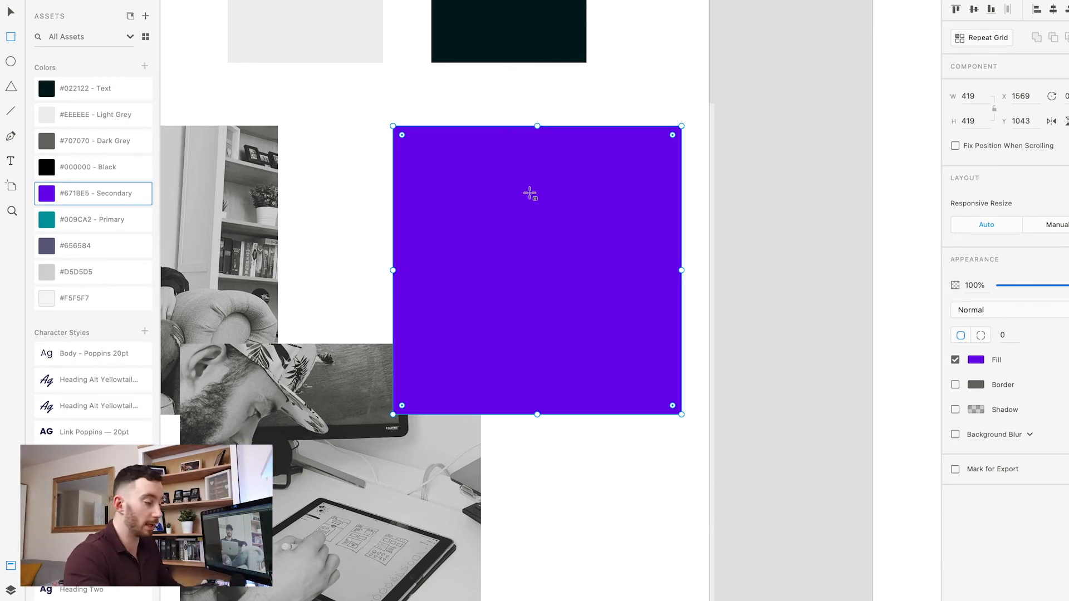
Set the purple square over the laptop photo to 80% opacity with the Multiply blend mode.
click(984, 288)
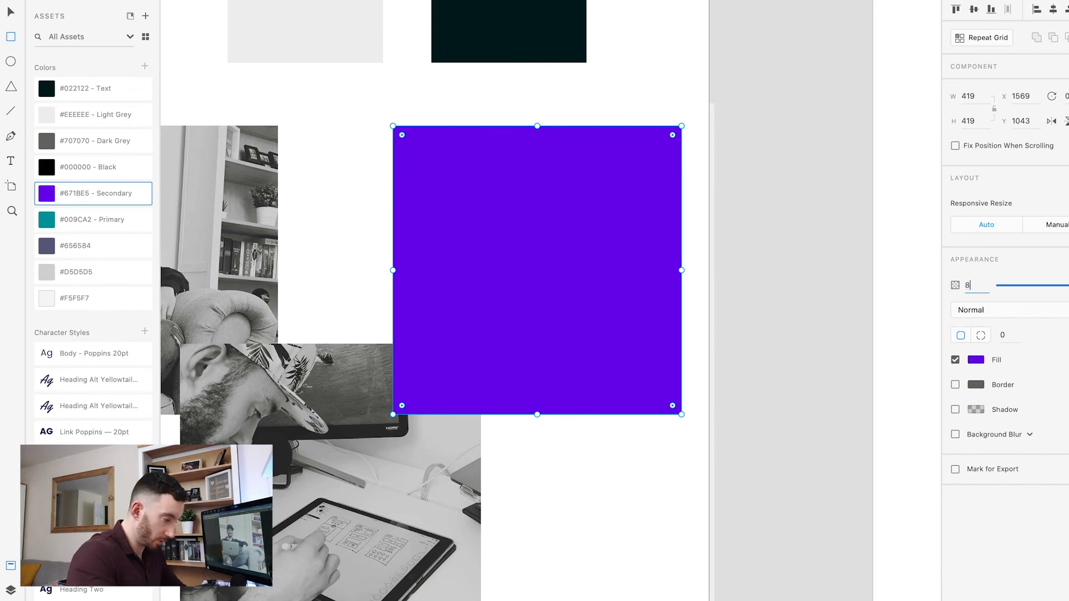
text(80)
key(Return)
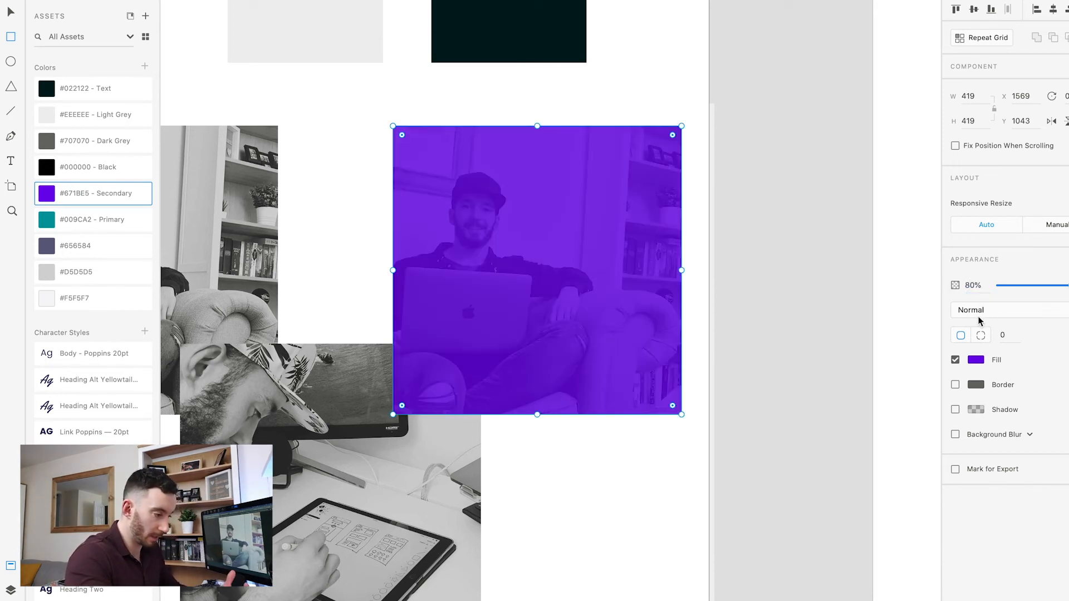
click(983, 313)
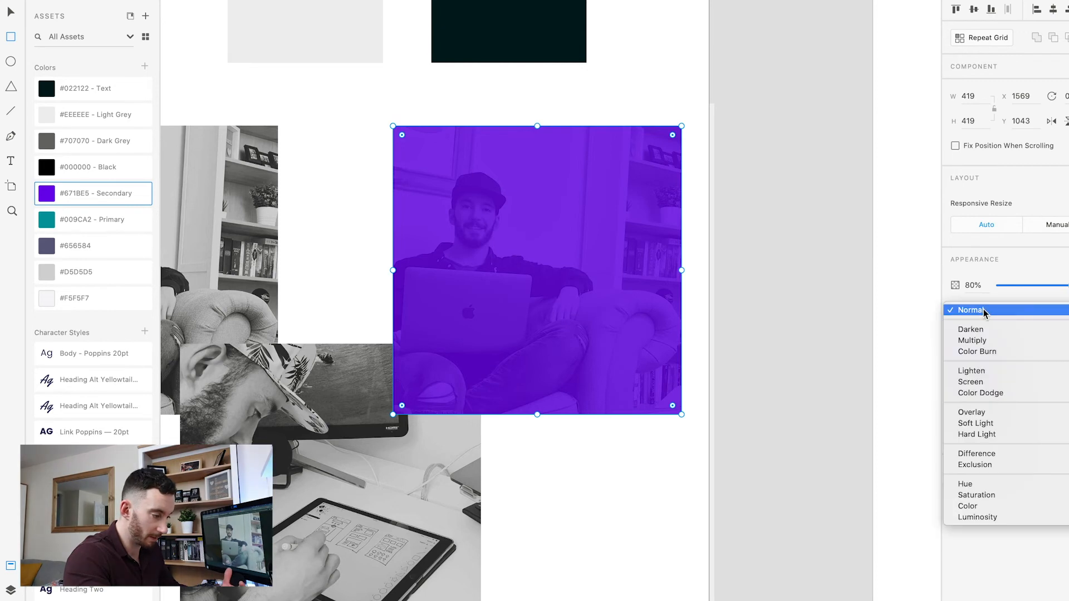
click(983, 341)
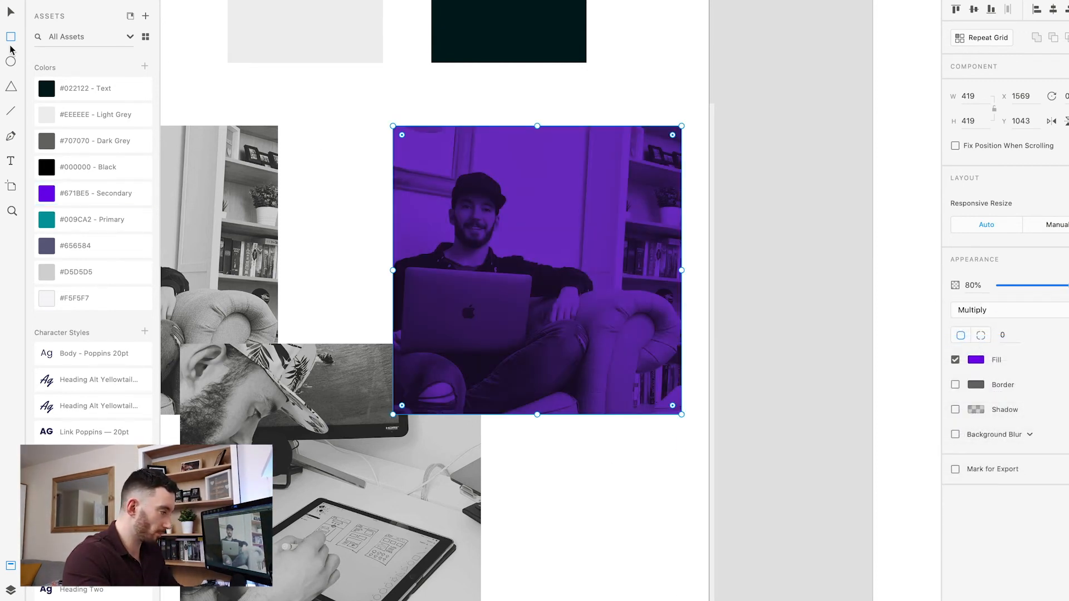
Draw a borderless 436 × 436 square over the outermost tablet photo and fill it with the Primary color #009CA2.
click(327, 241)
drag(327, 241, 528, 84)
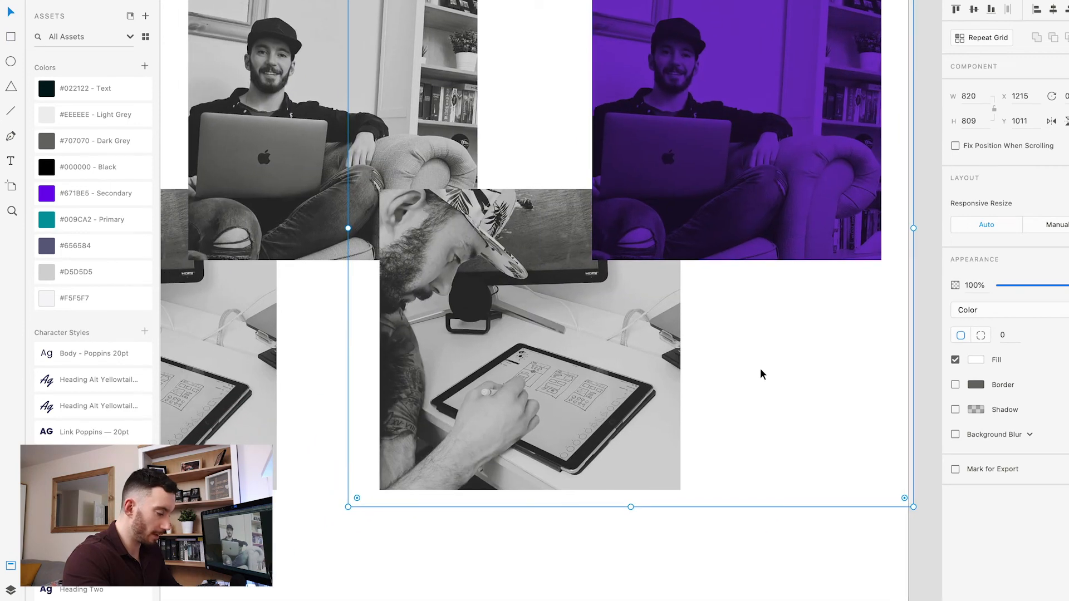
key(super+minus)
key(r)
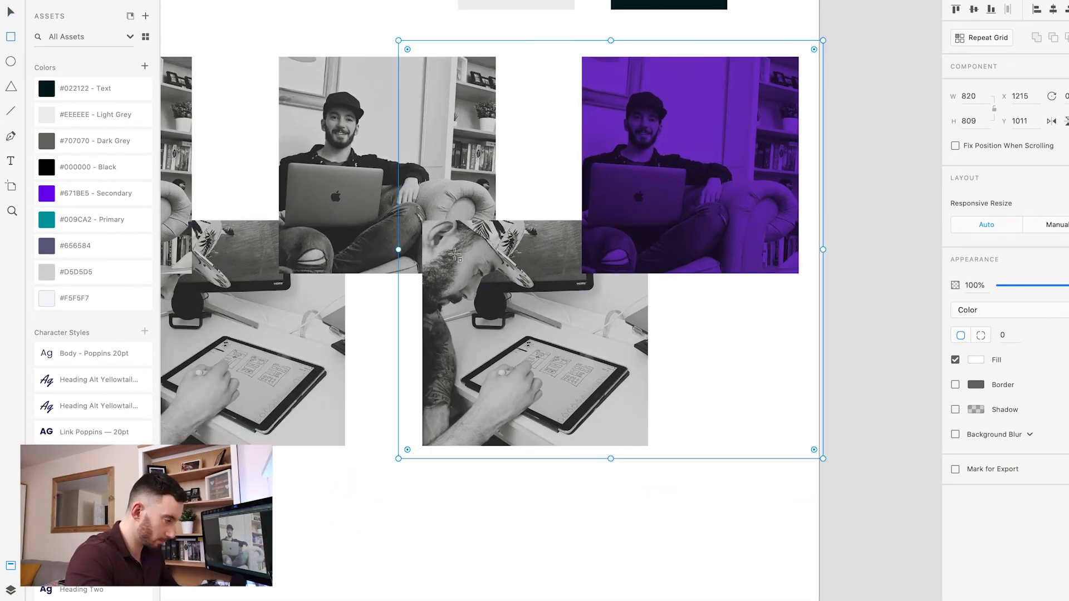
drag(423, 221, 648, 446)
click(955, 385)
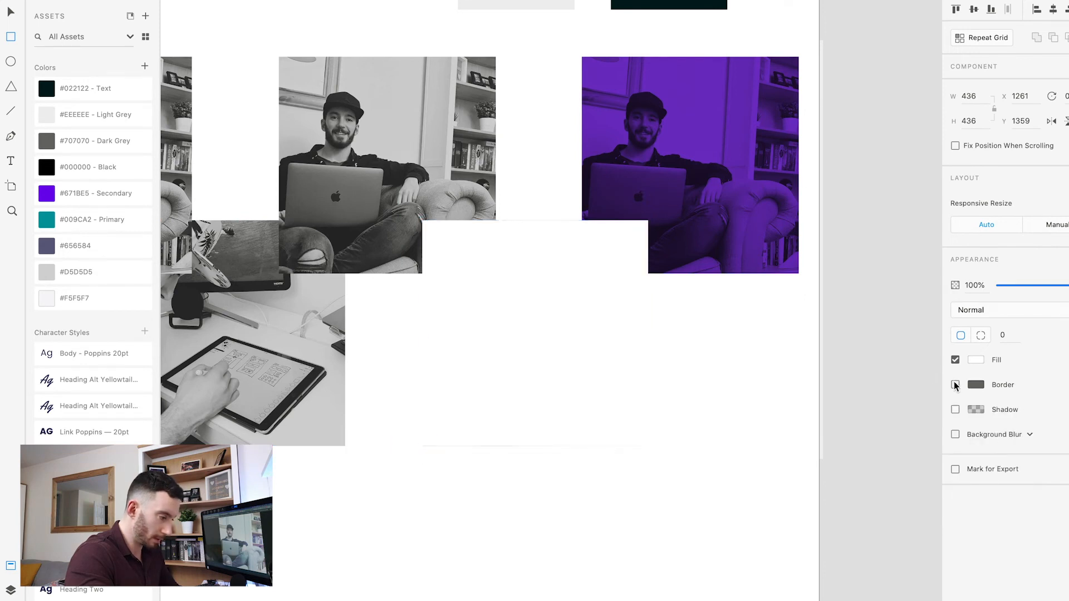
click(89, 220)
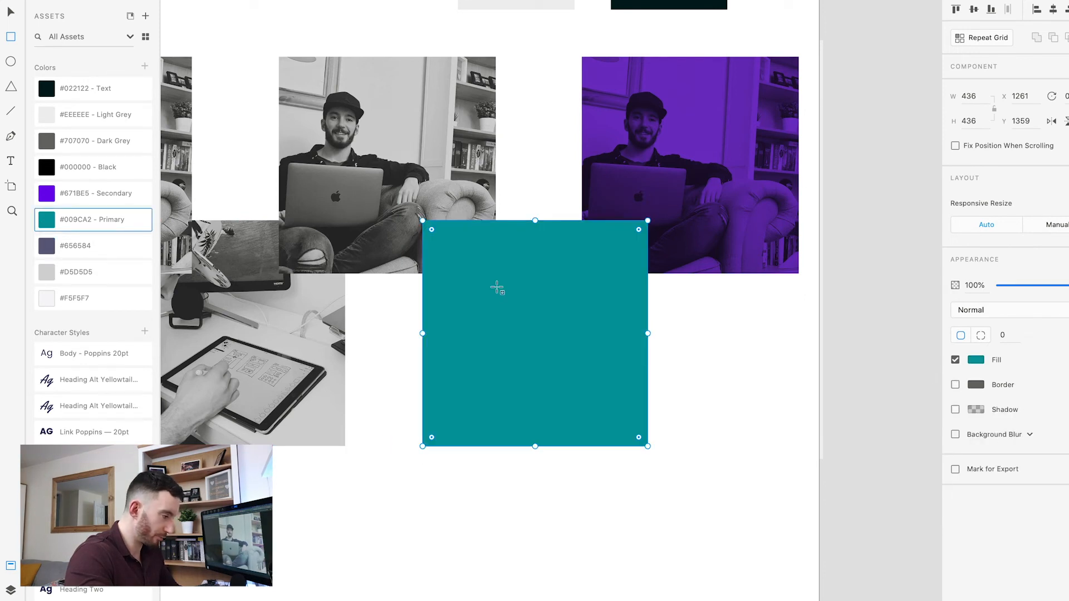
Set the teal square to 80% opacity with the Multiply blend mode.
click(988, 289)
text(80)
key(Return)
click(984, 311)
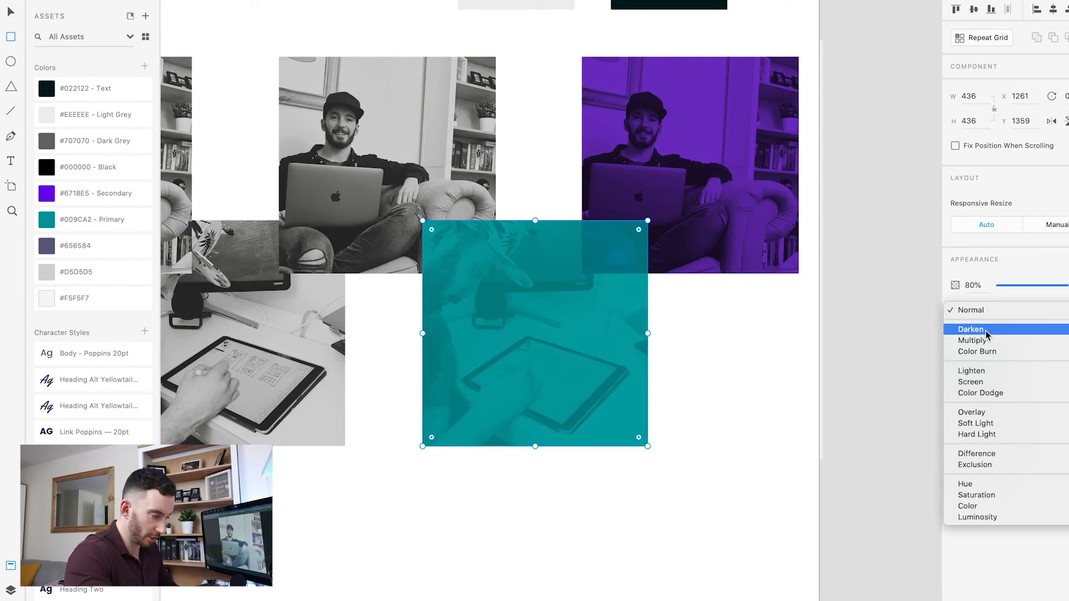
click(982, 340)
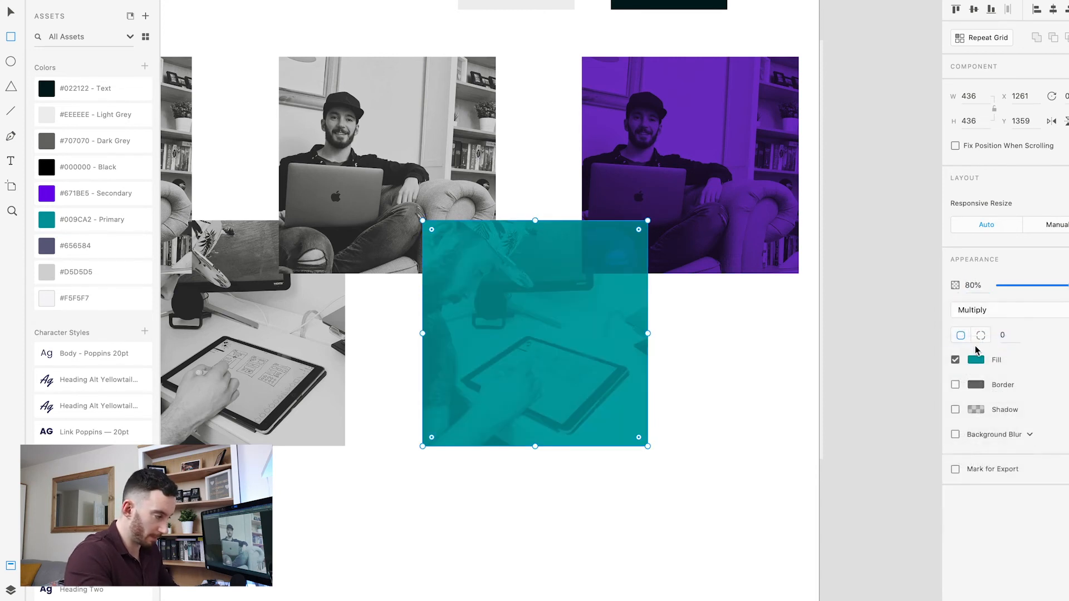
Try to bring selected layers of the tinted photo set to the front.
key(v)
click(733, 428)
drag(723, 501, 581, 411)
key(super+shift+bracketright)
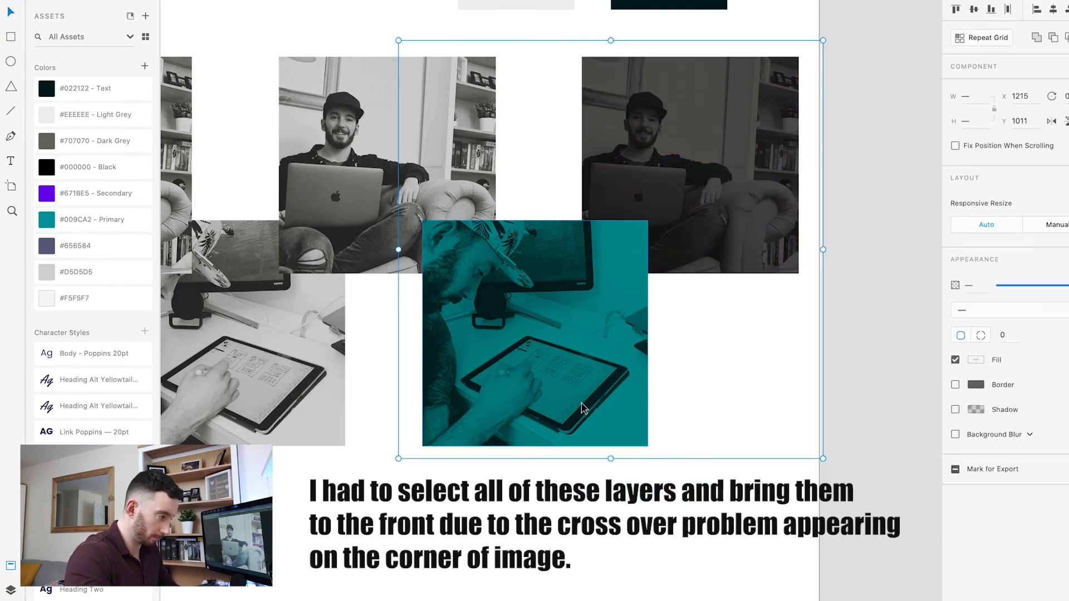
key(super+z)
click(673, 503)
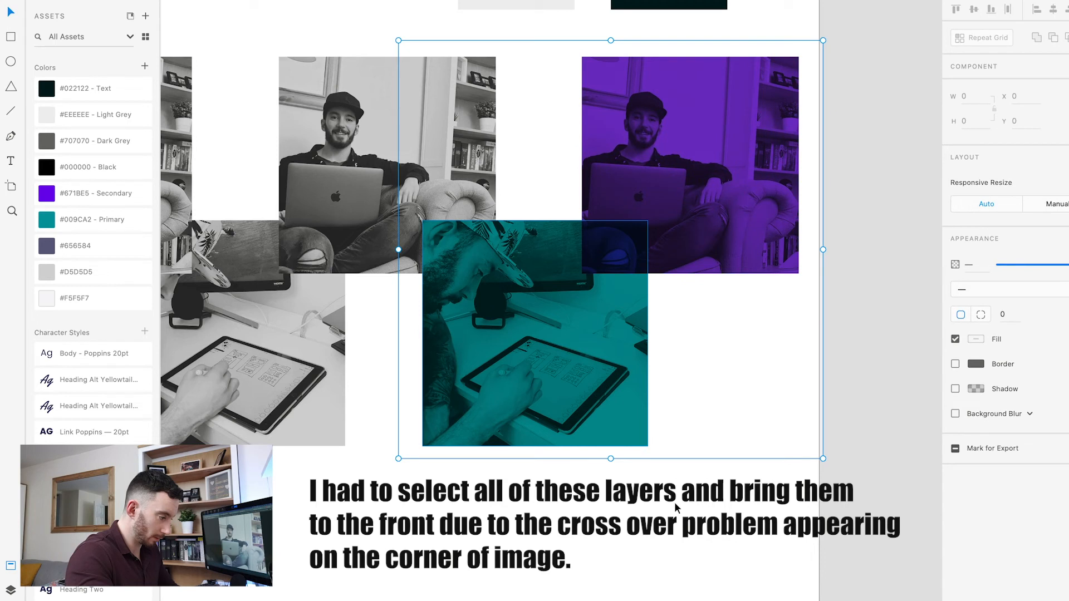
Shrink the large white Color-mode rectangle to about 429 × 436 so it fits over the teal-tinted tablet photo.
click(689, 439)
drag(823, 40, 650, 222)
drag(399, 458, 426, 445)
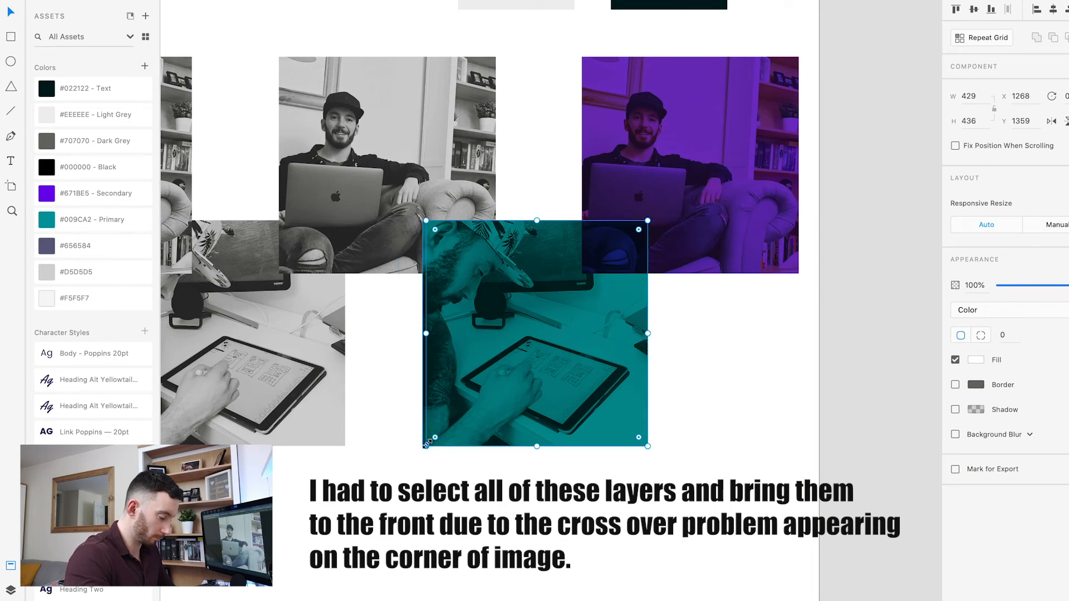
drag(428, 444, 428, 445)
Move the white Color-mode rectangle onto the purple-tinted laptop photo at X 1567, Y 1028, layered beneath the purple overlay.
key(shift+Right)
key(shift+Right)
drag(662, 310, 789, 133)
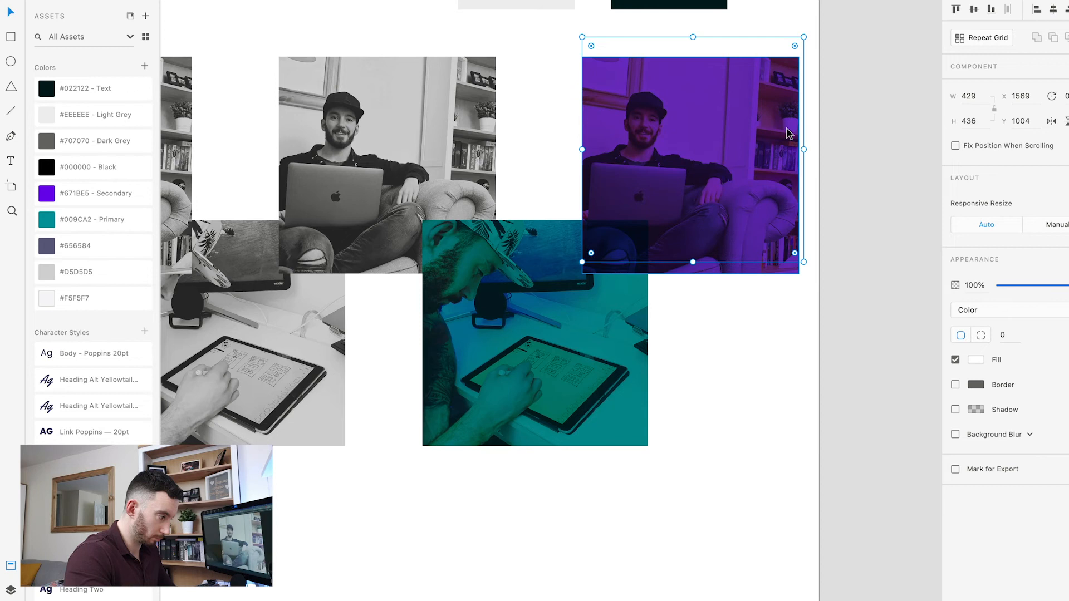
key(shift+super+])
key(super+[)
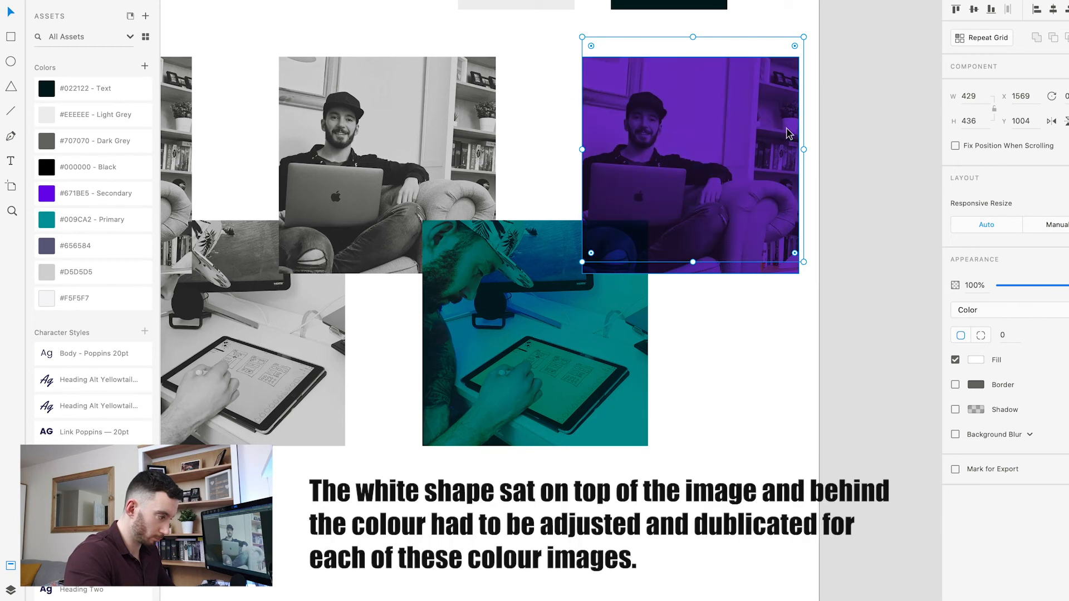
key(Left)
key(shift+Down)
key(shift+Down)
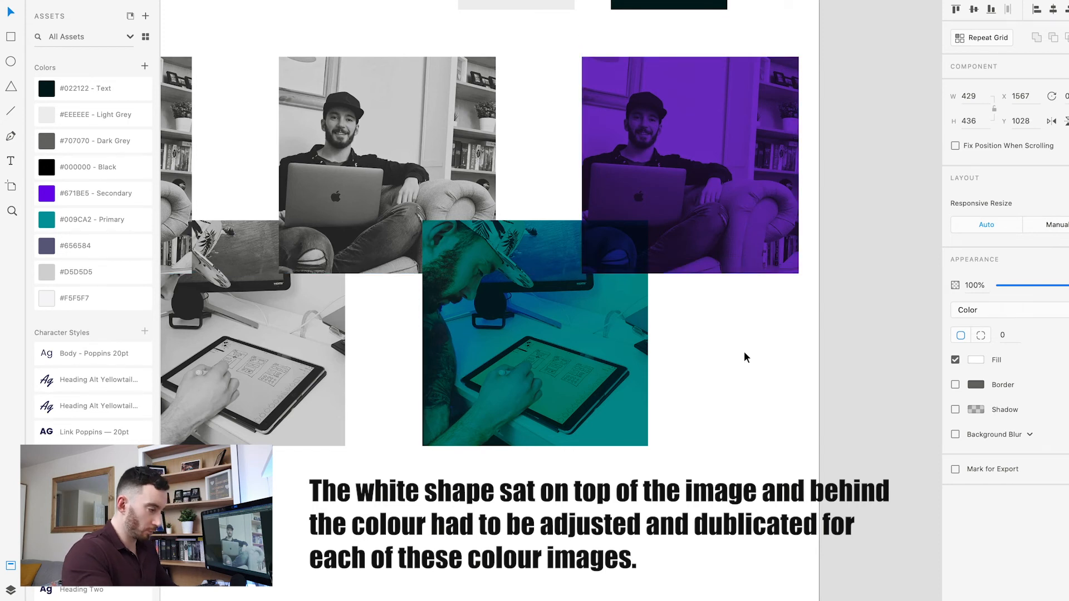
Bring the teal-tinted tablet photo and its overlay to the front, above the purple-tinted laptop photo.
click(726, 505)
scroll(735, 504, left, 1)
drag(742, 502, 589, 369)
key(ctrl+shift+bracketright)
scroll(699, 395, right, 1)
click(740, 441)
drag(743, 445, 683, 449)
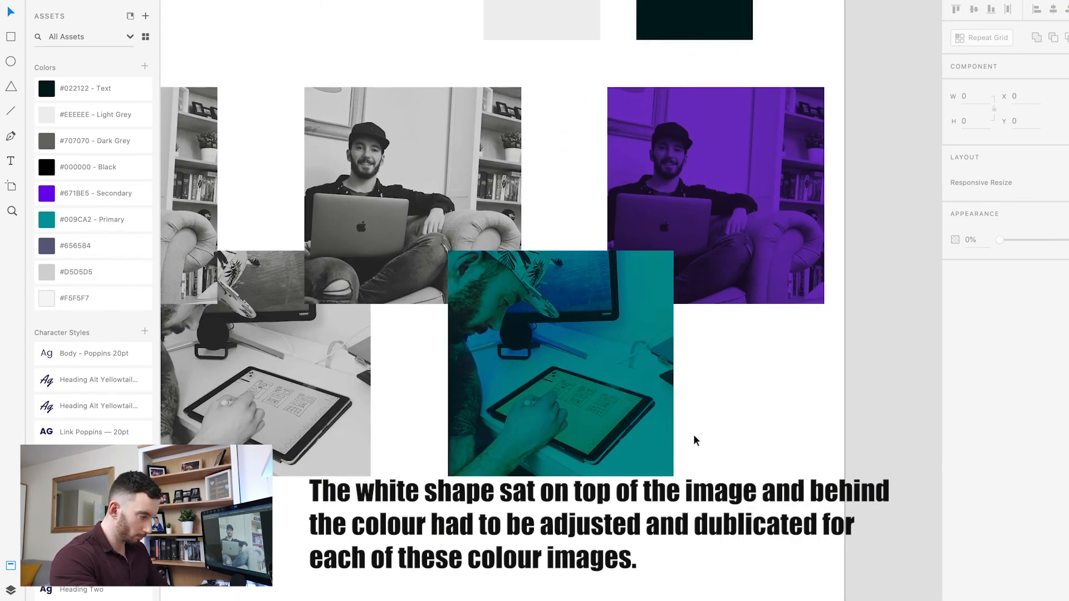
click(616, 426)
scroll(710, 309, left, 1)
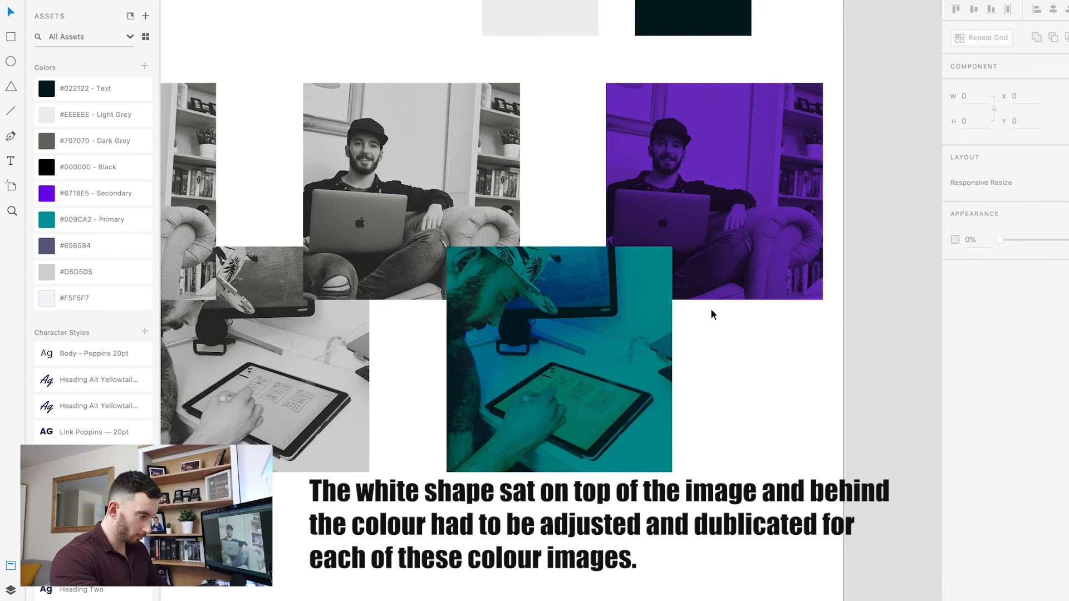
Cover the tablet photo with a white 436 × 436 square in Color blend mode, layered beneath the teal overlay.
click(713, 303)
key(r)
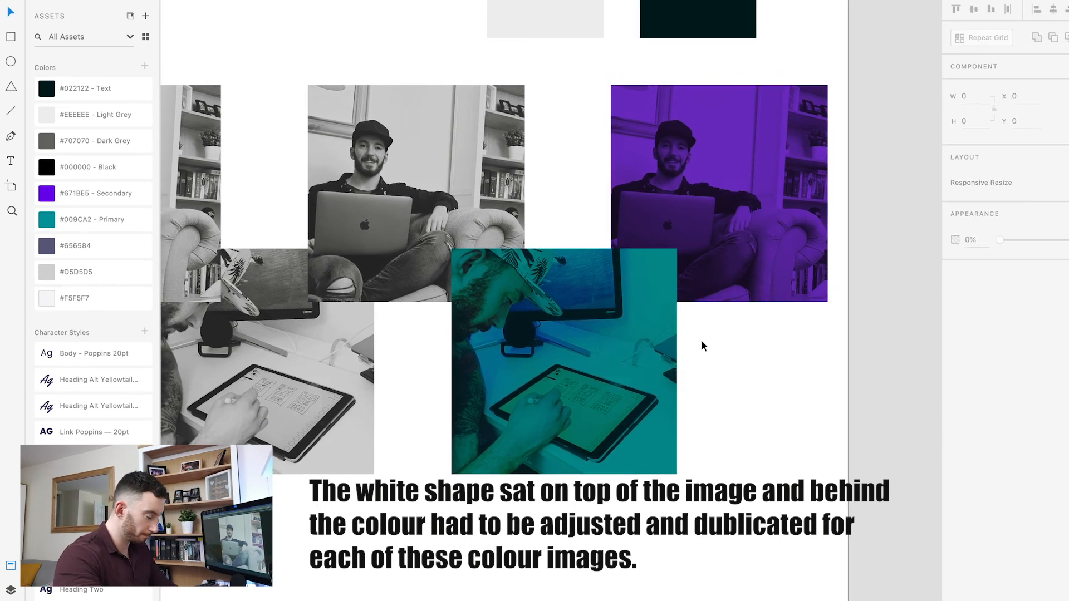
mouse_move(452, 249)
mouse_down()
mouse_move(676, 406)
mouse_move(677, 475)
mouse_up()
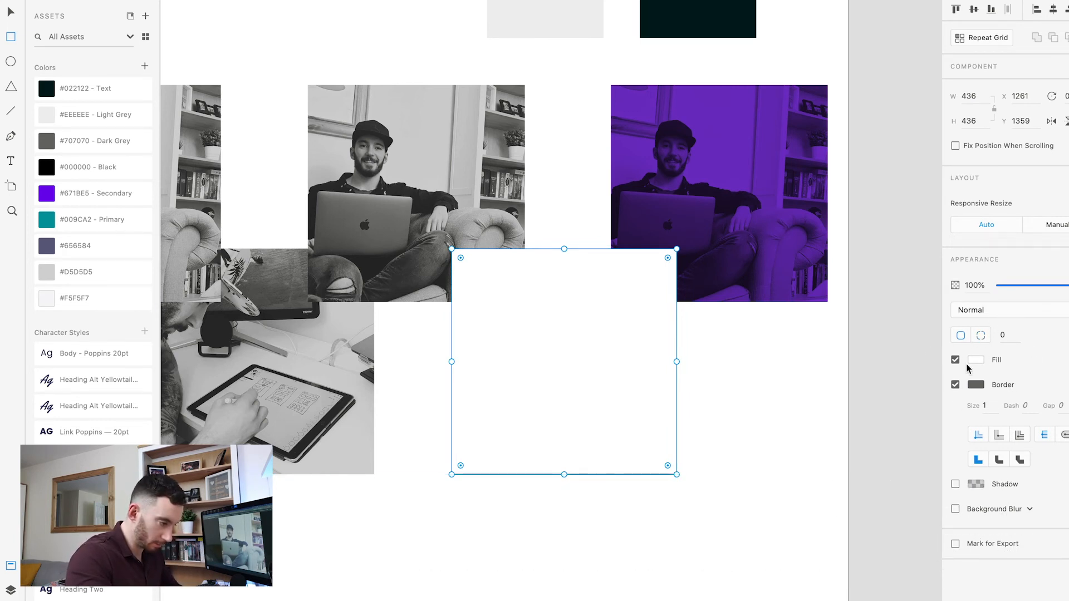
click(980, 311)
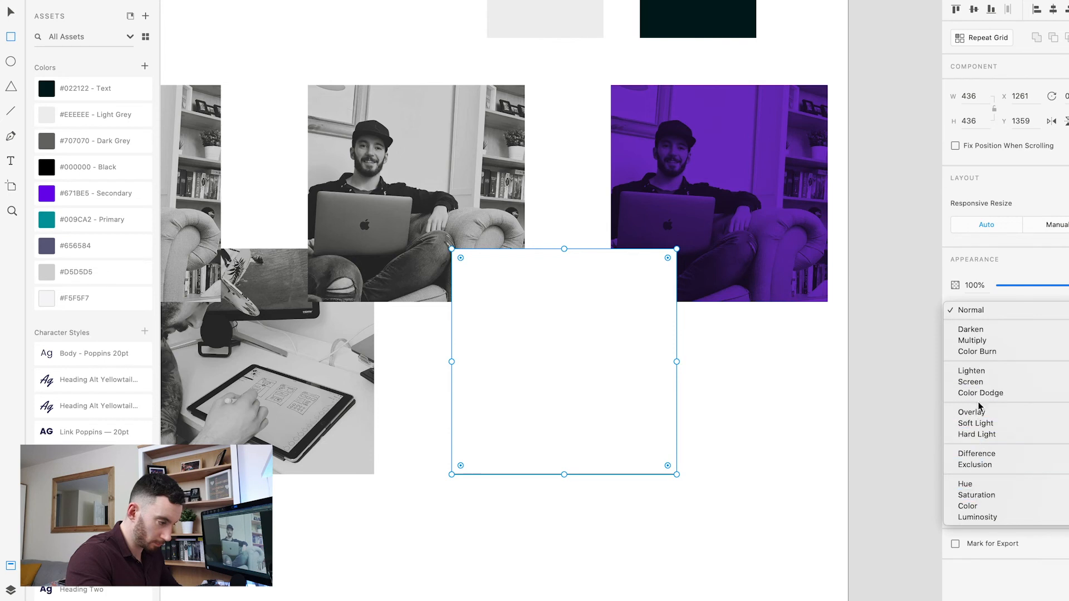
click(979, 507)
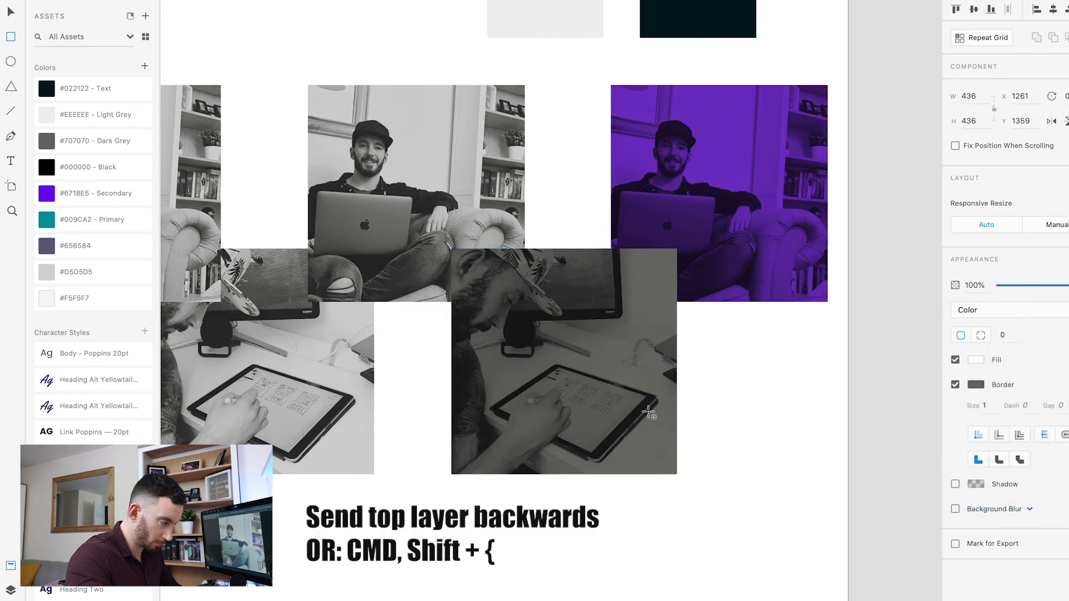
key(super+shift+[)
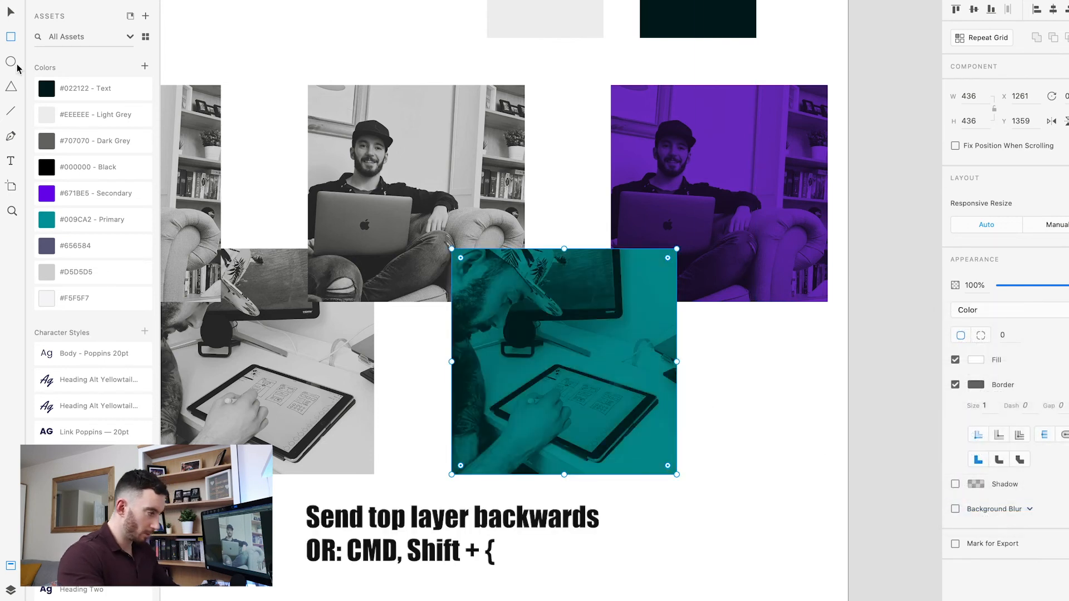
Examine the original, greyscale, purple and teal photo treatments side by side on the artboard.
click(348, 39)
drag(345, 40, 602, 48)
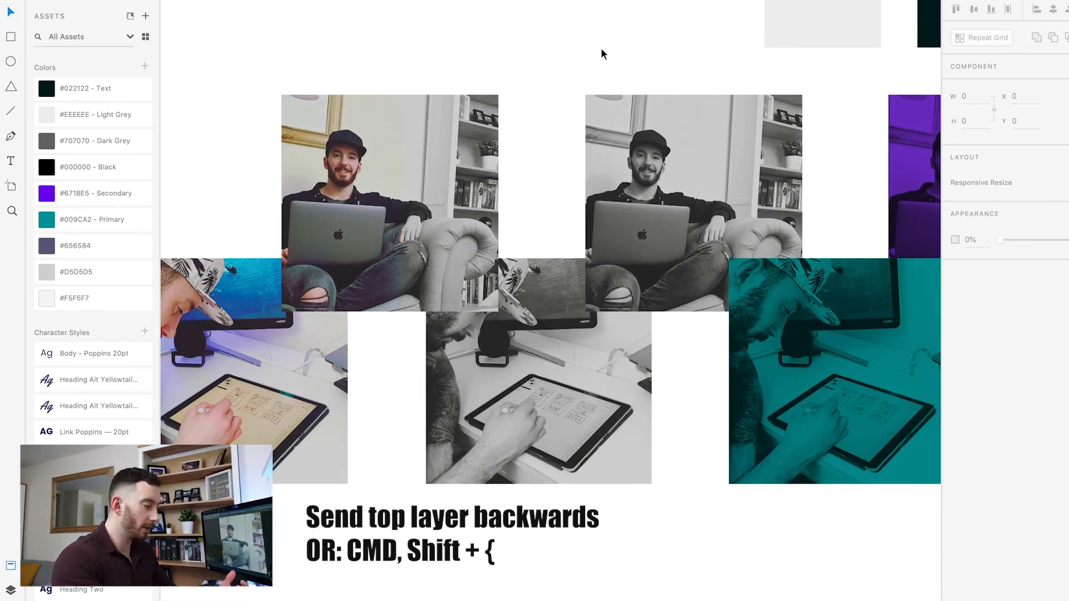
key(super+minus)
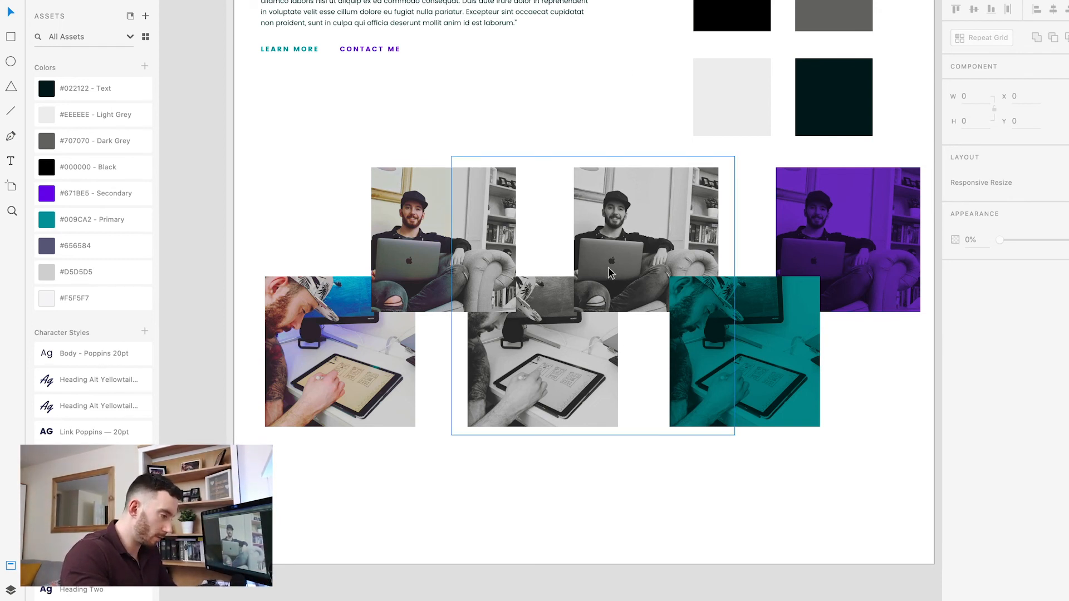
scroll(615, 275, right, 3)
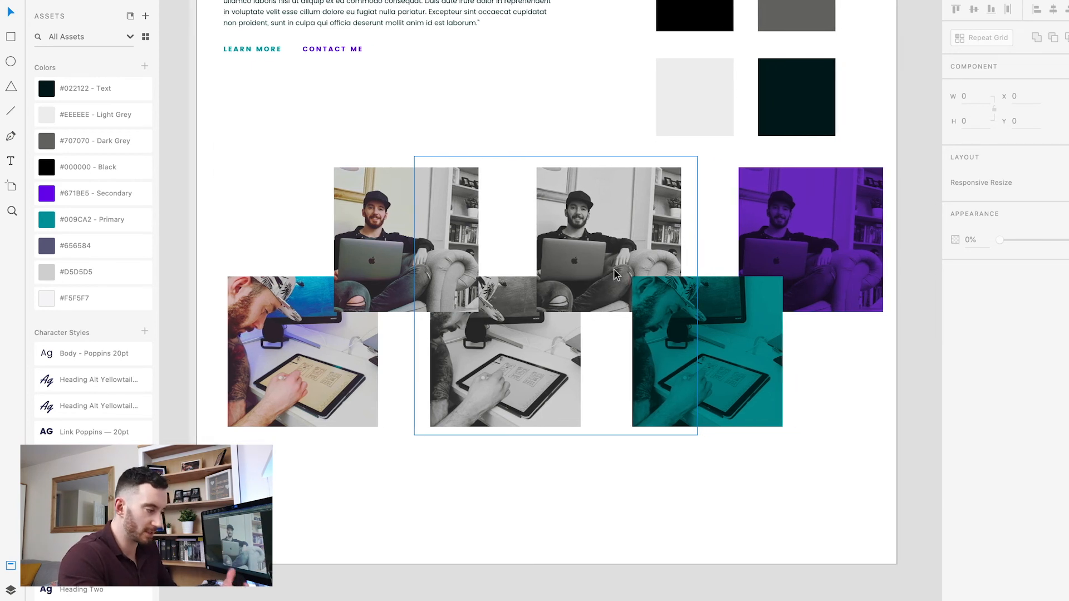
scroll(615, 275, right, 6)
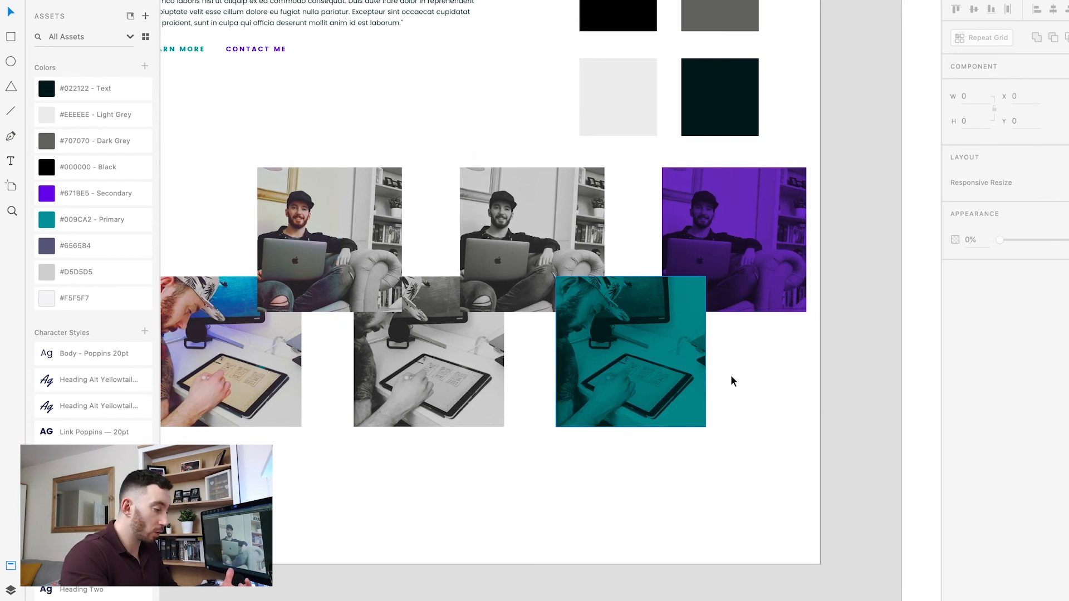
scroll(664, 380, down, 2)
scroll(664, 380, left, 1)
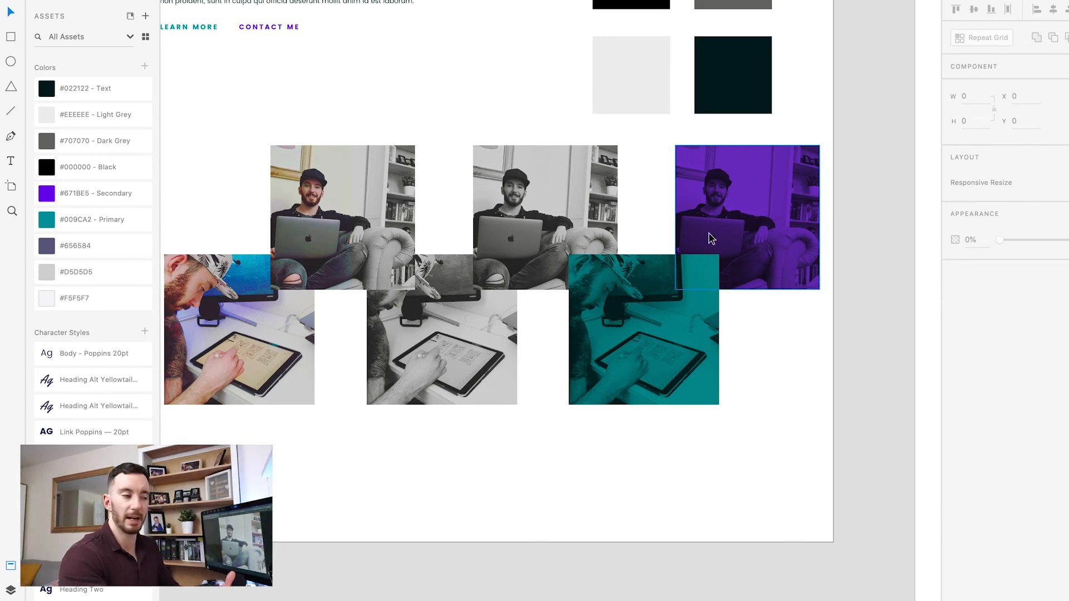
scroll(778, 387, left, 1)
scroll(779, 391, up, 5)
scroll(779, 392, left, 3)
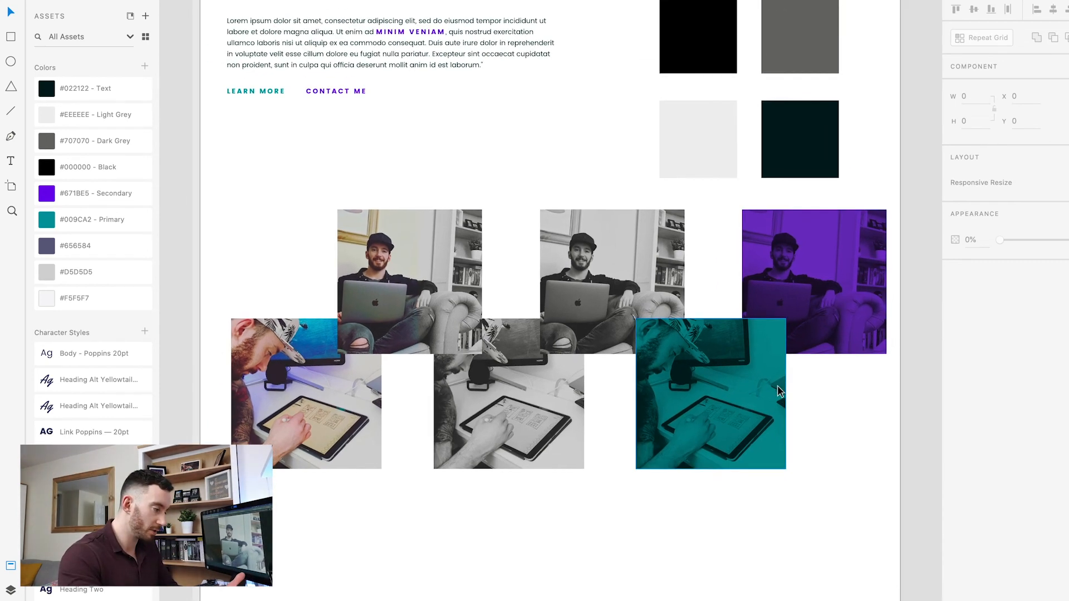
scroll(779, 391, left, 1)
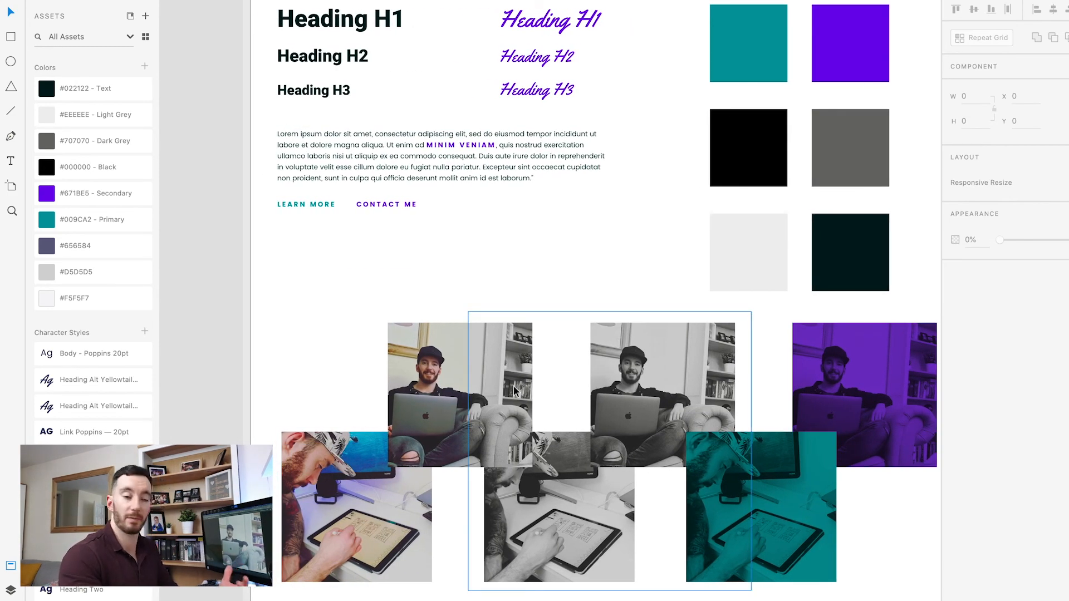
scroll(514, 388, right, 2)
scroll(514, 388, down, 5)
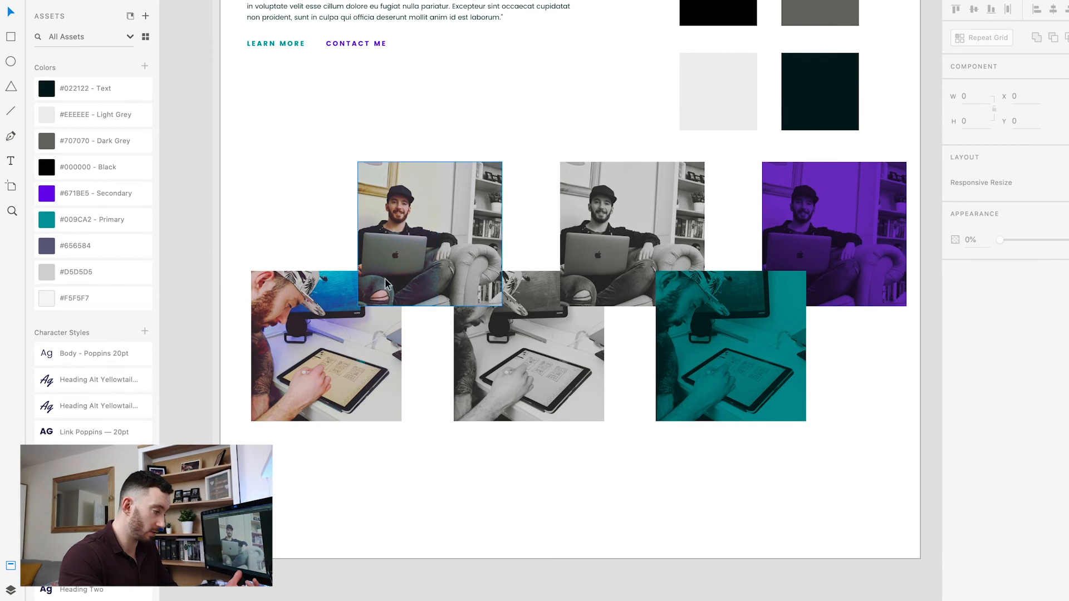
scroll(861, 399, right, 3)
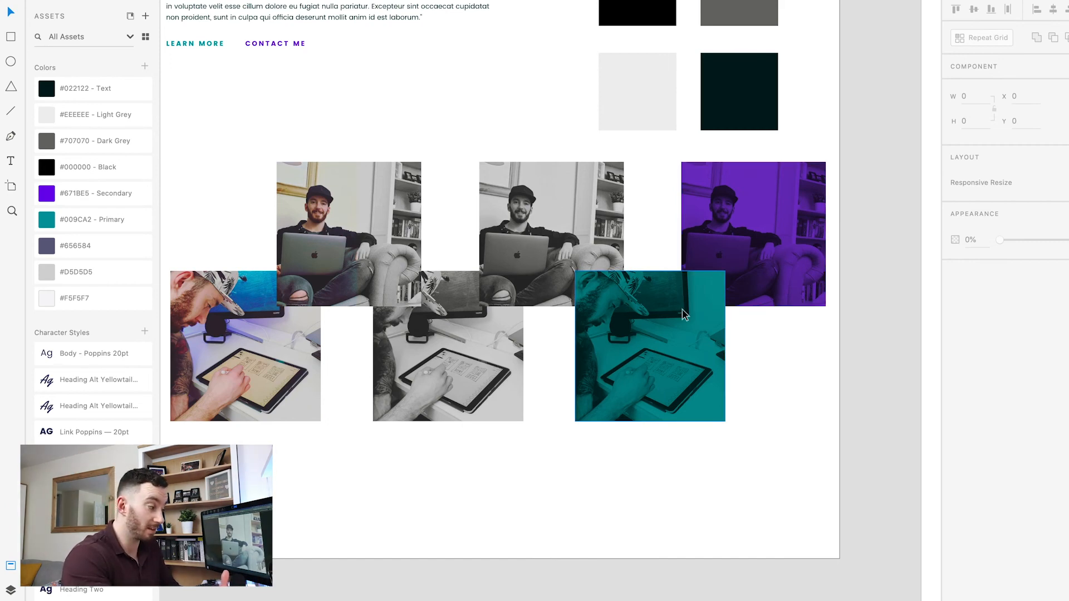
scroll(583, 224, up, 5)
scroll(583, 224, left, 4)
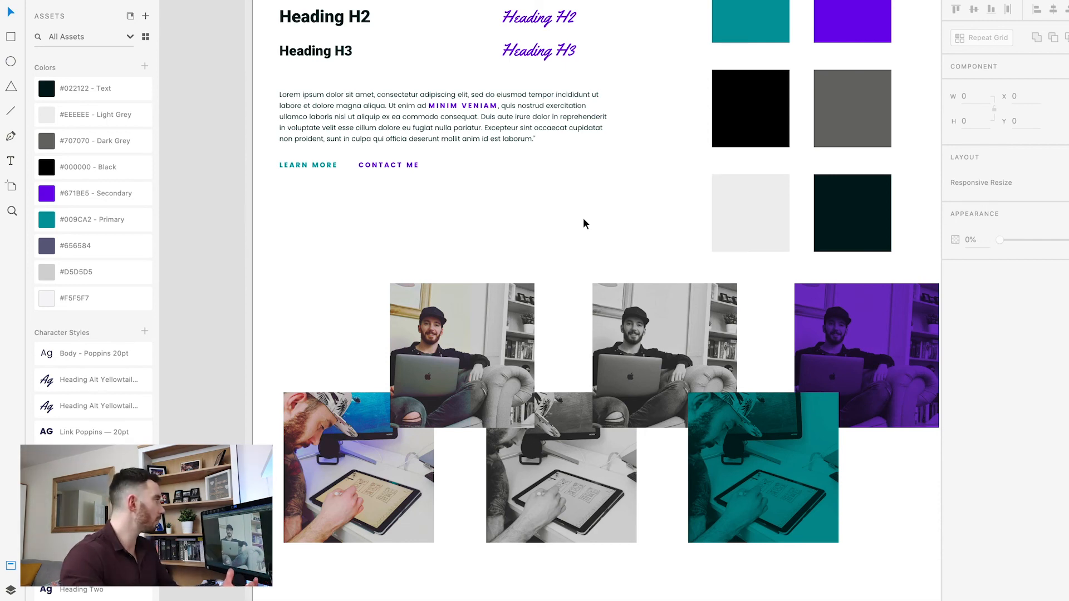
Review the style guide's headings, body text, links, color swatches and photos as a whole, along with the neighboring Homepage wireframe.
scroll(423, 170, up, 1)
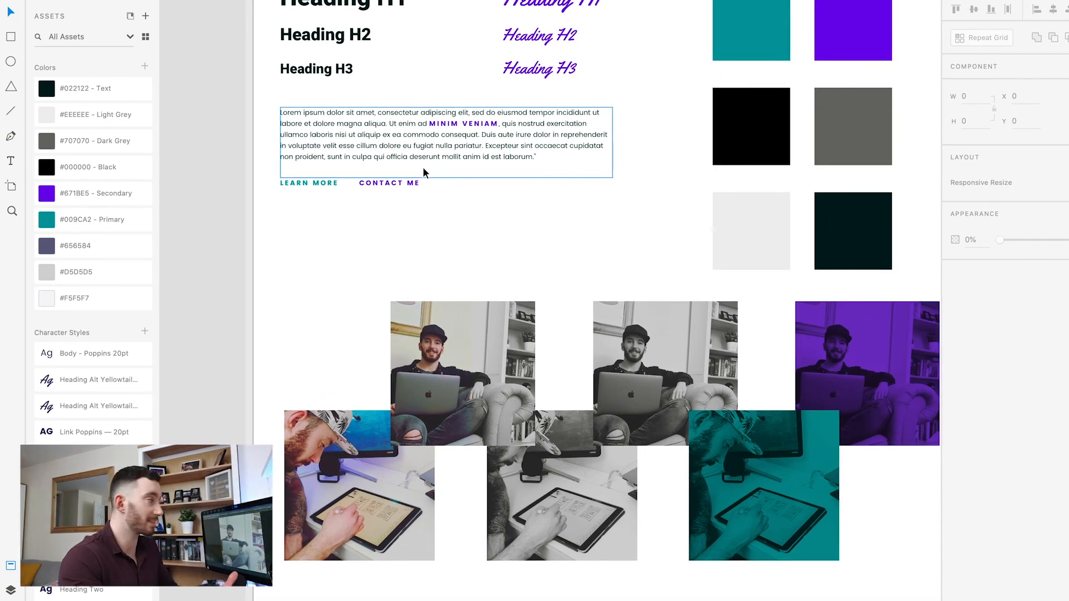
scroll(423, 167, left, 3)
scroll(416, 217, right, 6)
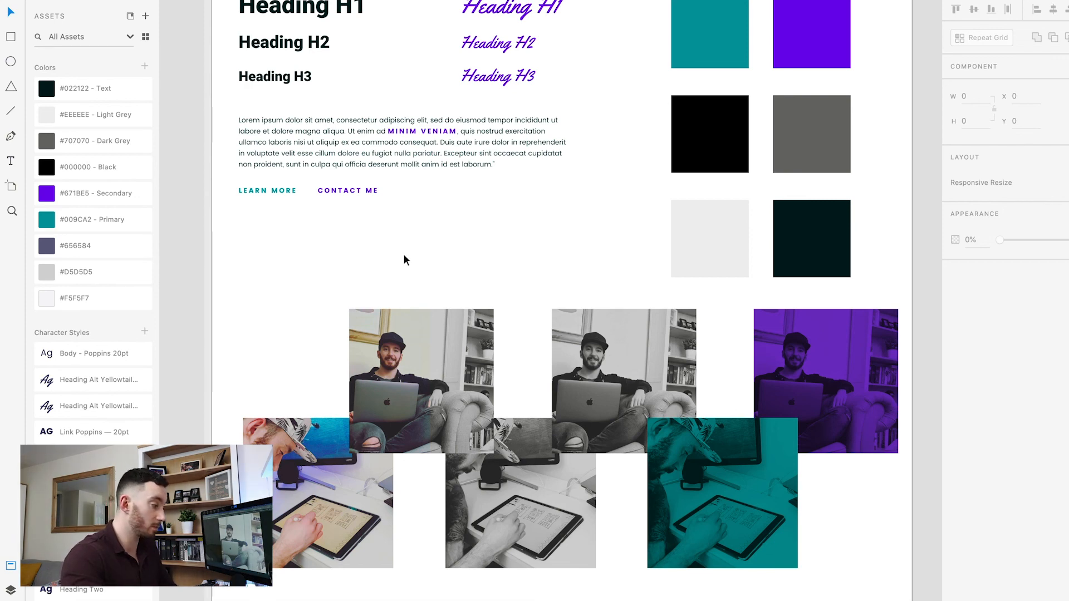
scroll(394, 255, up, 3)
scroll(458, 333, down, 1)
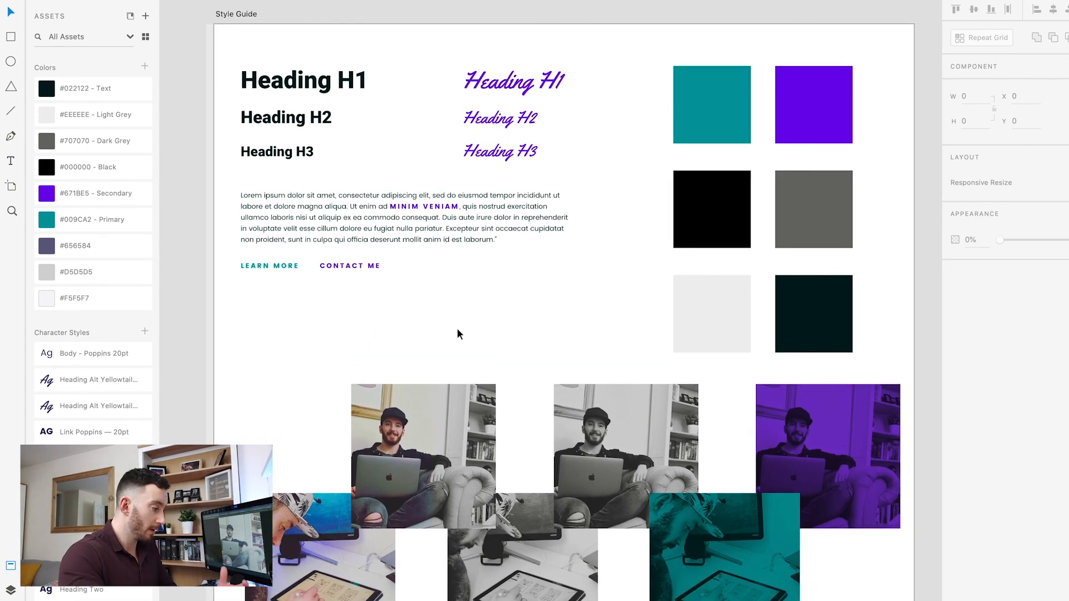
key(super+minus)
drag(539, 315, 579, 343)
key(super+plus)
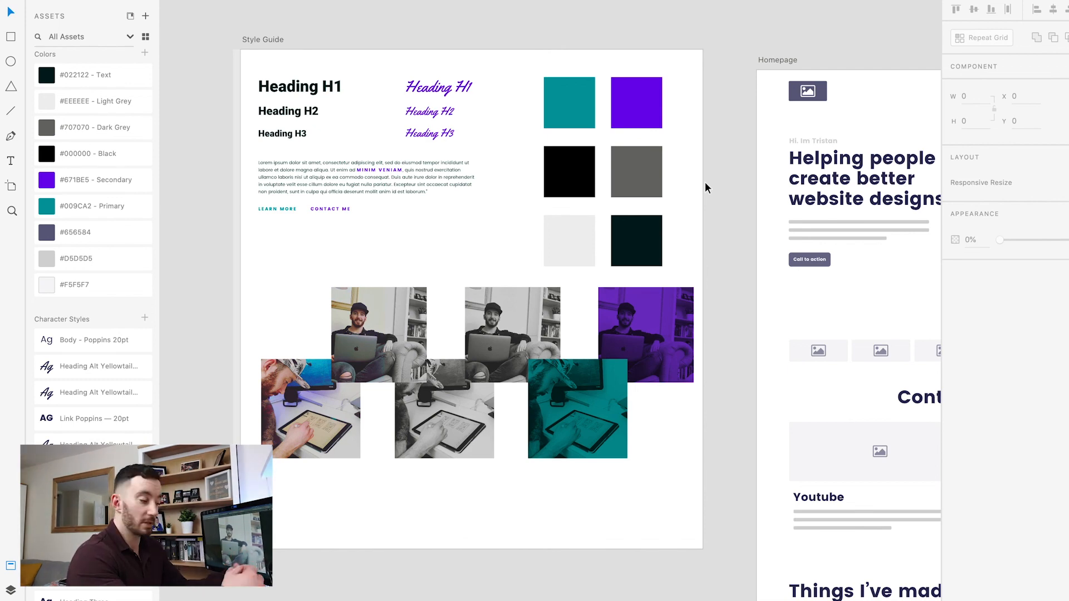
scroll(706, 183, right, 3)
drag(656, 183, 340, 146)
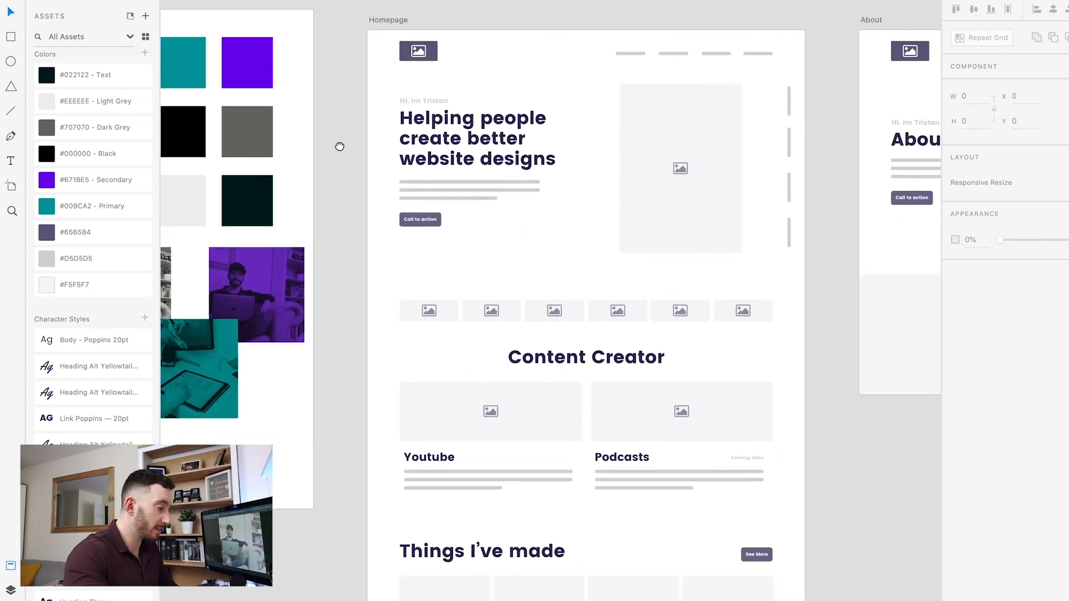